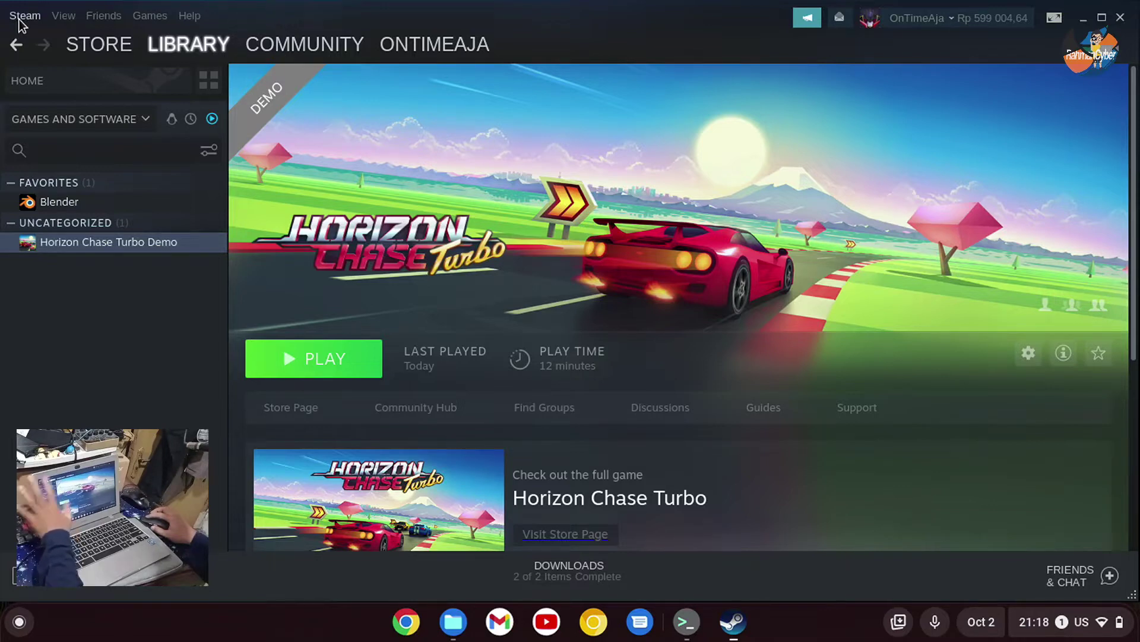
Step: Open the Steam library folders manager and remove the empty Samsung_T5 external drive from the storage list
click(21, 18)
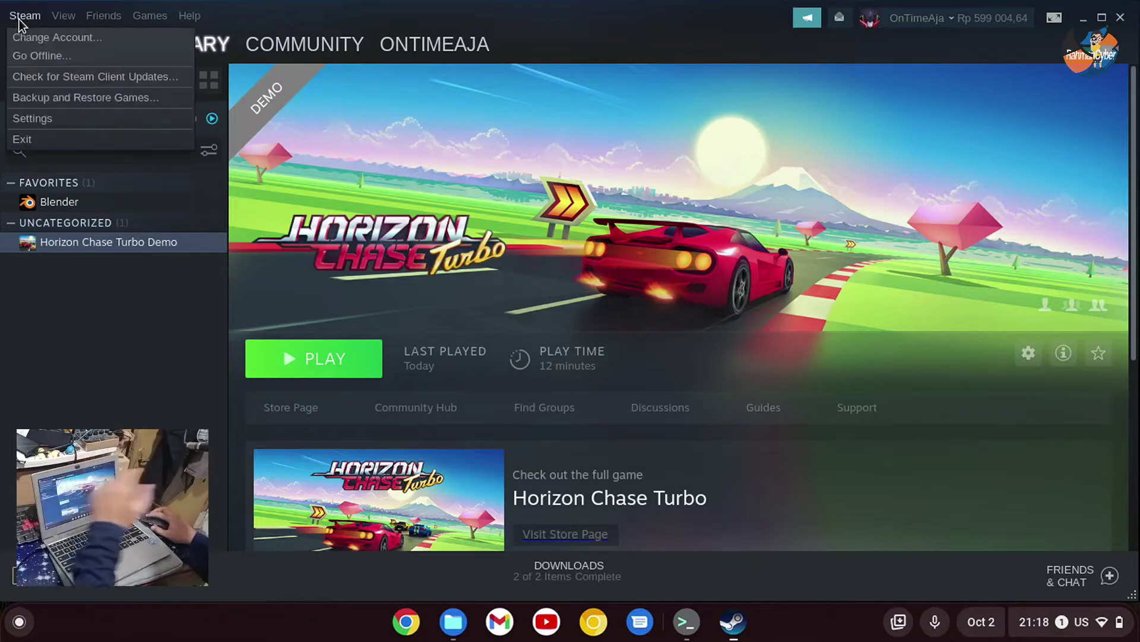
click(41, 126)
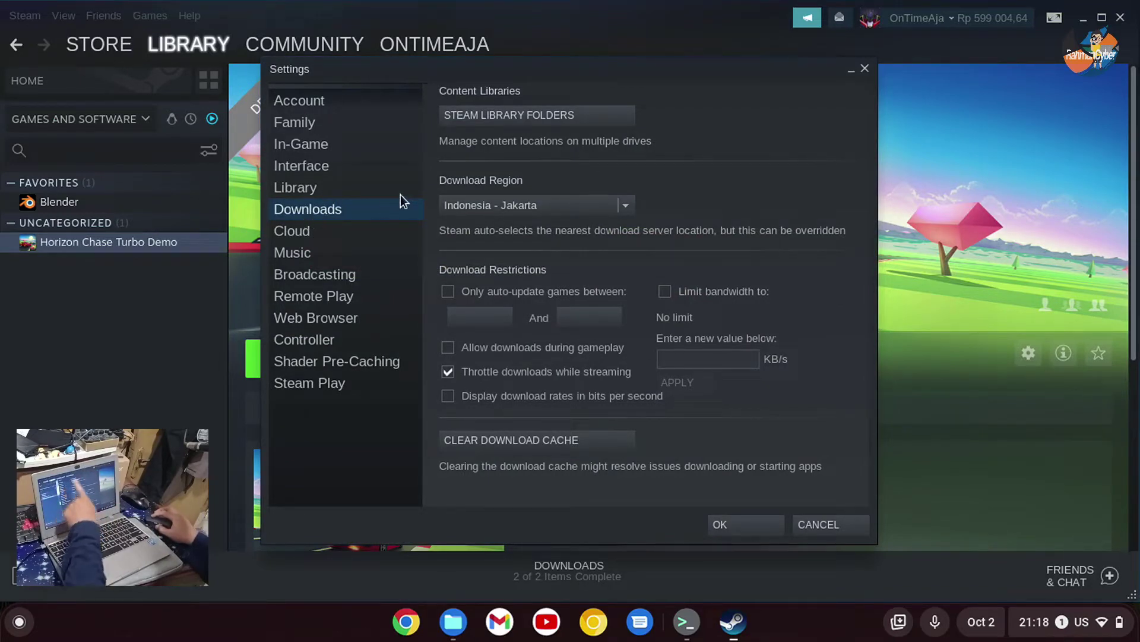
click(486, 122)
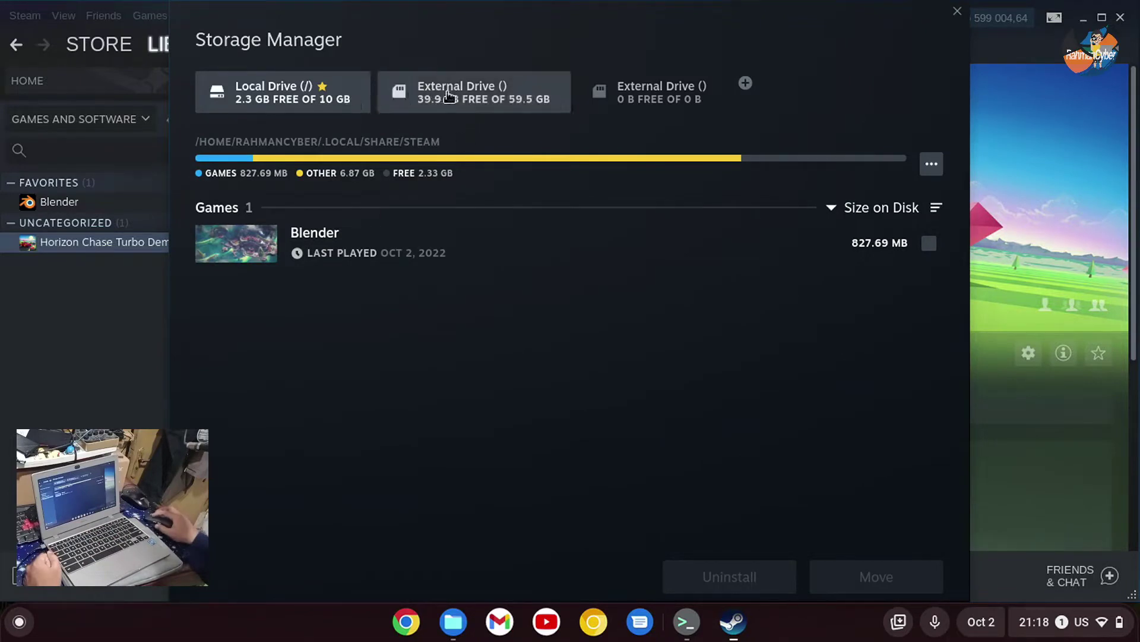
click(404, 96)
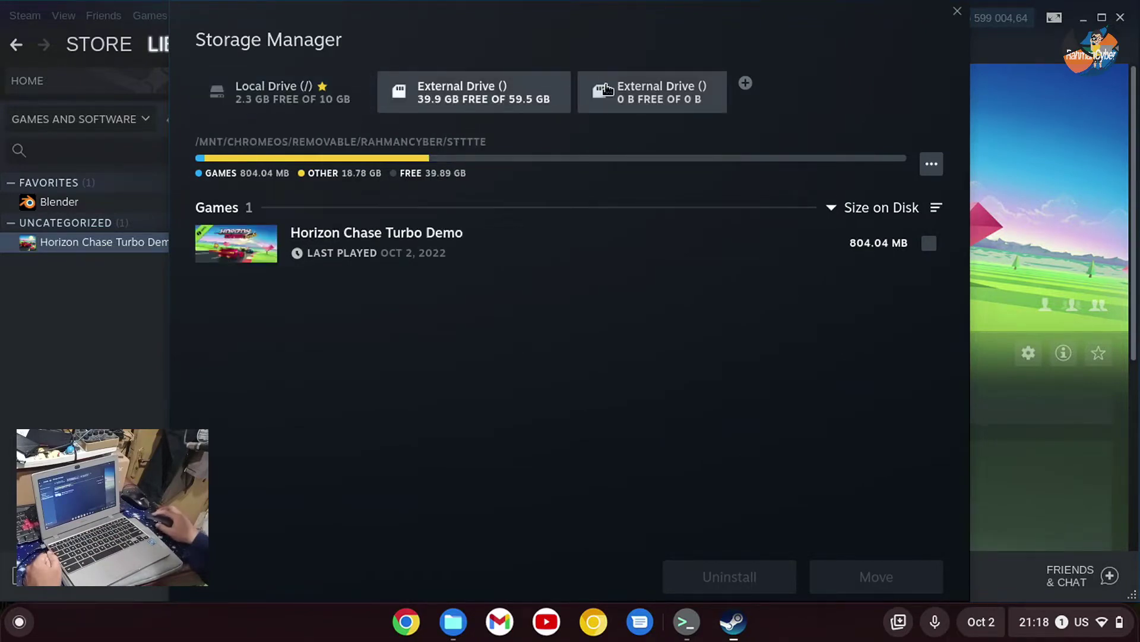
click(607, 89)
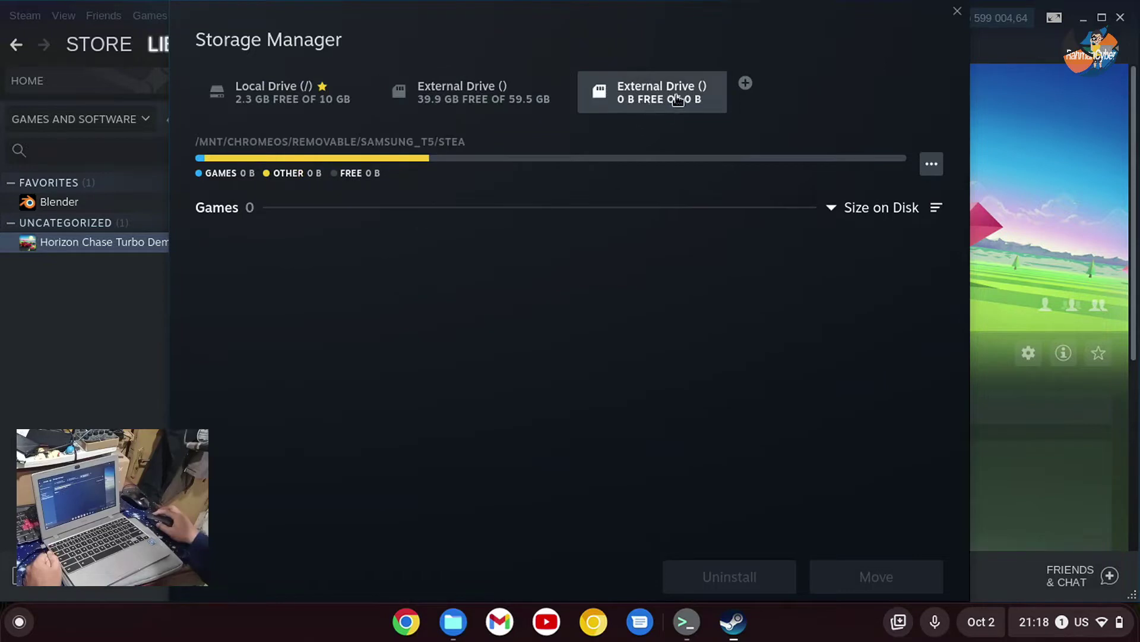
click(931, 165)
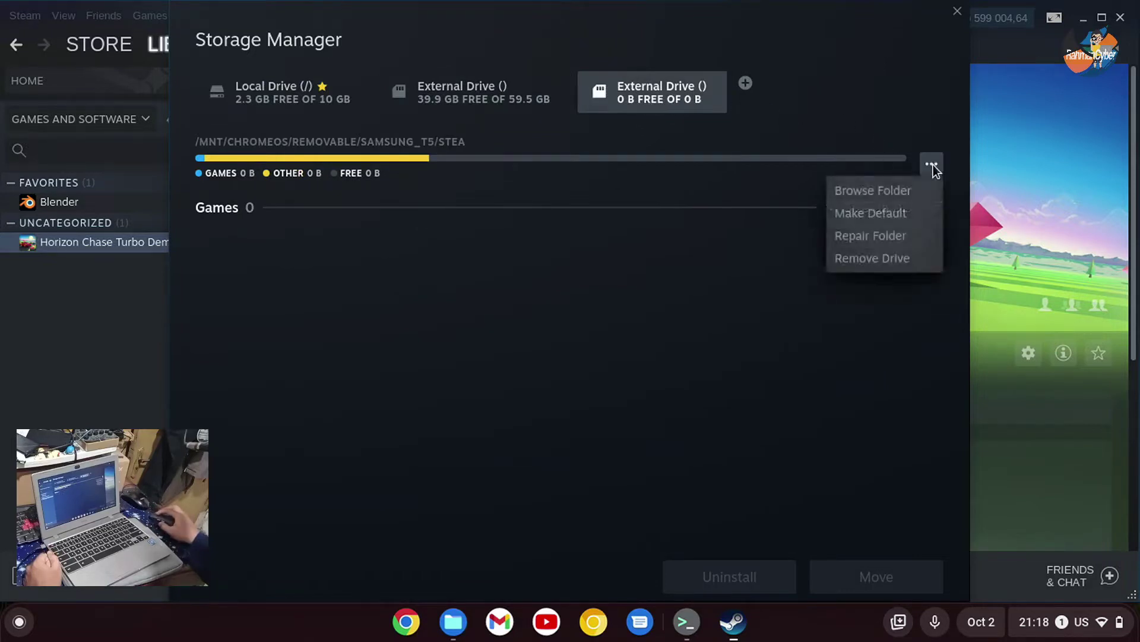
click(889, 259)
click(434, 110)
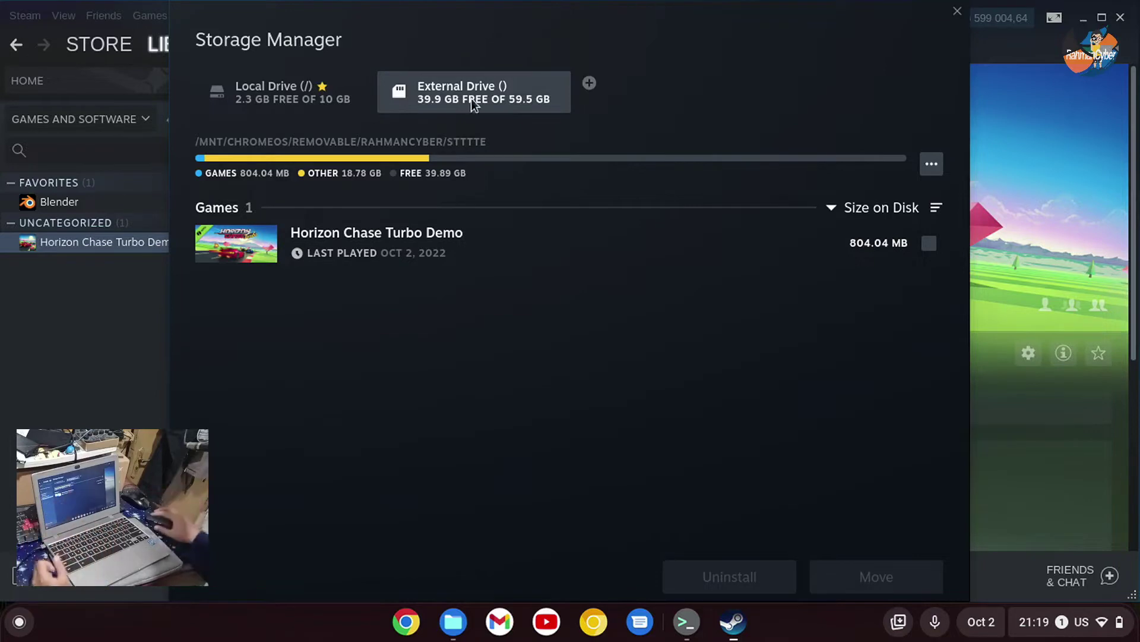
Step: Start adding a new library folder and browse to the removable drive's folder under /mnt/chromeos/removable
click(590, 84)
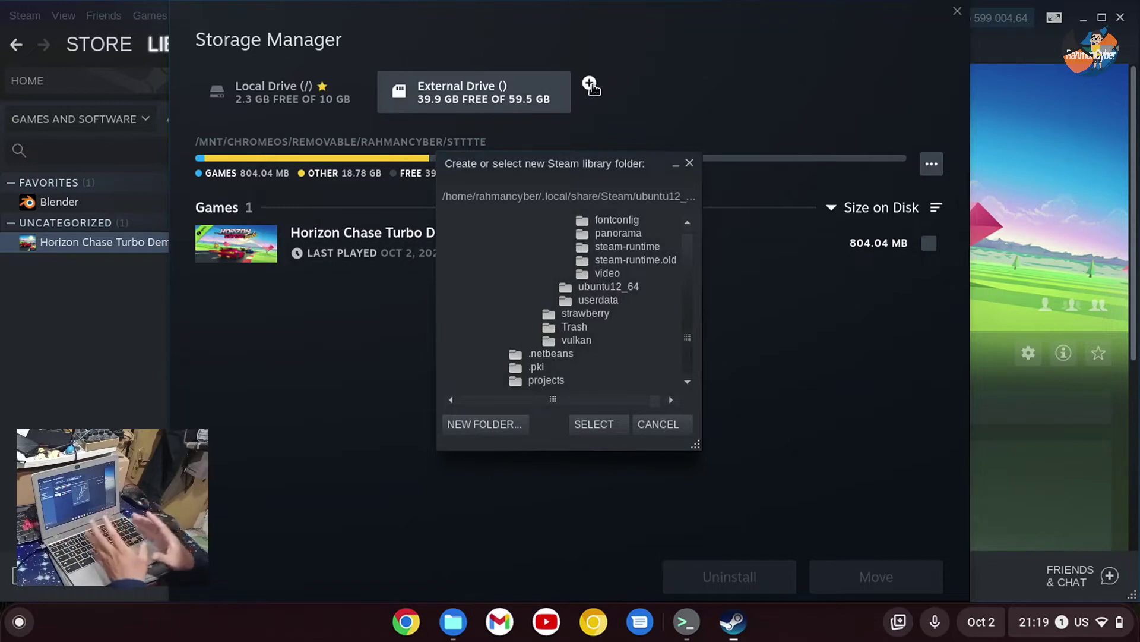
scroll(599, 309, up, 10)
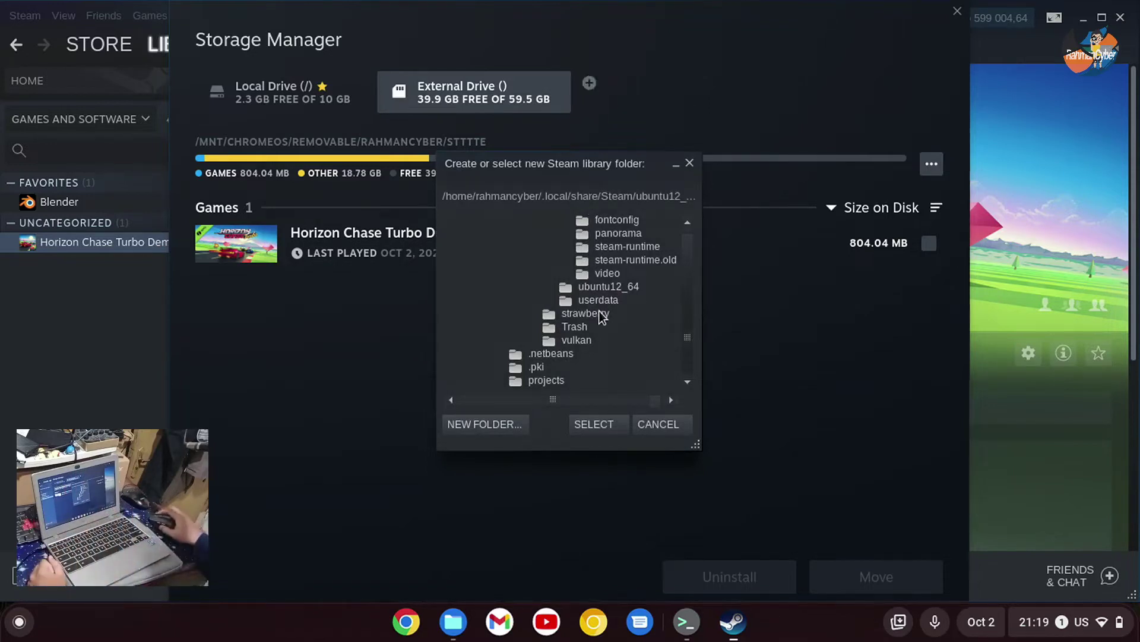
scroll(599, 308, up, 10)
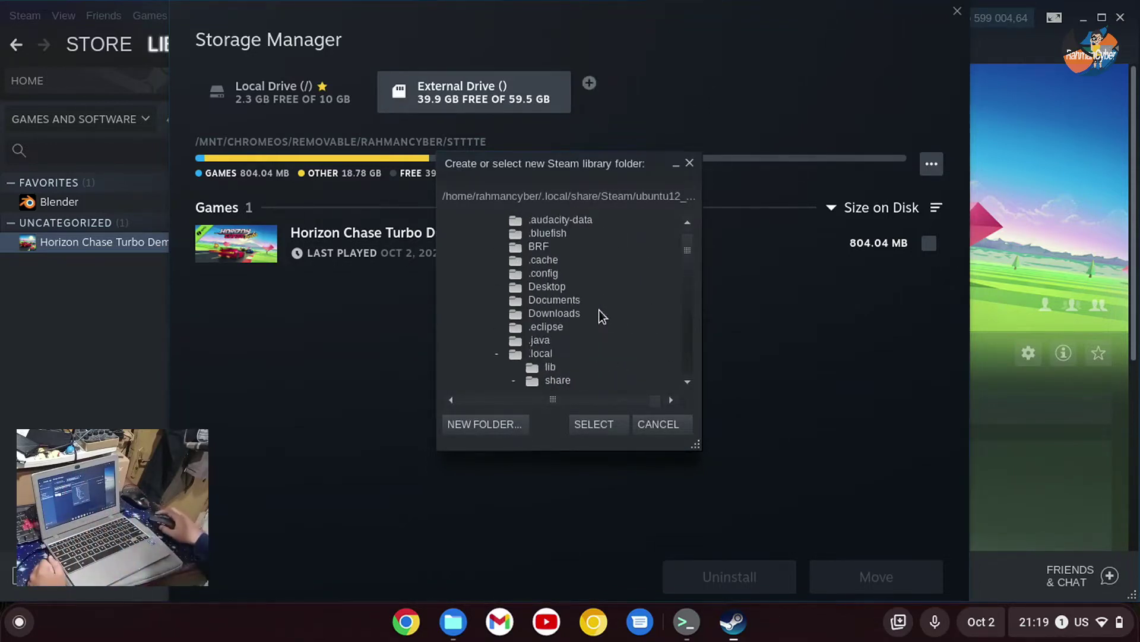
scroll(599, 309, down, 15)
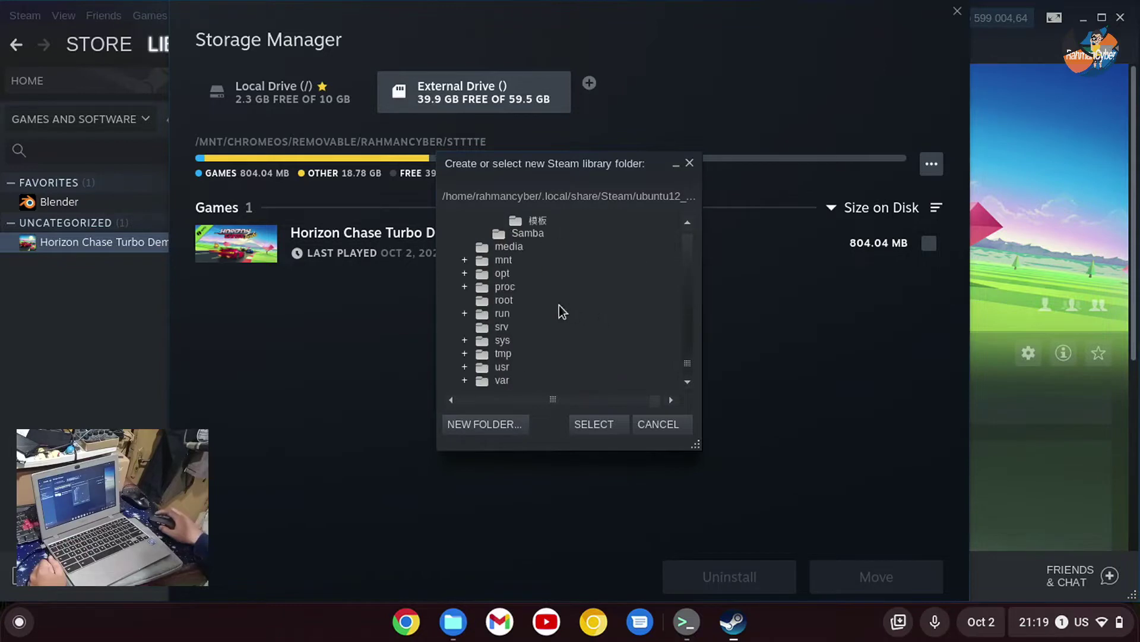
double_click(505, 262)
double_click(529, 274)
double_click(553, 314)
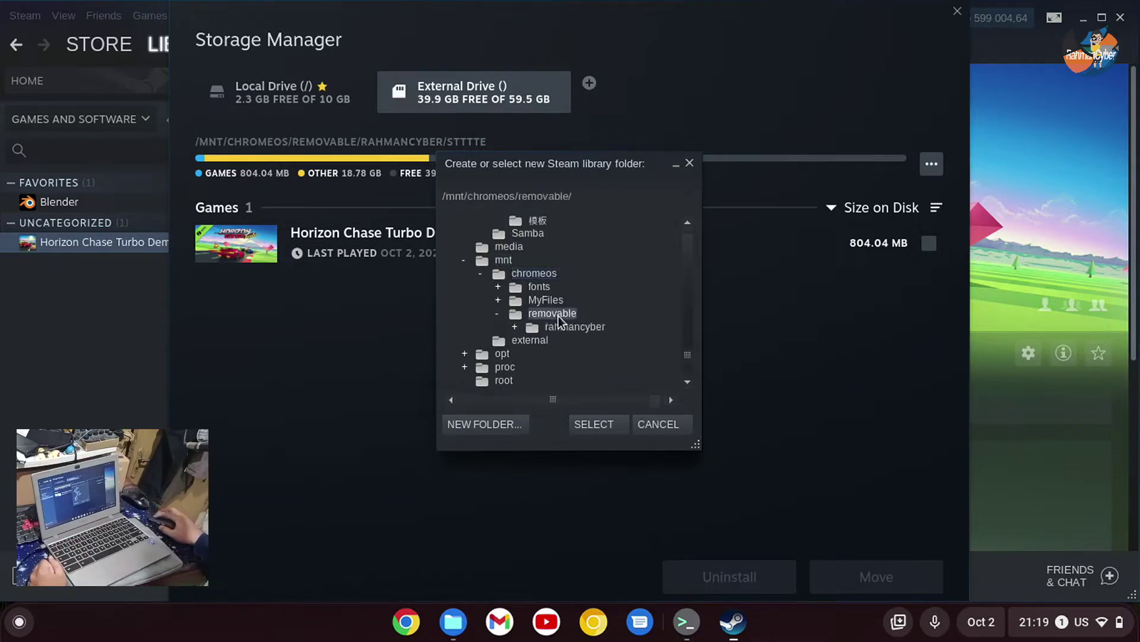
click(579, 330)
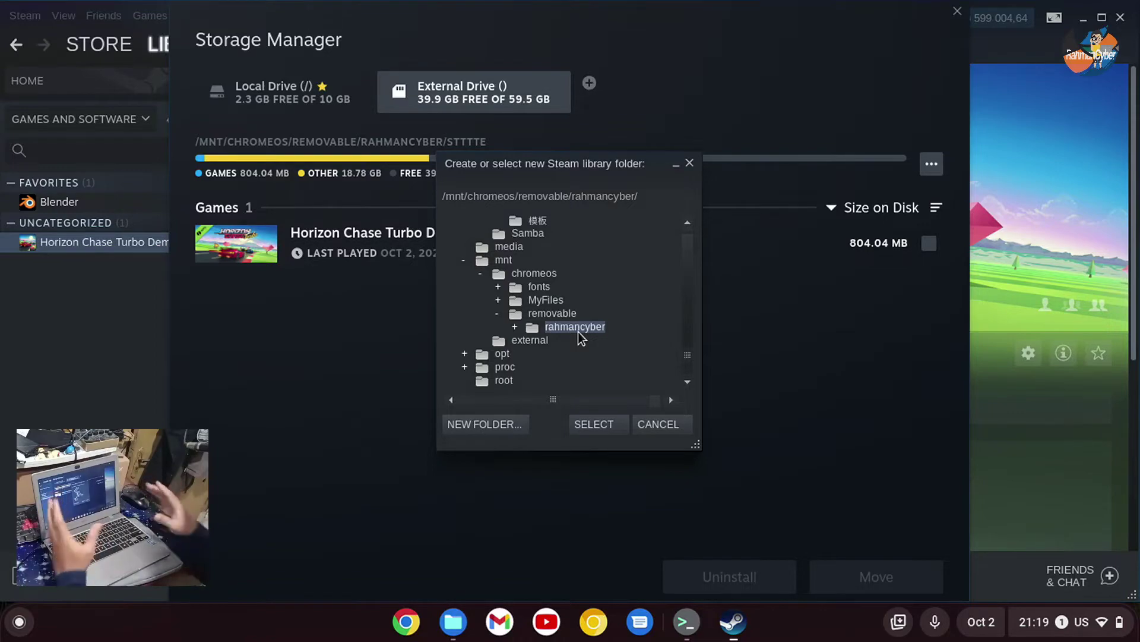
Step: Switch to the Files app, open the removable drive and check its available options
click(453, 622)
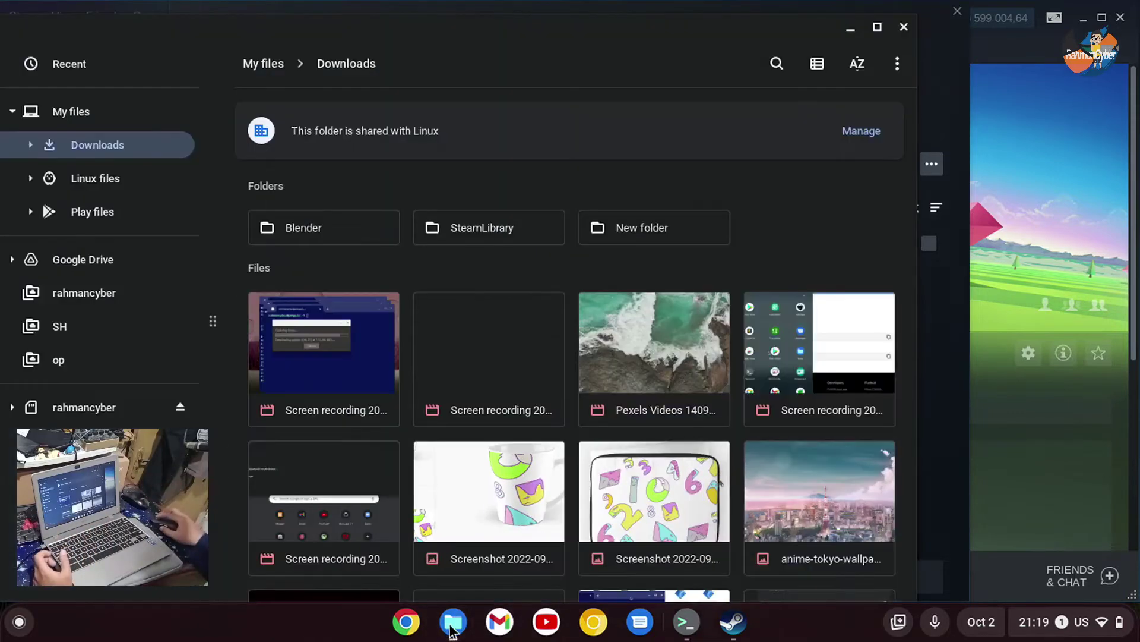
click(105, 407)
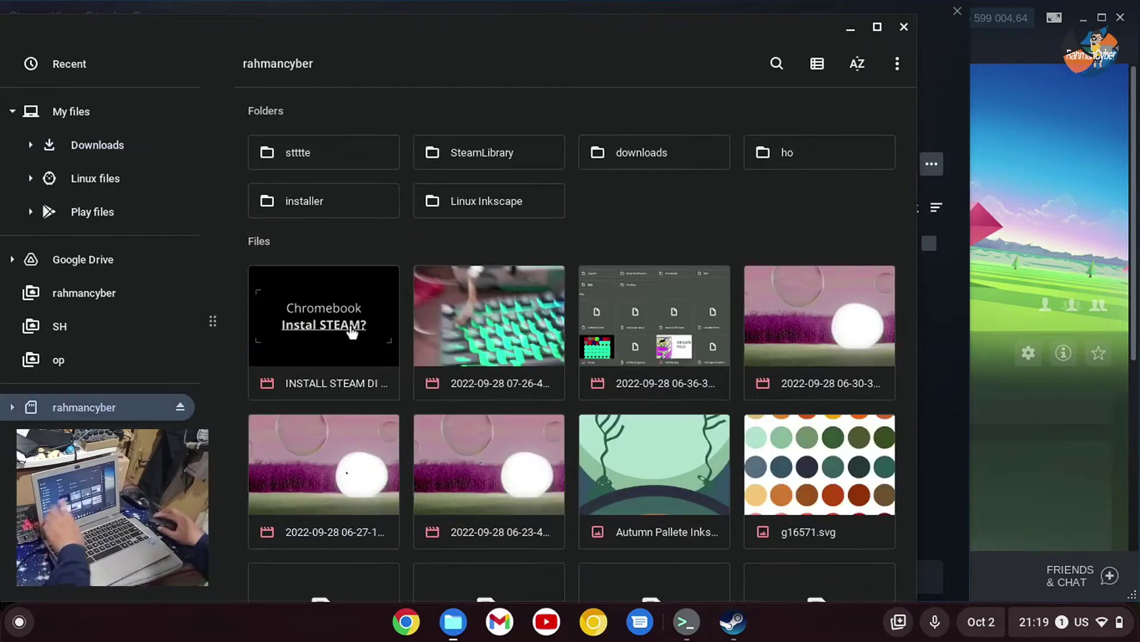
right_click(129, 409)
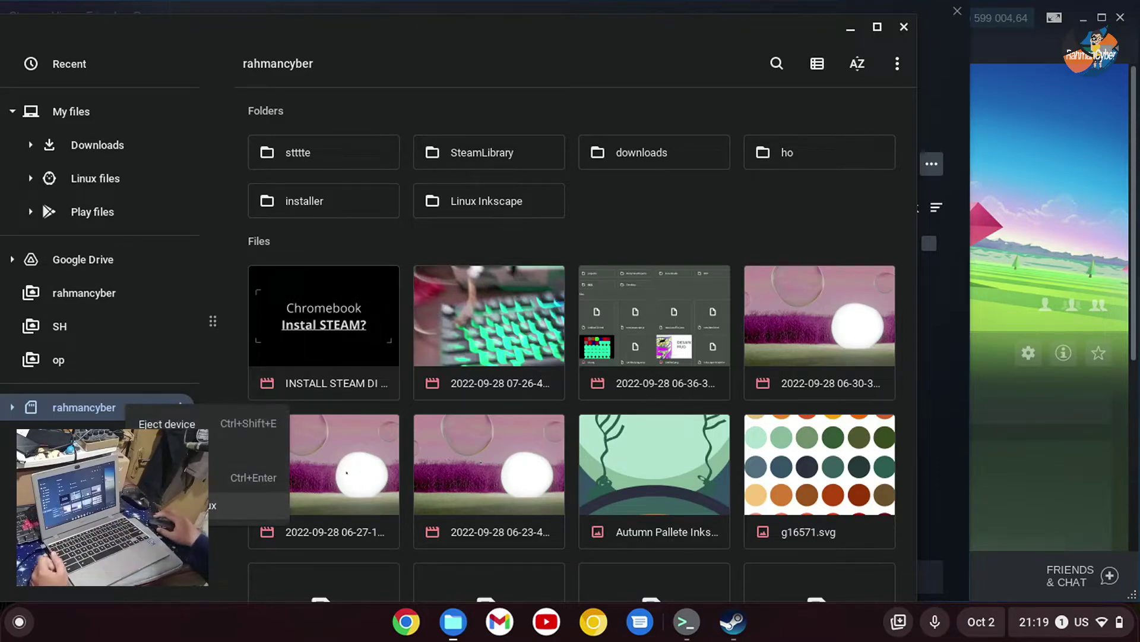
click(67, 419)
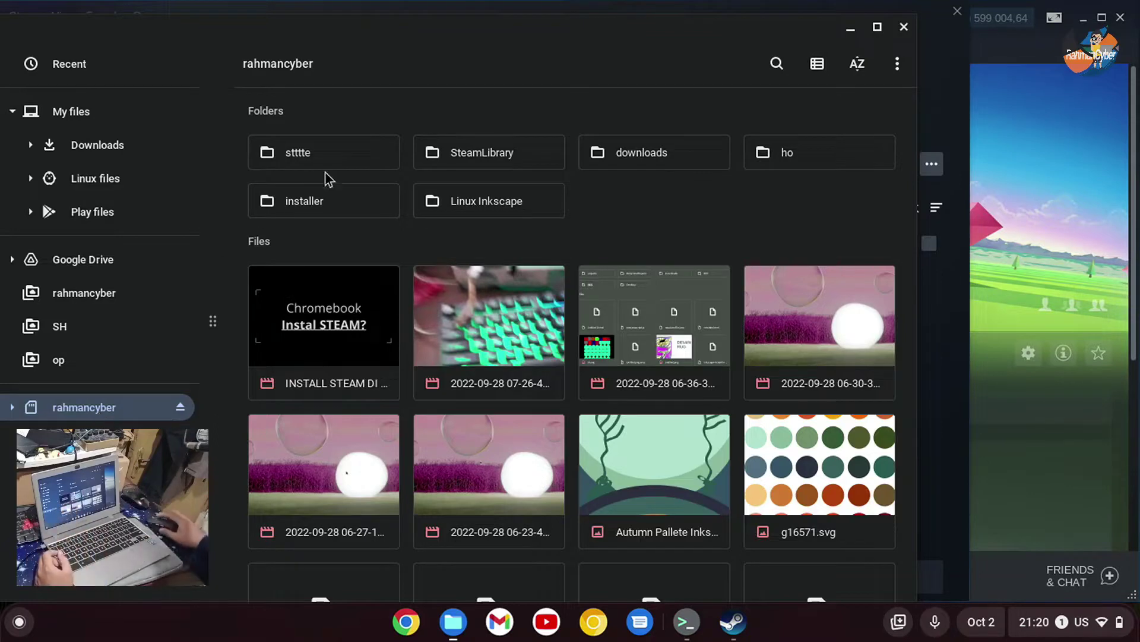
Step: View the Linux sharing settings from the stttte folder on the removable drive, and close Settings and Files
click(357, 160)
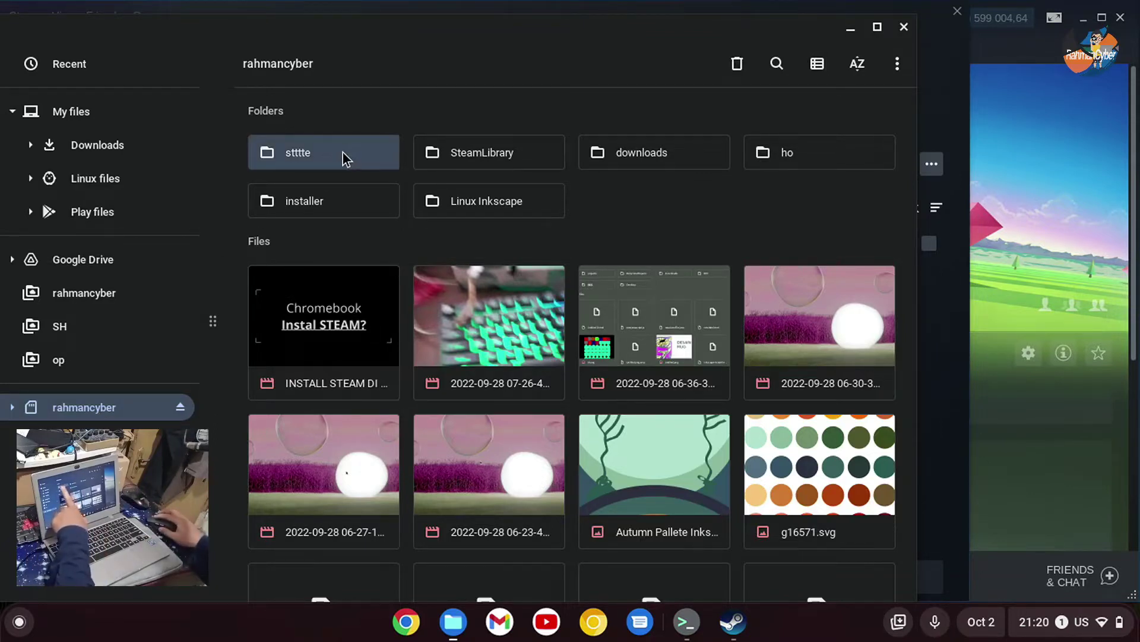
right_click(343, 152)
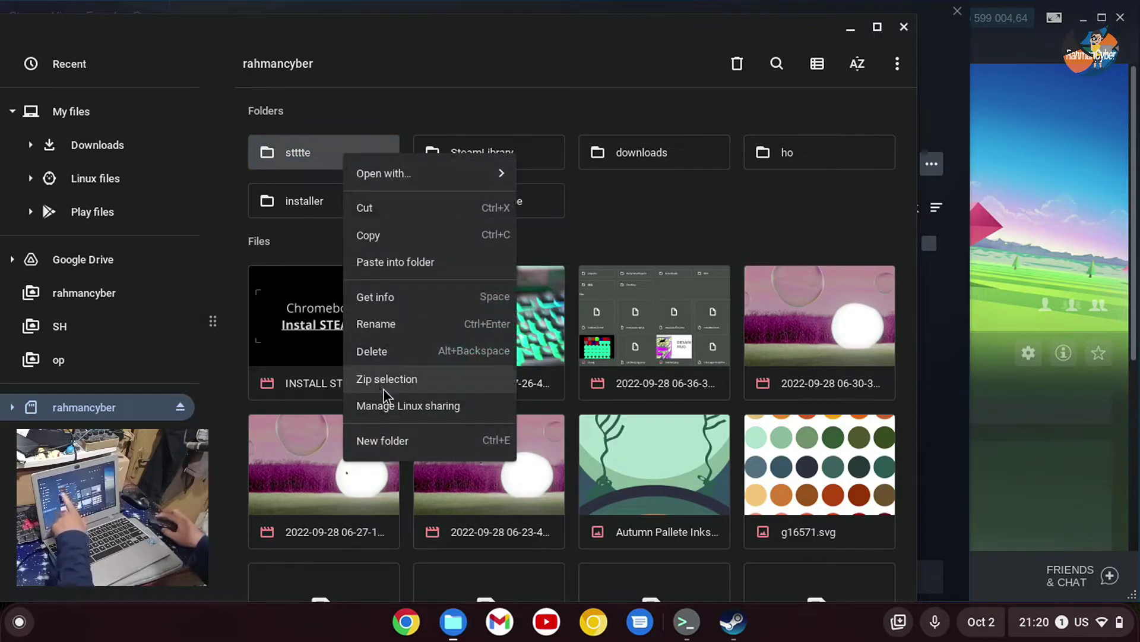
click(390, 407)
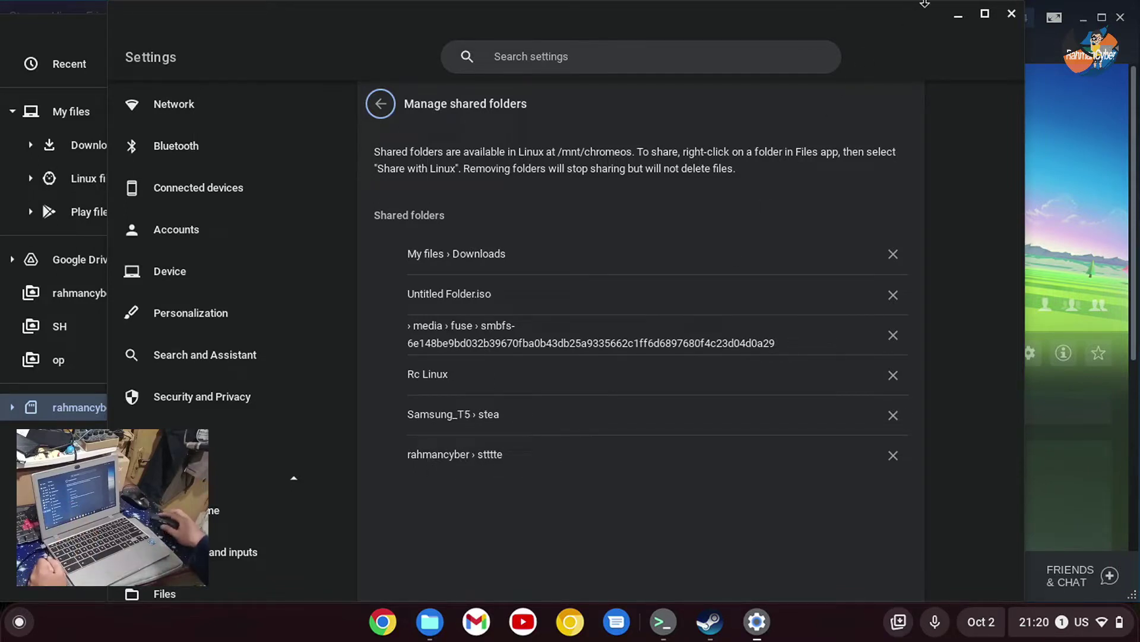
click(1011, 14)
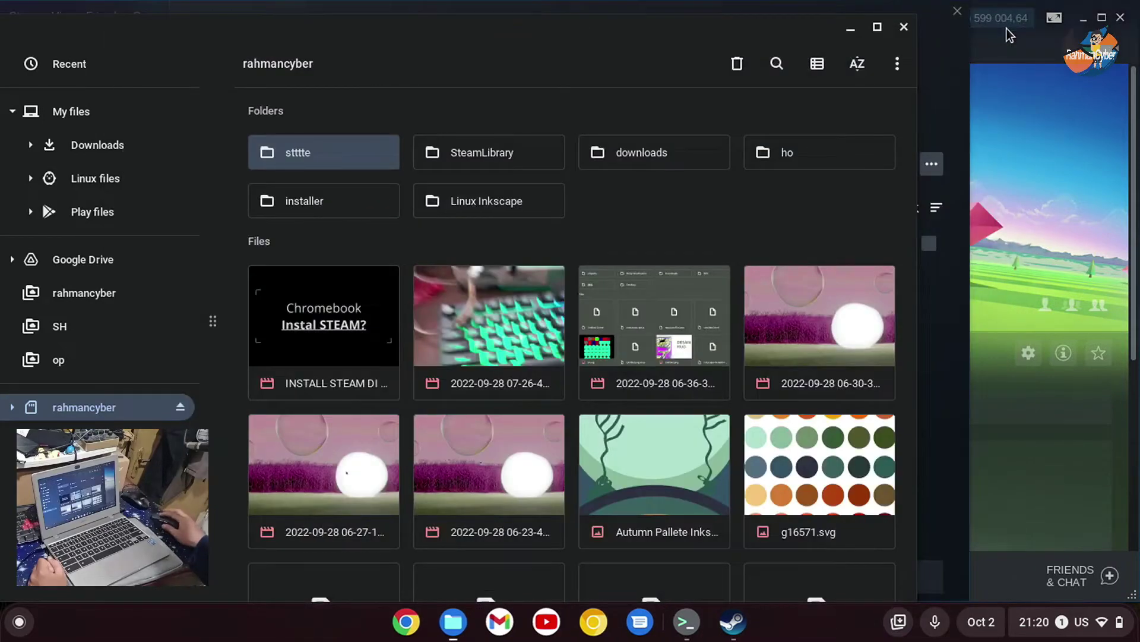
click(904, 27)
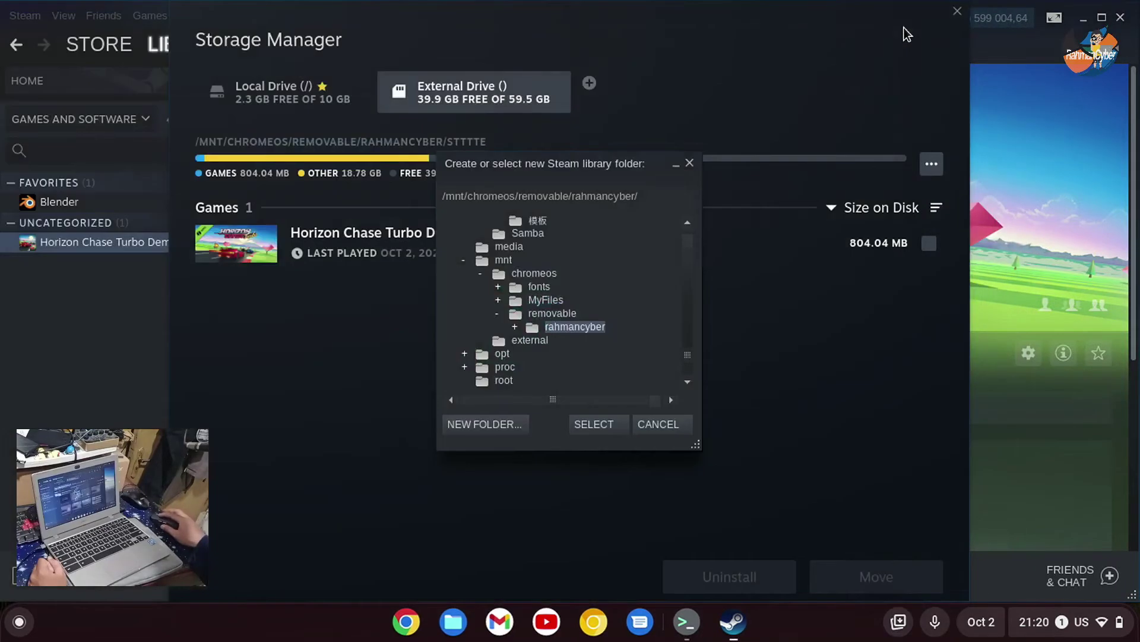
Step: Choose the stttte folder inside the removable drive as library folder, and cancel adding it
double_click(587, 331)
click(573, 345)
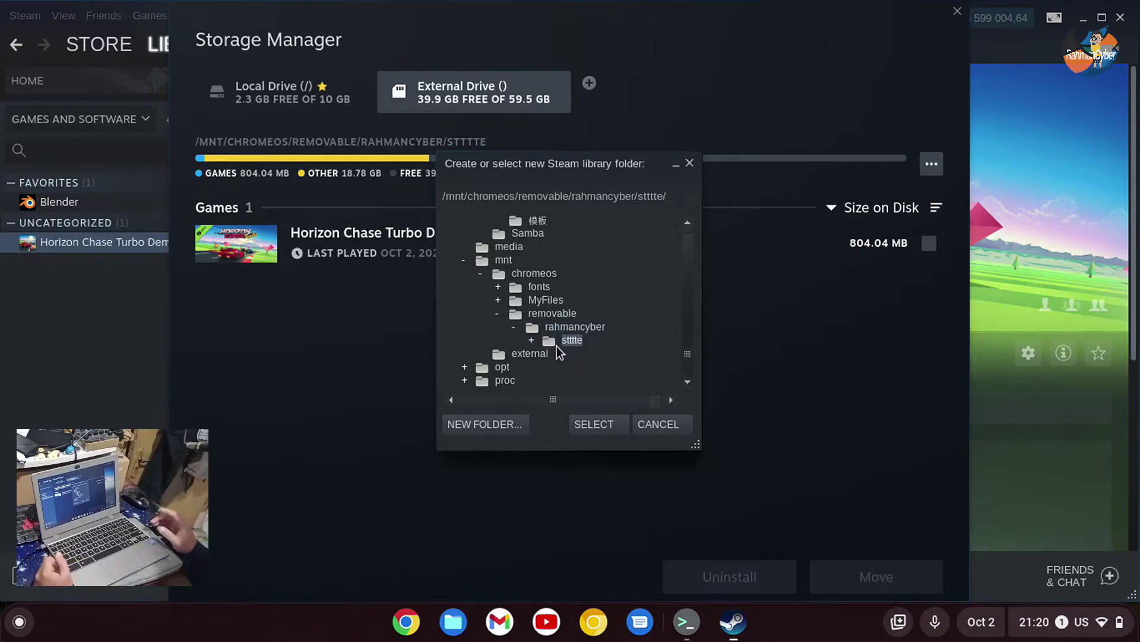
click(658, 424)
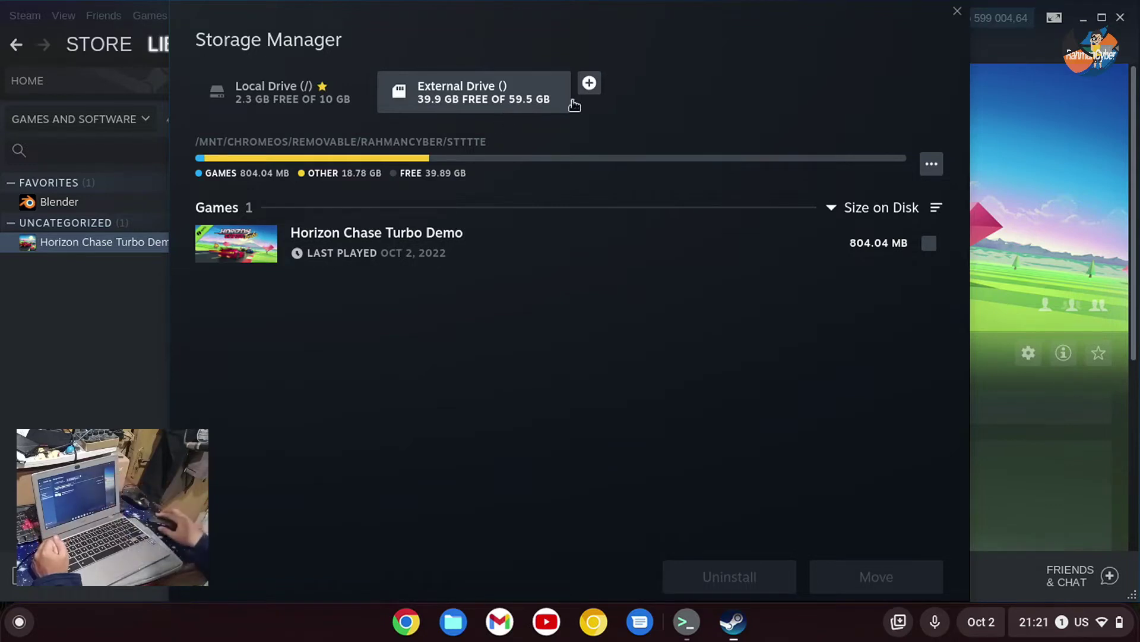
Step: Make the external drive with the stttte library folder the default Steam storage location and close the Storage Manager
click(933, 164)
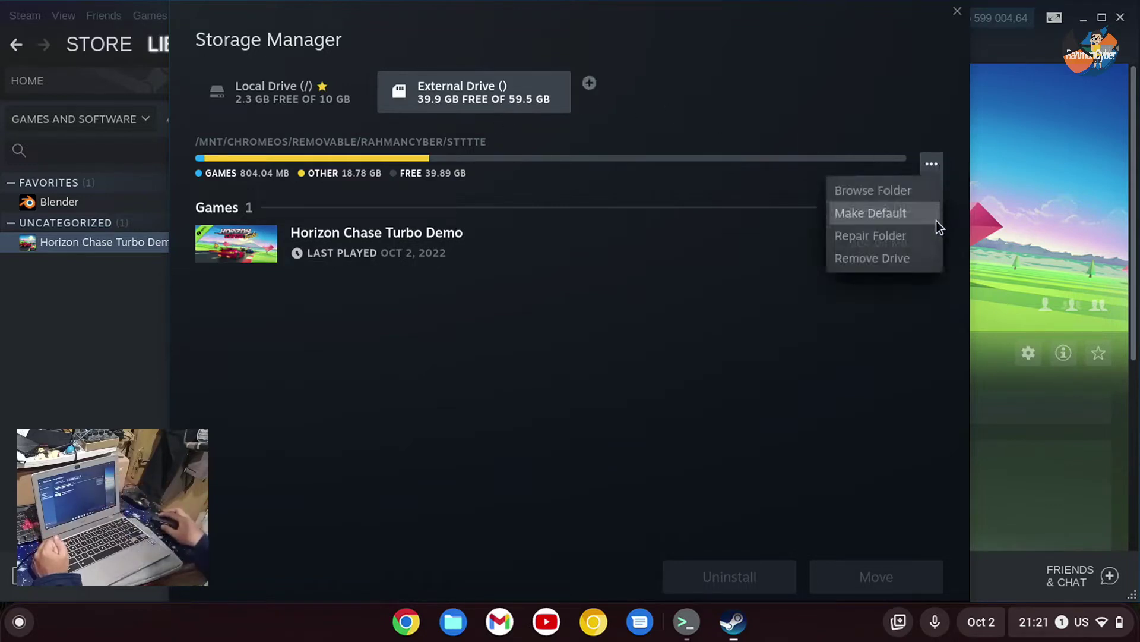
click(936, 221)
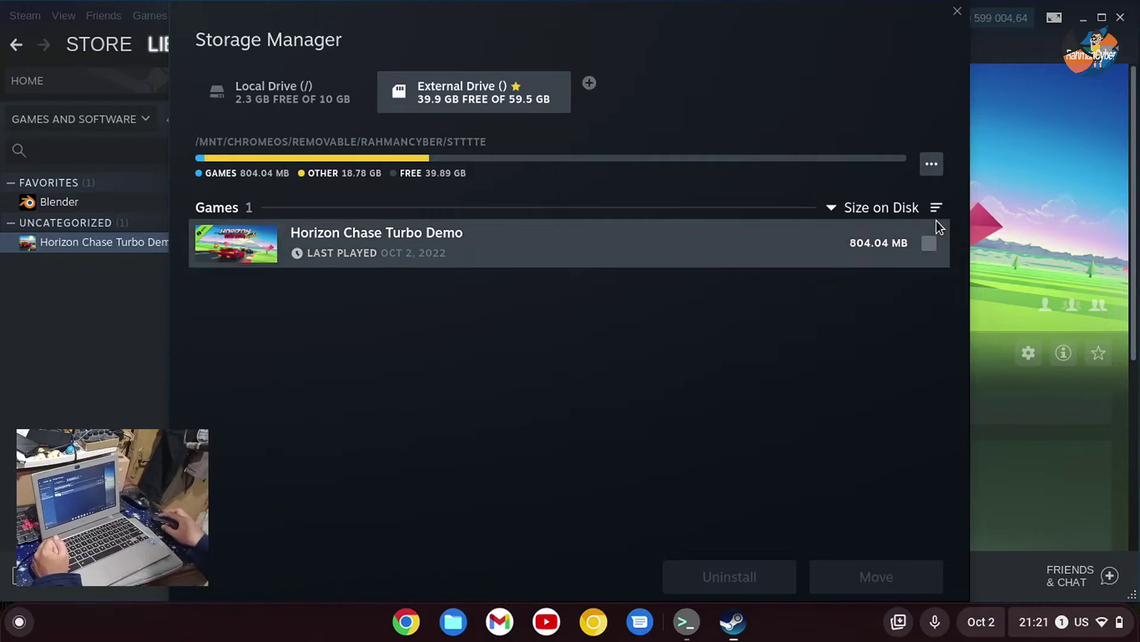
click(954, 14)
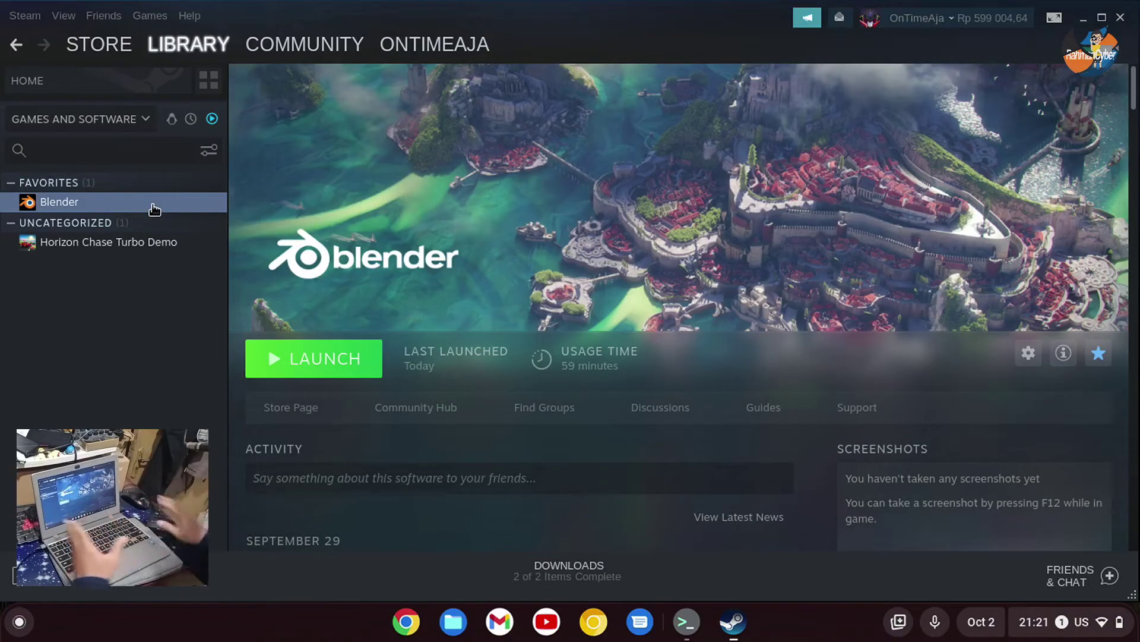
Step: Reopen the Steam library folders manager from the download settings to review the local drive's storage
click(27, 16)
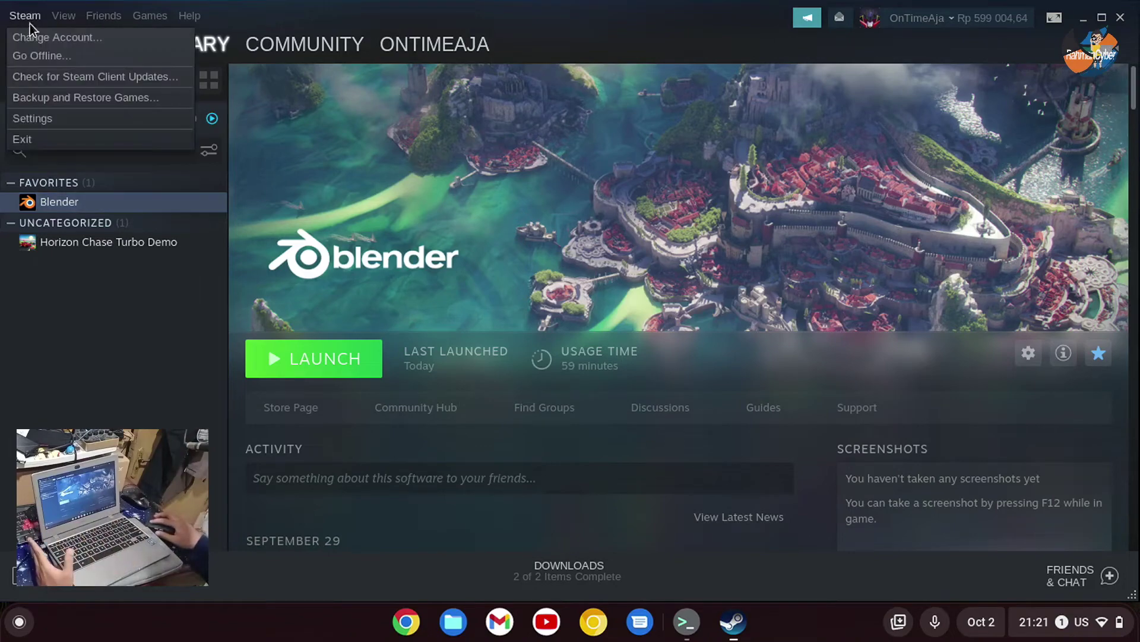
click(87, 120)
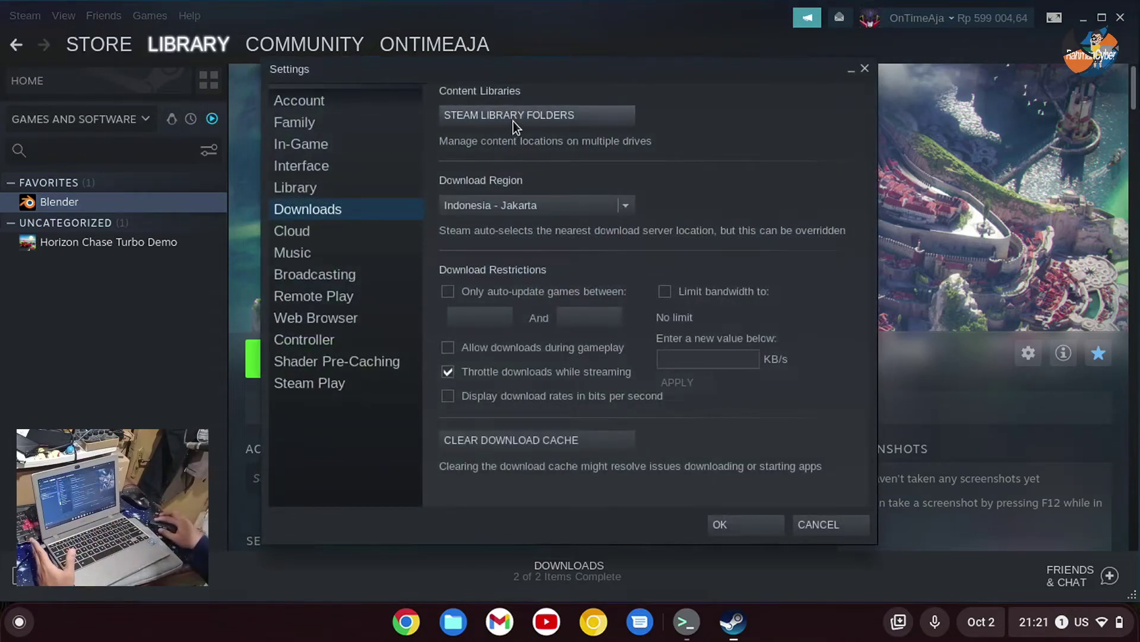
click(551, 115)
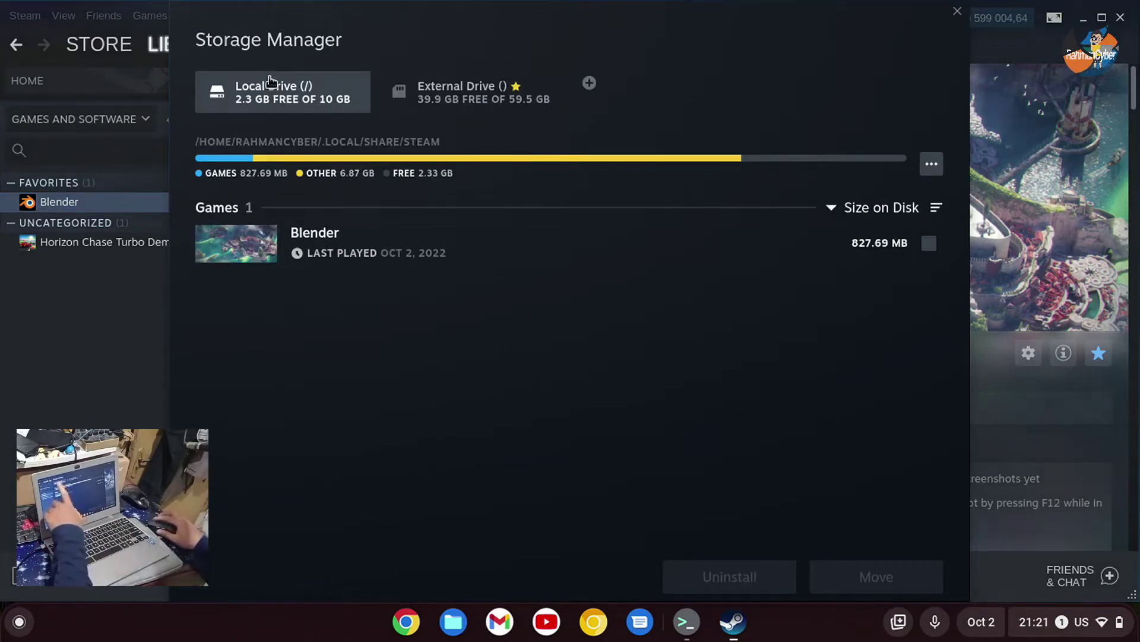
Step: Check the available space of Linux files in the Files app and close the app
key(alt+shift+m)
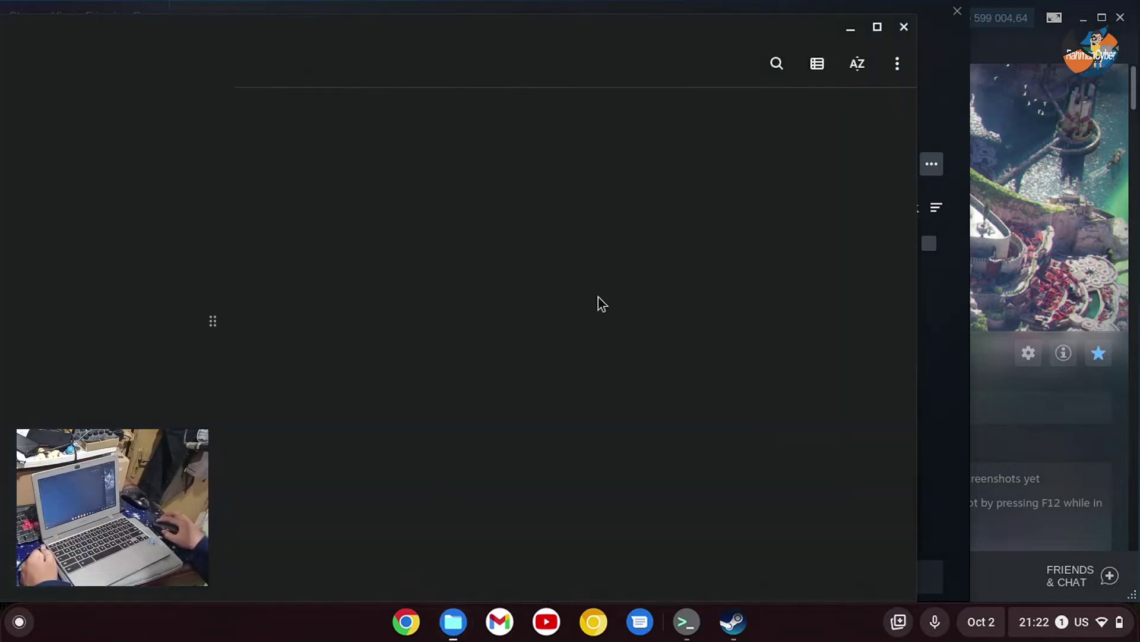
click(143, 179)
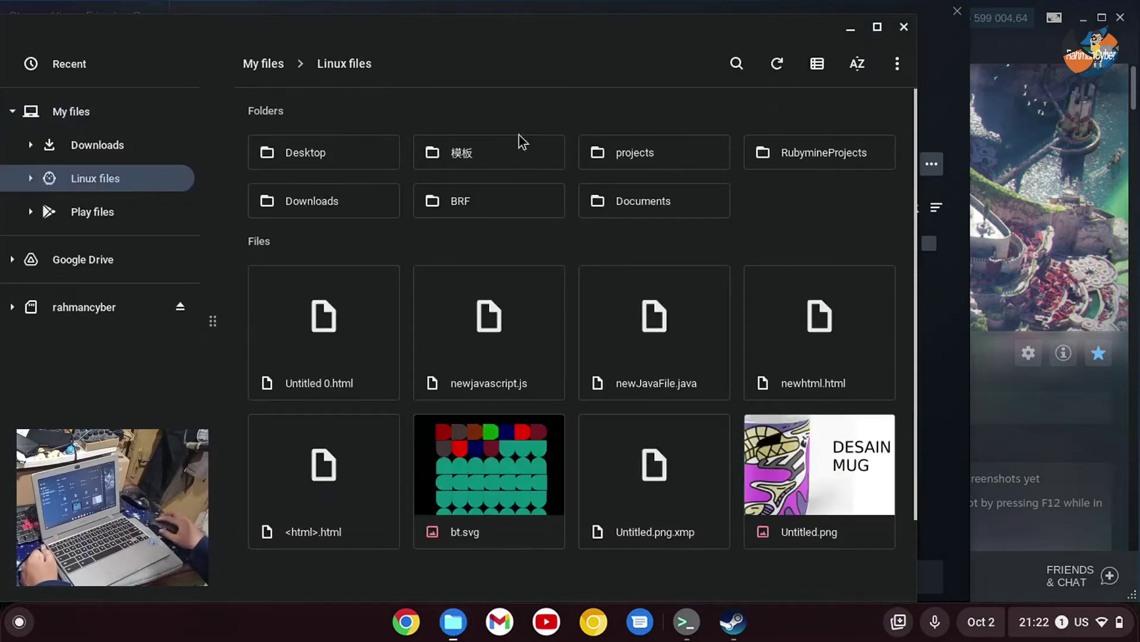
click(898, 63)
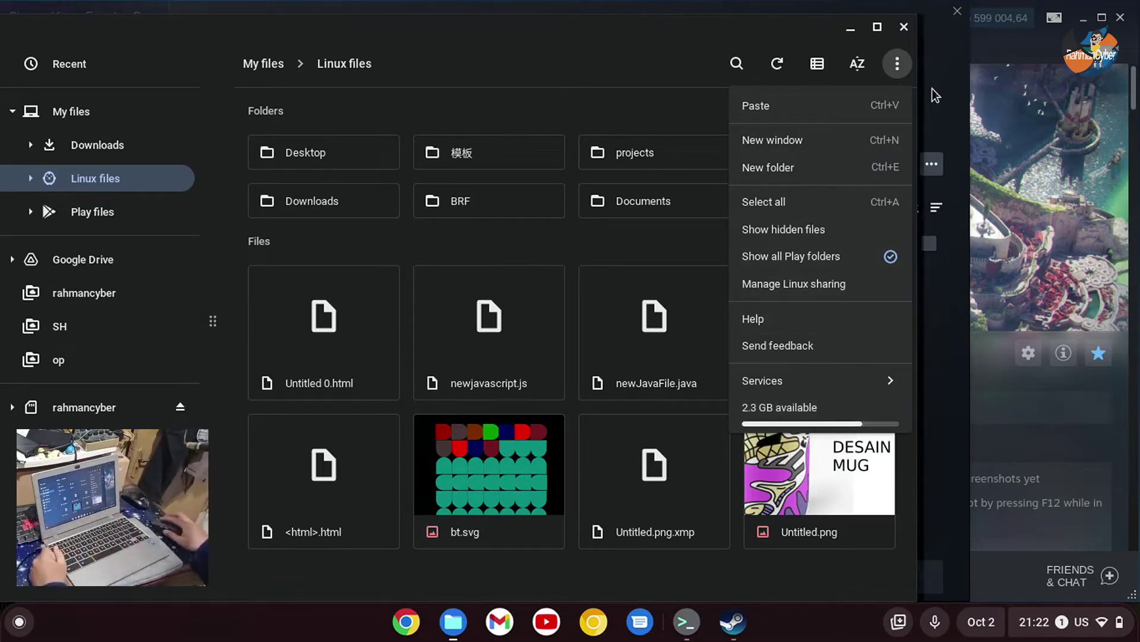
click(900, 27)
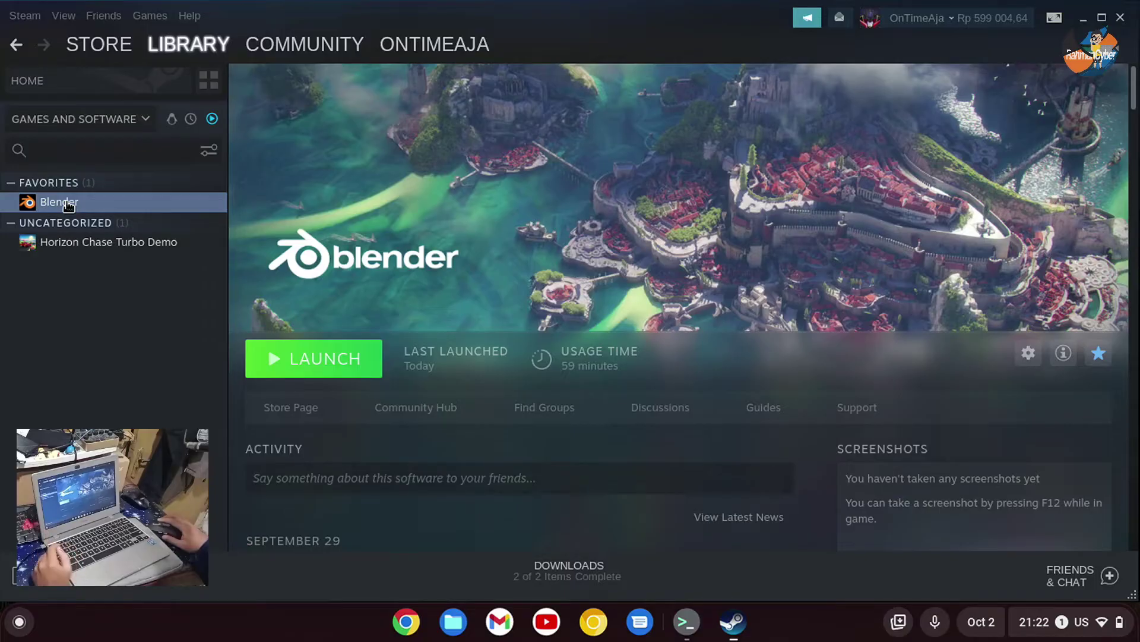
Step: Open the local files section of Blender's properties and start moving its install folder, with External Drive as target
click(1030, 359)
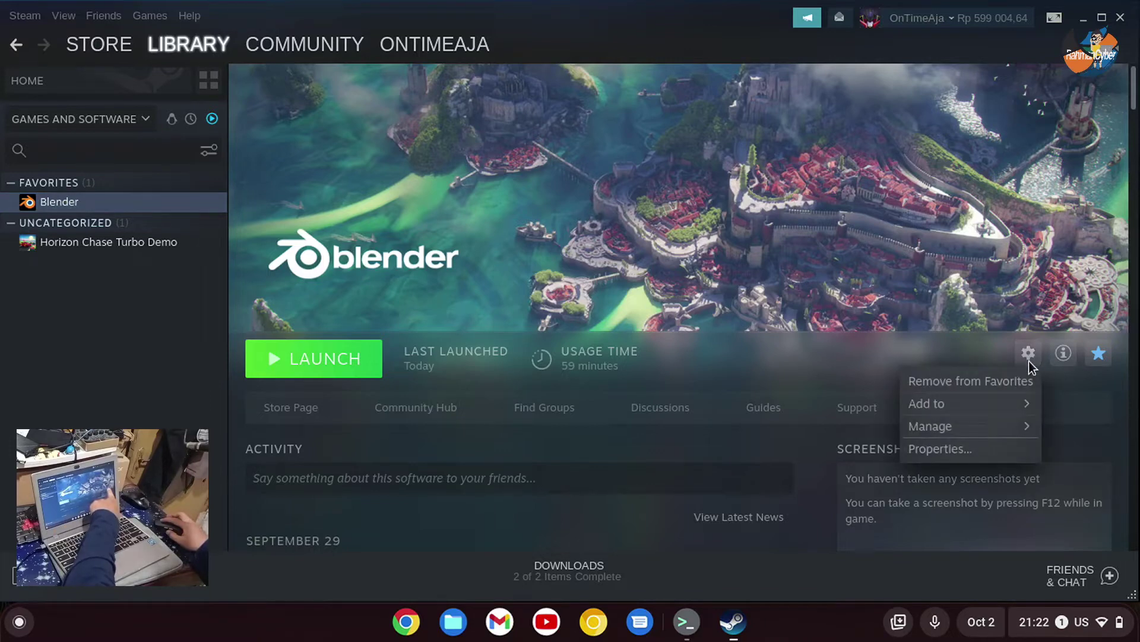
click(1006, 451)
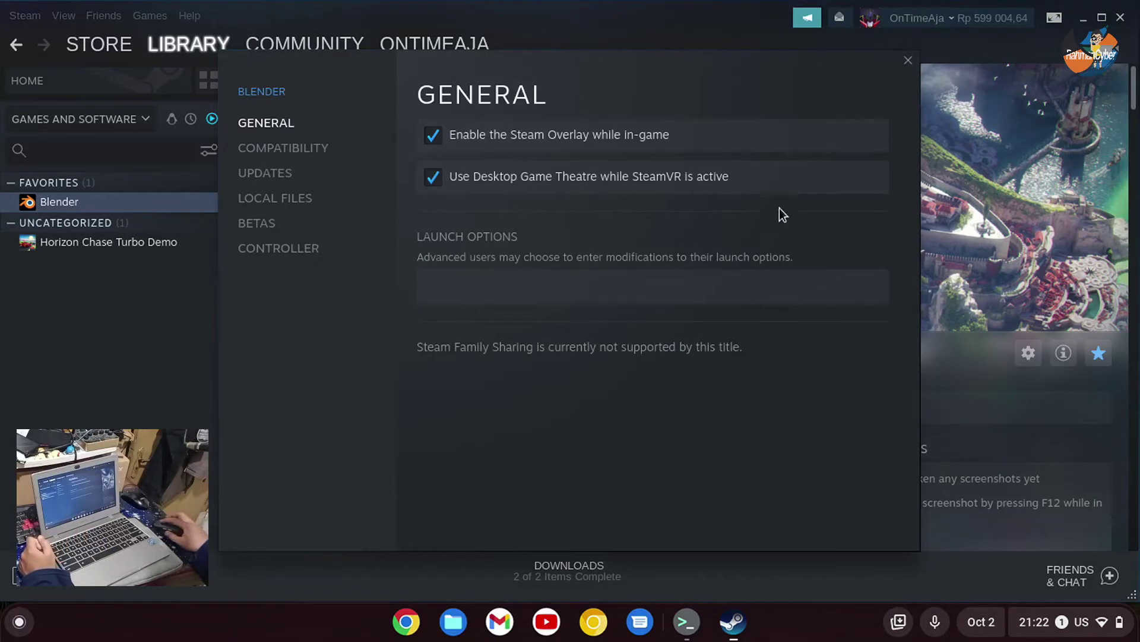
drag(683, 61, 734, 84)
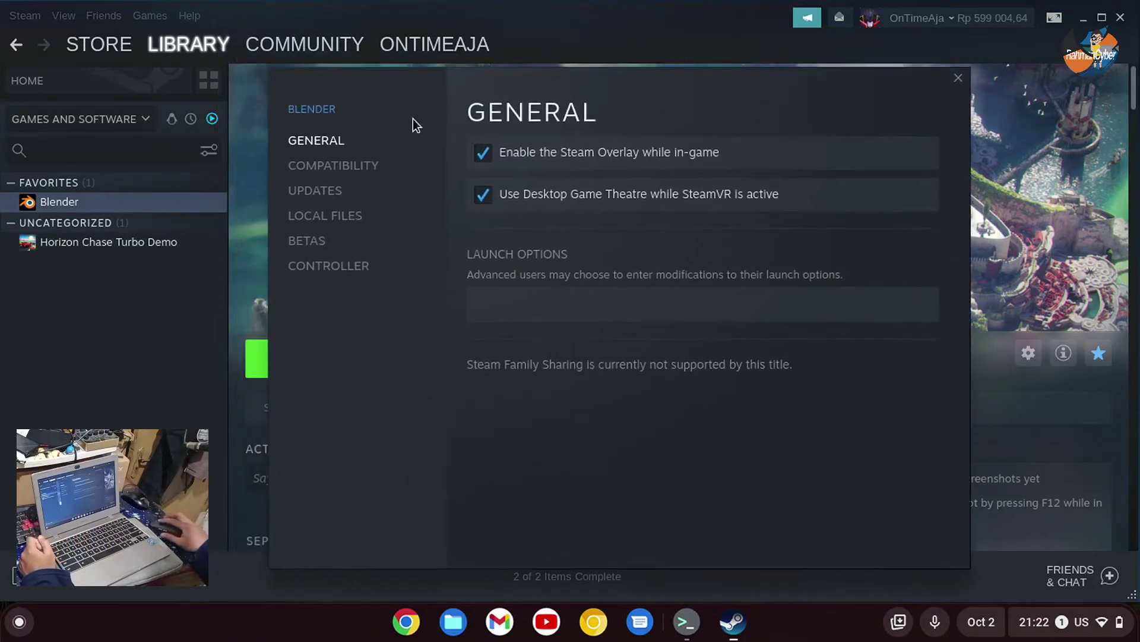
click(355, 223)
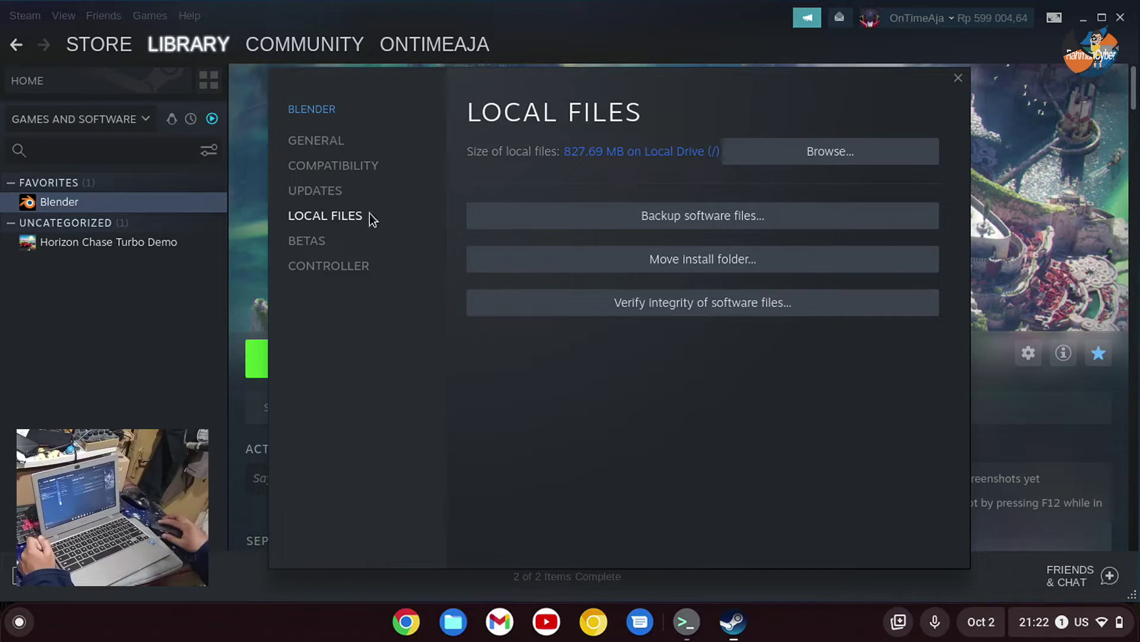
click(653, 265)
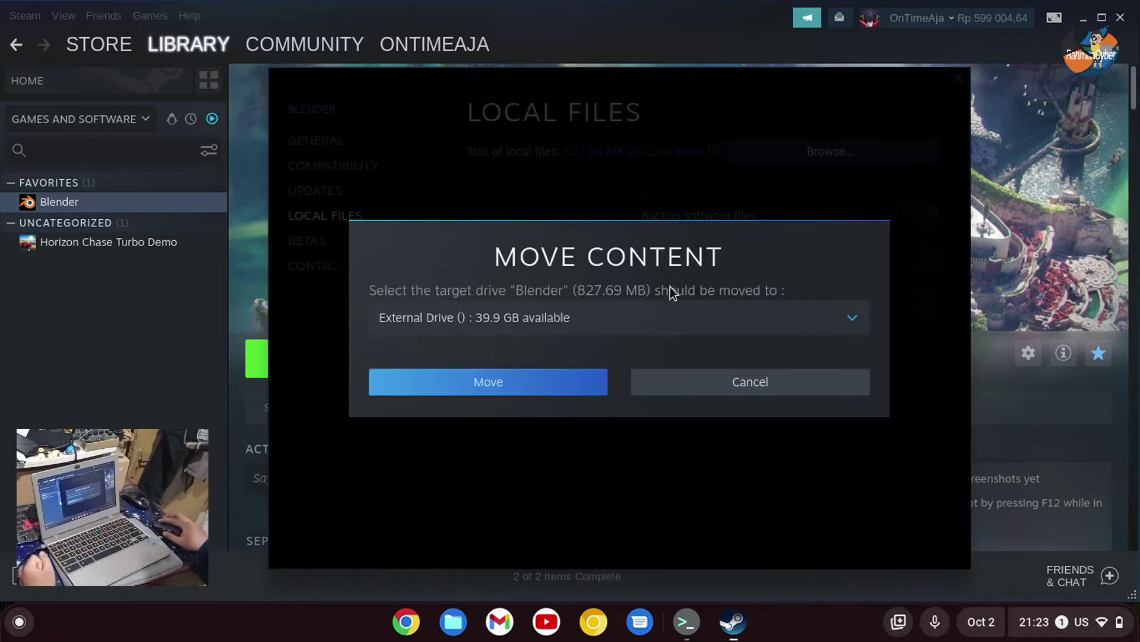
click(673, 309)
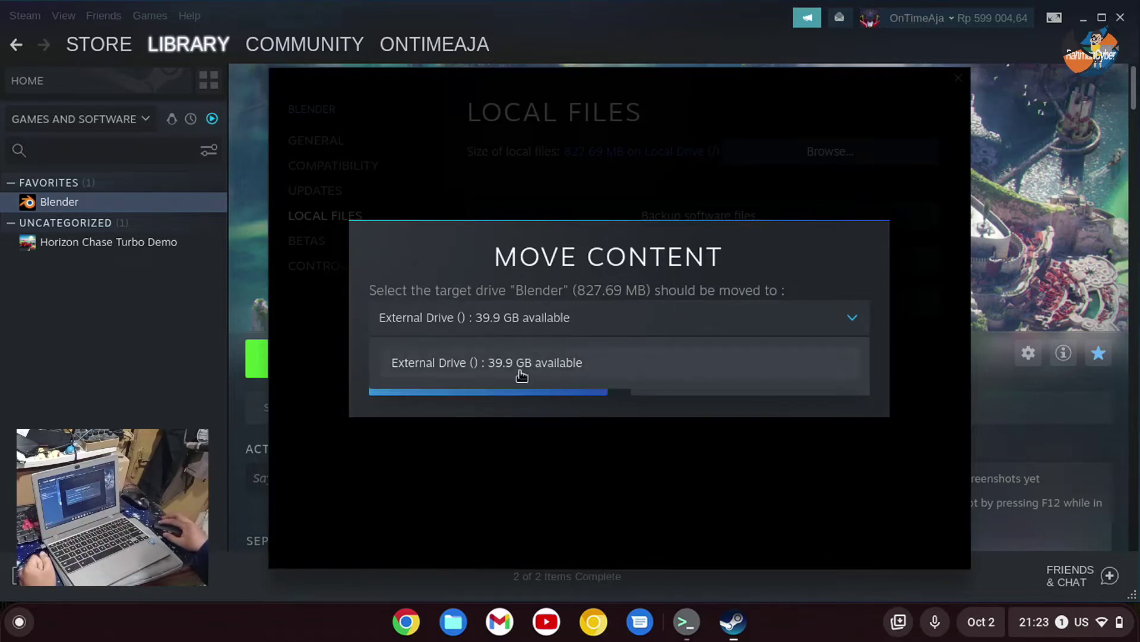
click(496, 323)
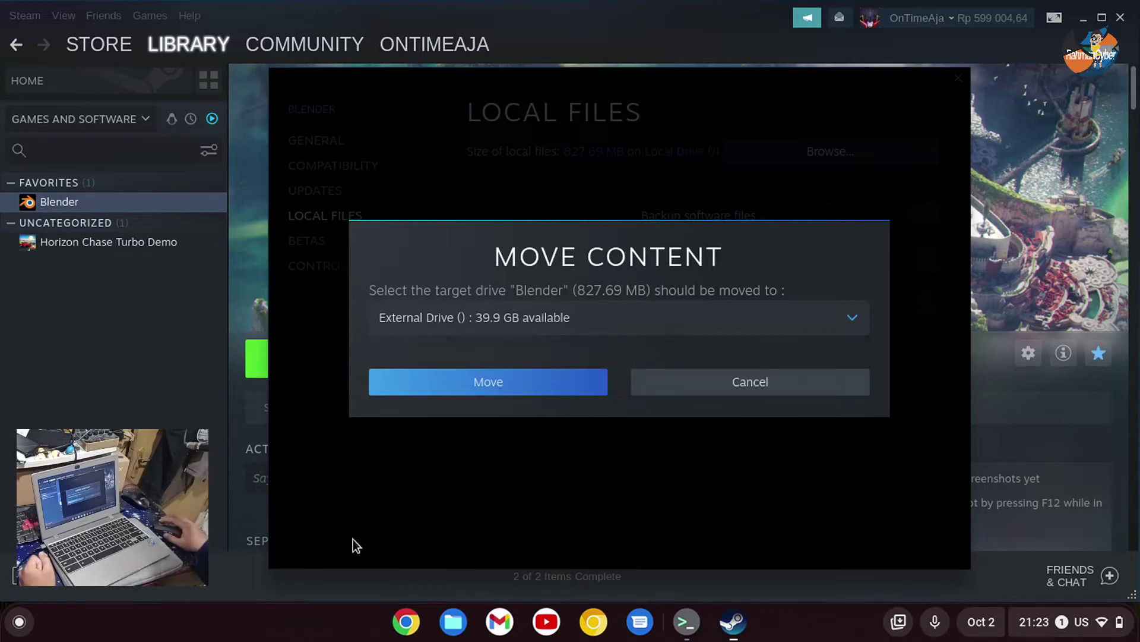
Step: Check the removable drive's available space in the Files app, minimize it, and try to move Blender to the external drive in Steam
click(451, 622)
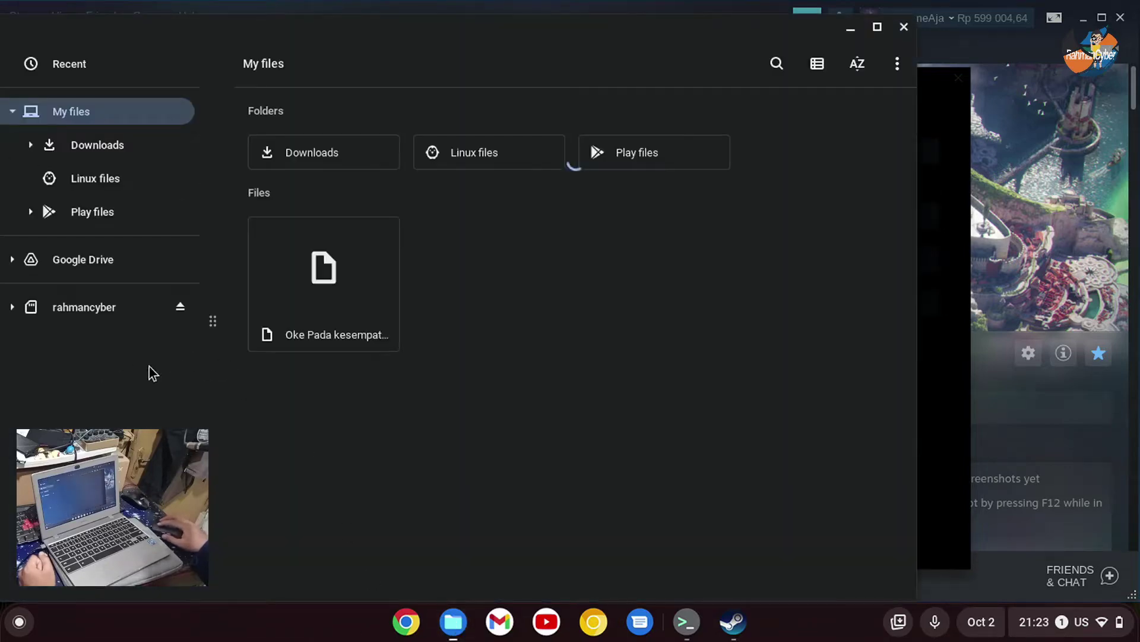
click(122, 308)
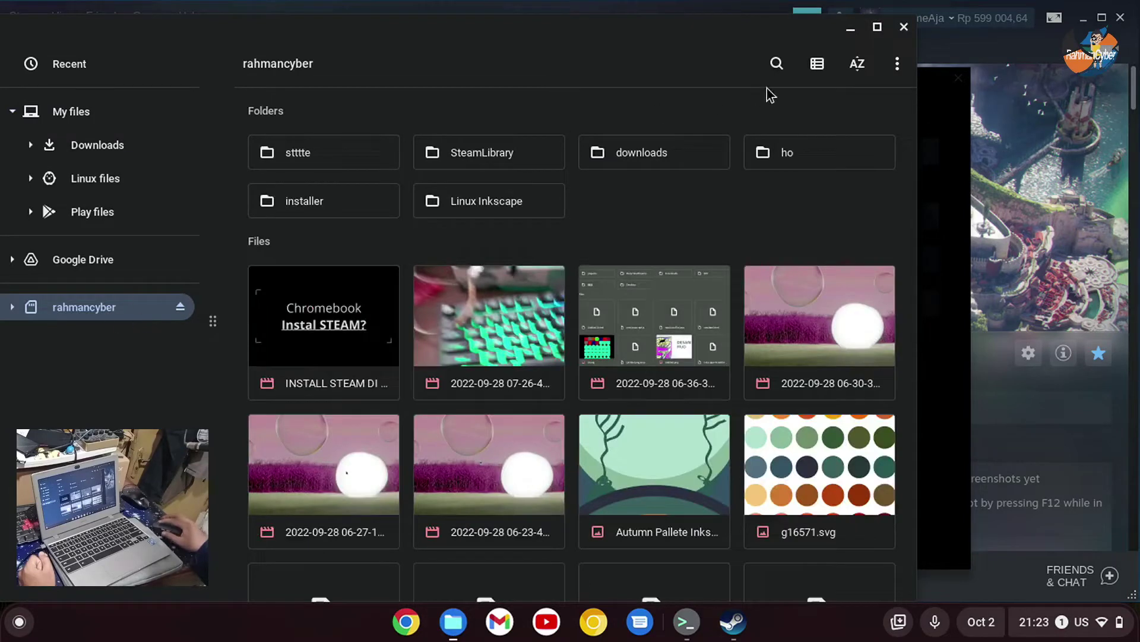
click(899, 67)
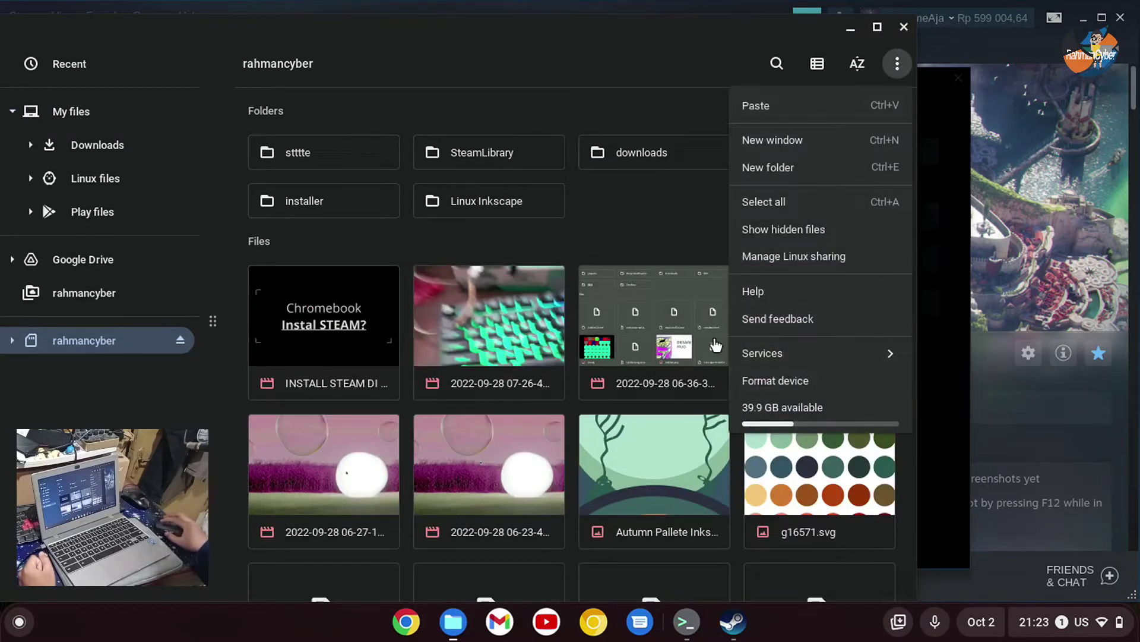
click(849, 28)
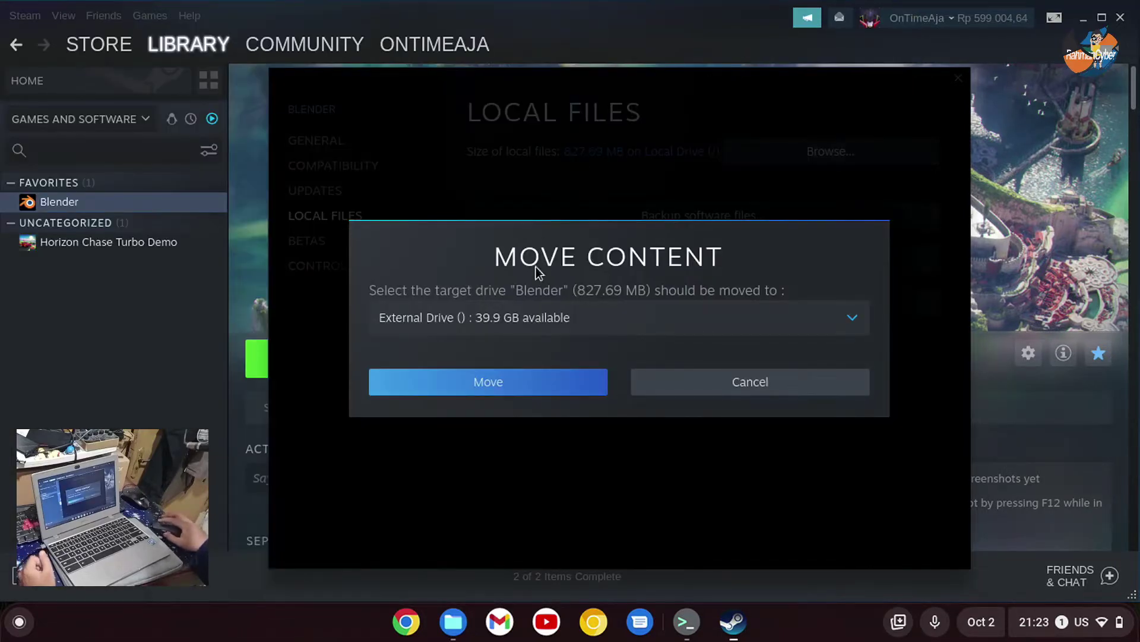
click(553, 391)
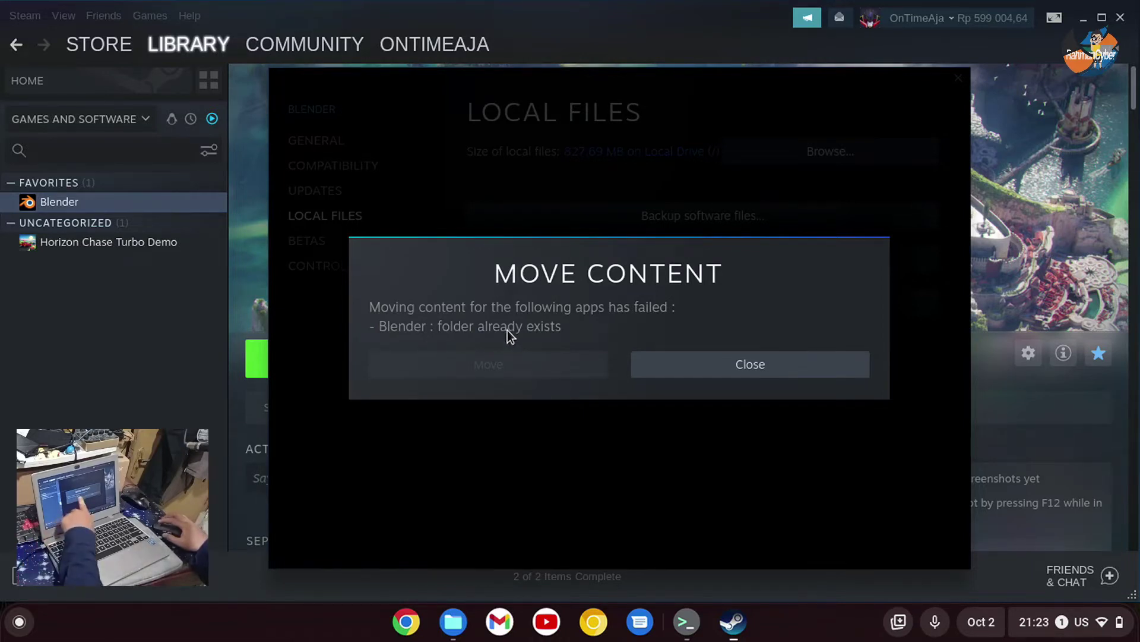
Step: Delete the Blender folder from stttte/steamapps/common on the removable drive in the Files app, and close the app
click(451, 625)
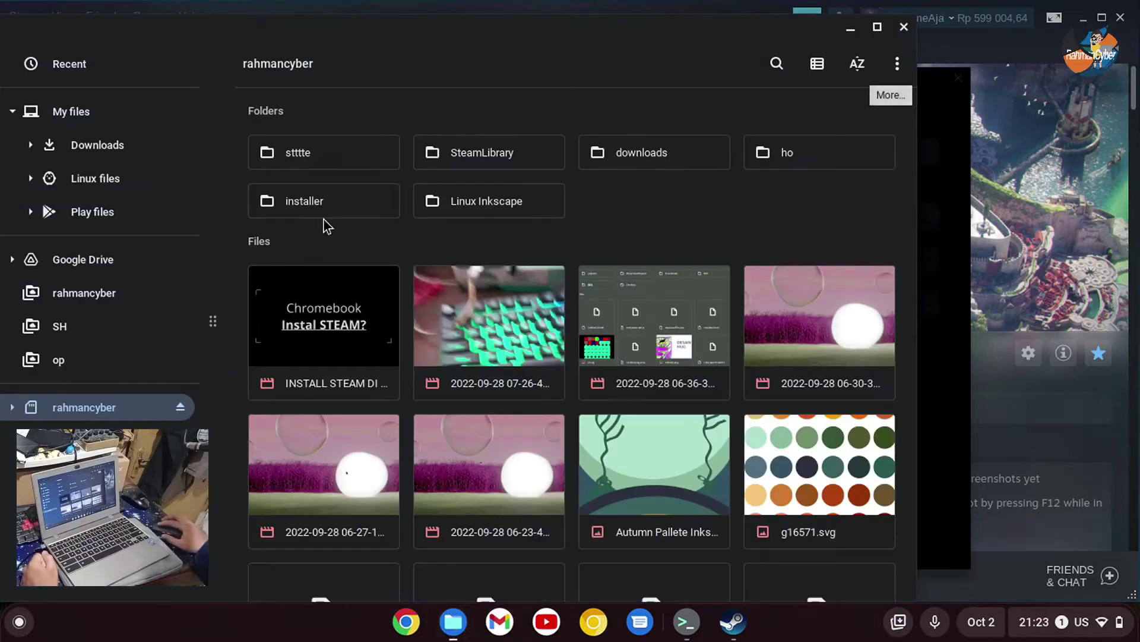
double_click(326, 152)
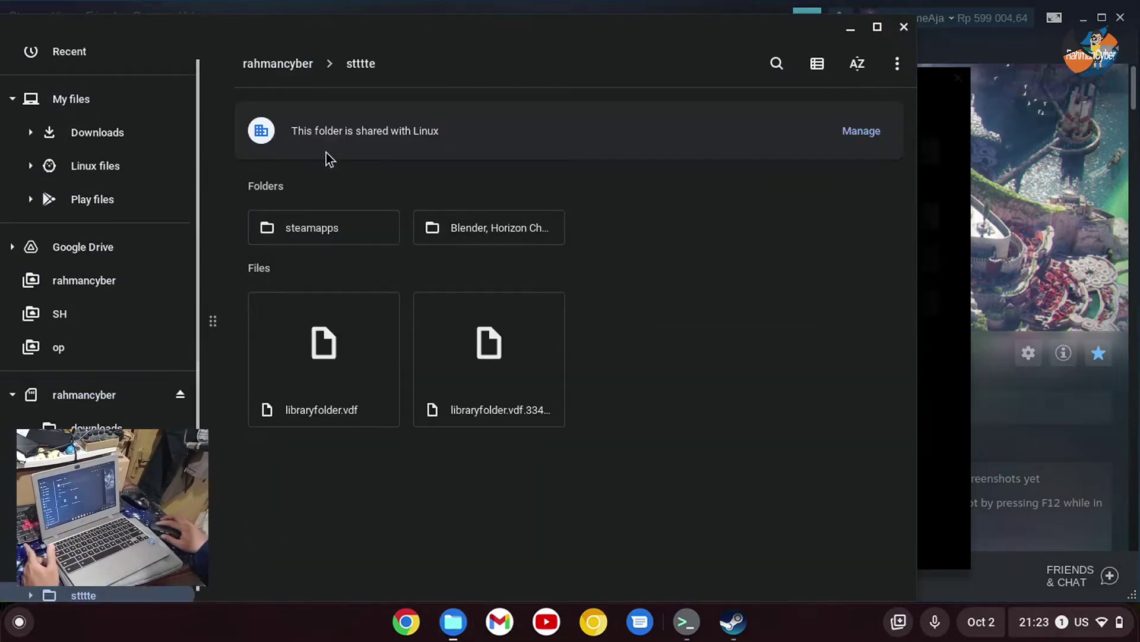
double_click(351, 225)
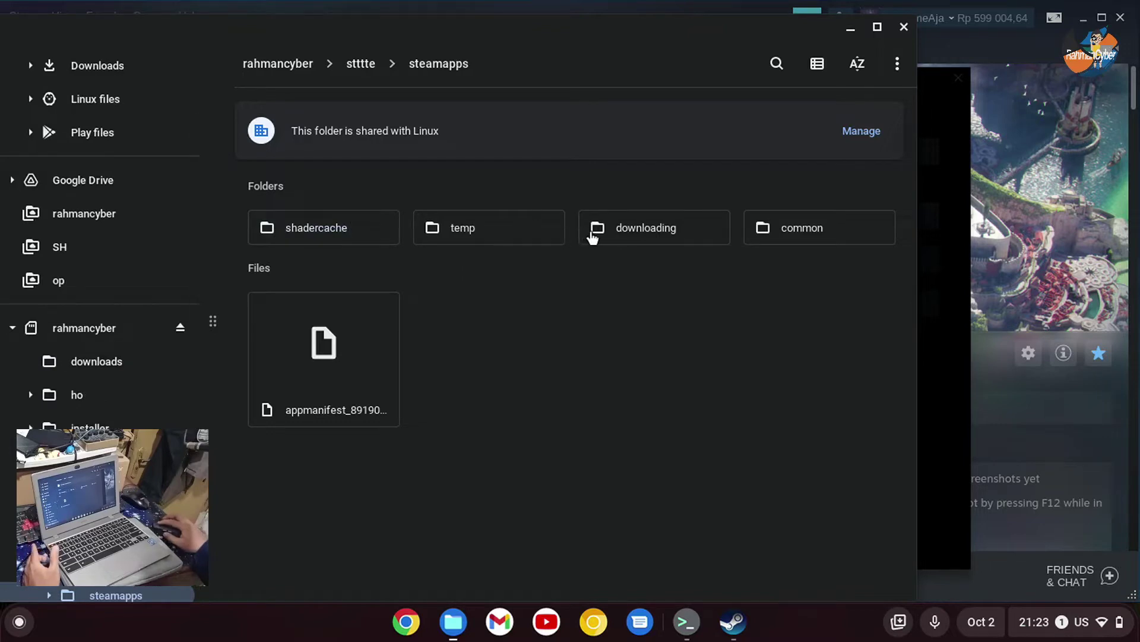
double_click(836, 229)
click(512, 237)
double_click(510, 231)
click(404, 62)
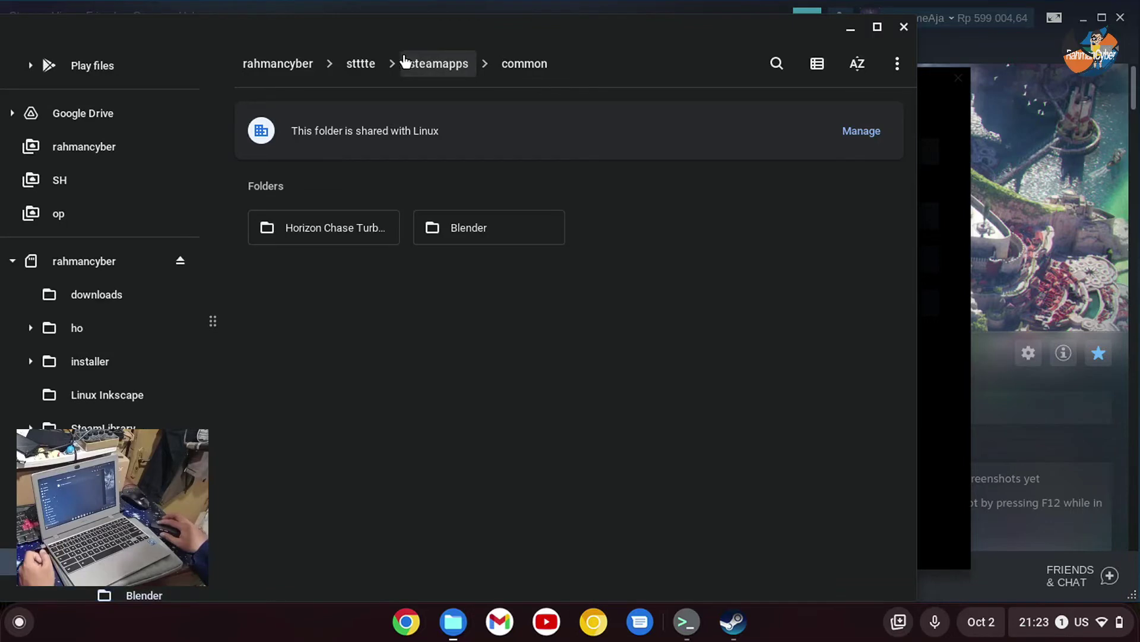
right_click(501, 228)
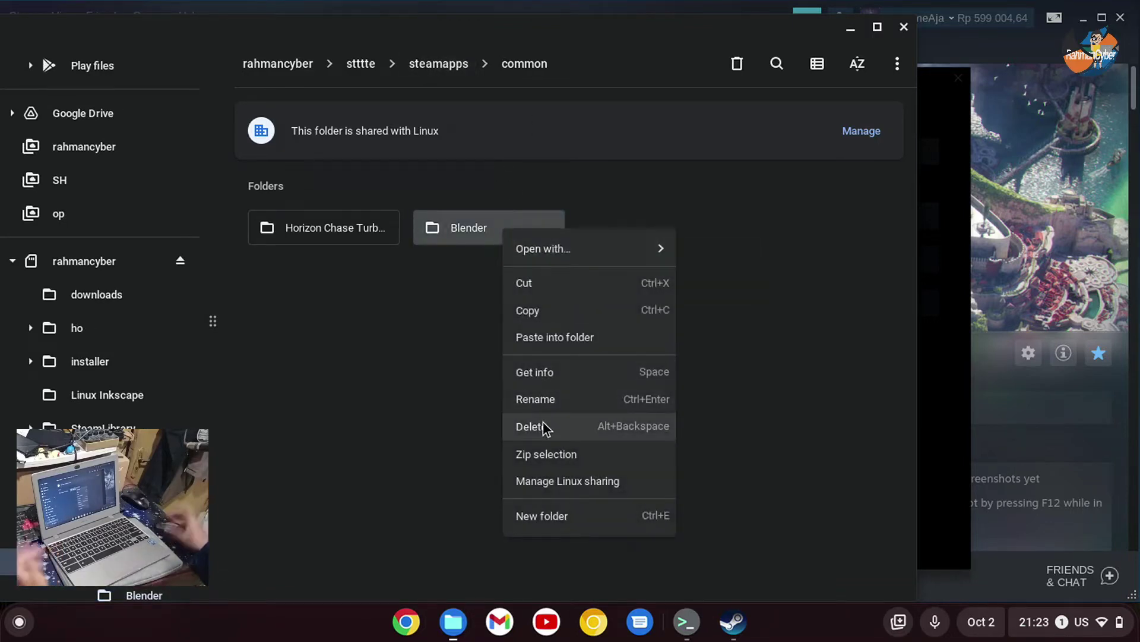
click(554, 431)
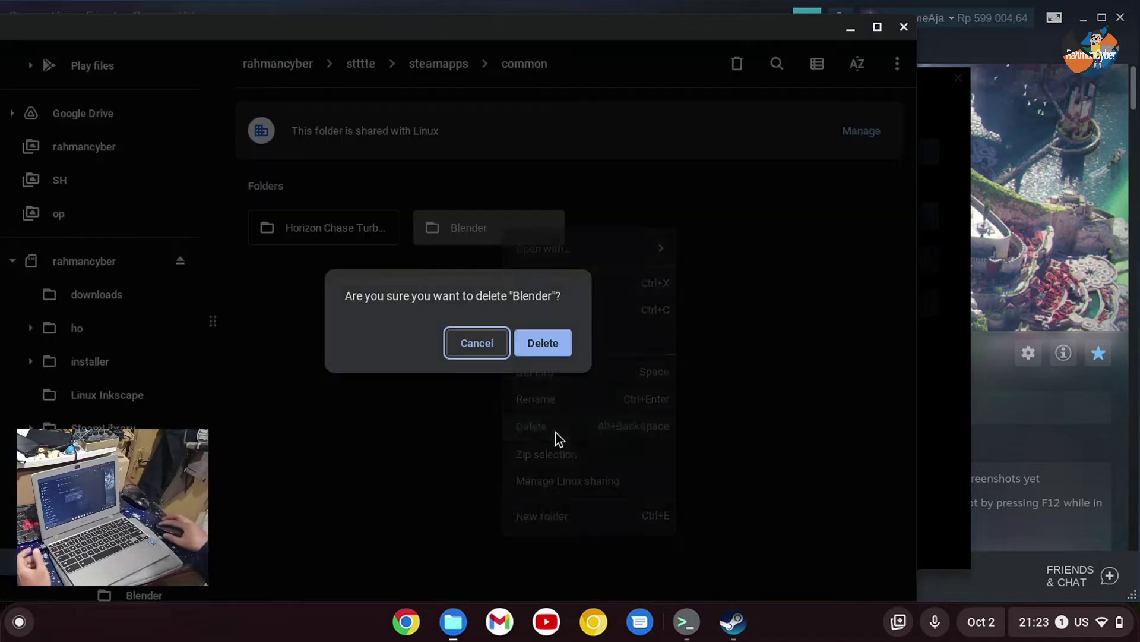
click(544, 354)
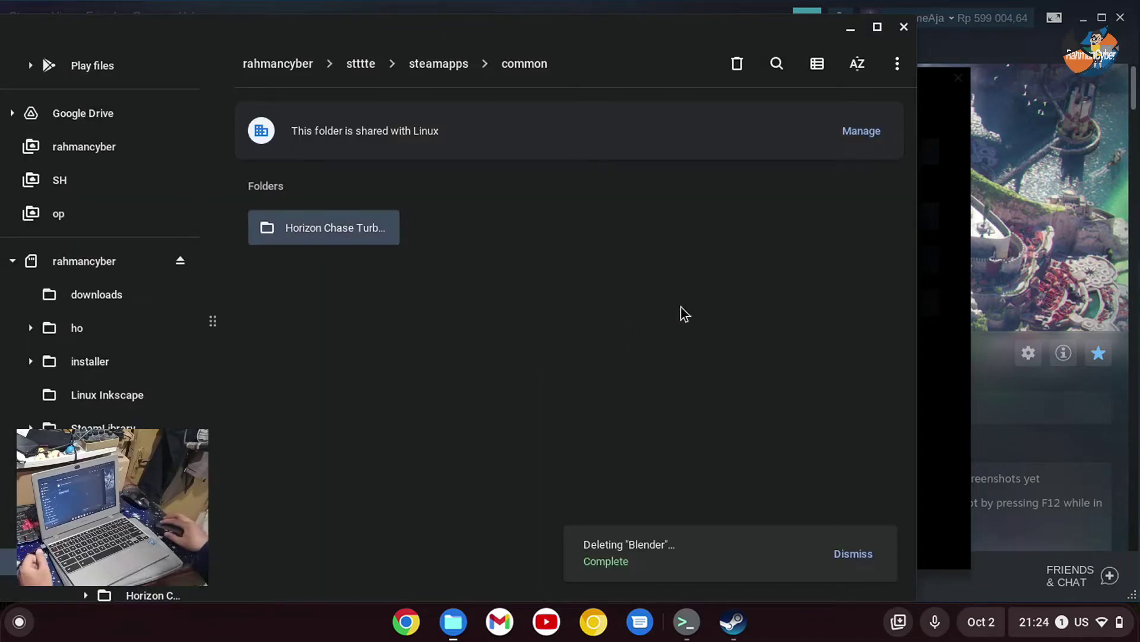
click(903, 28)
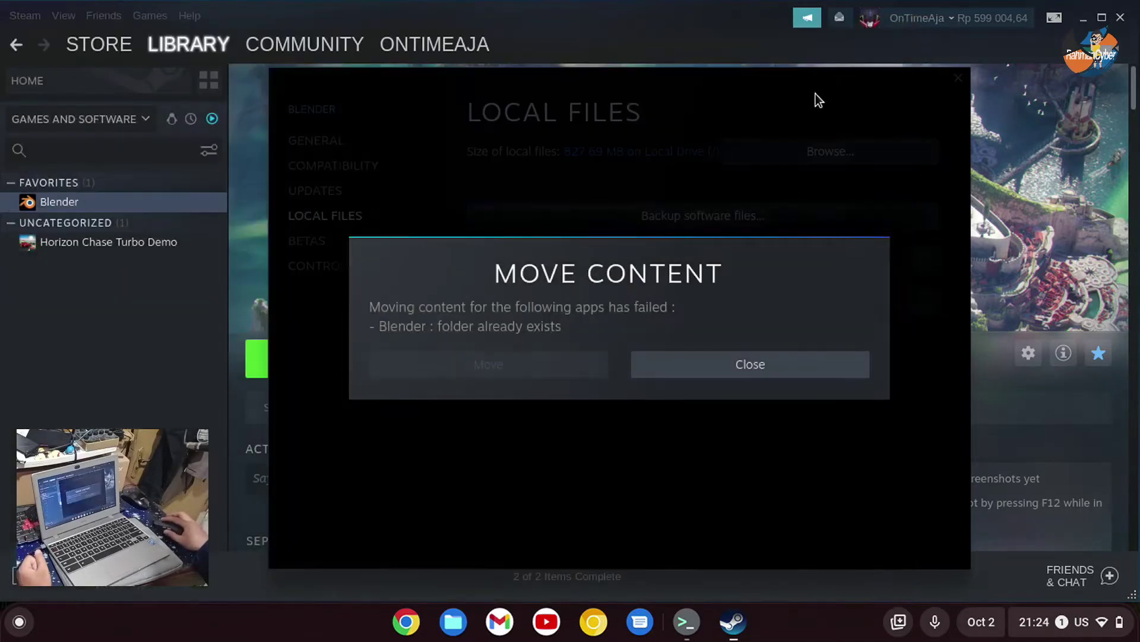
Step: Dismiss the earlier move dialog and move Blender's install folder to External Drive again
click(713, 368)
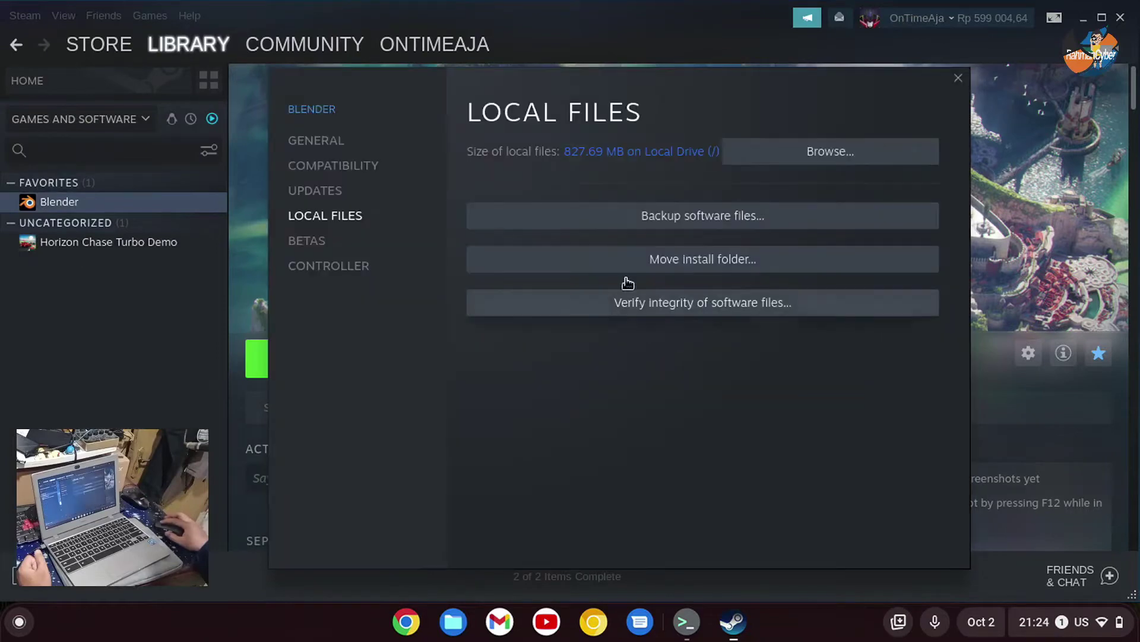
click(647, 268)
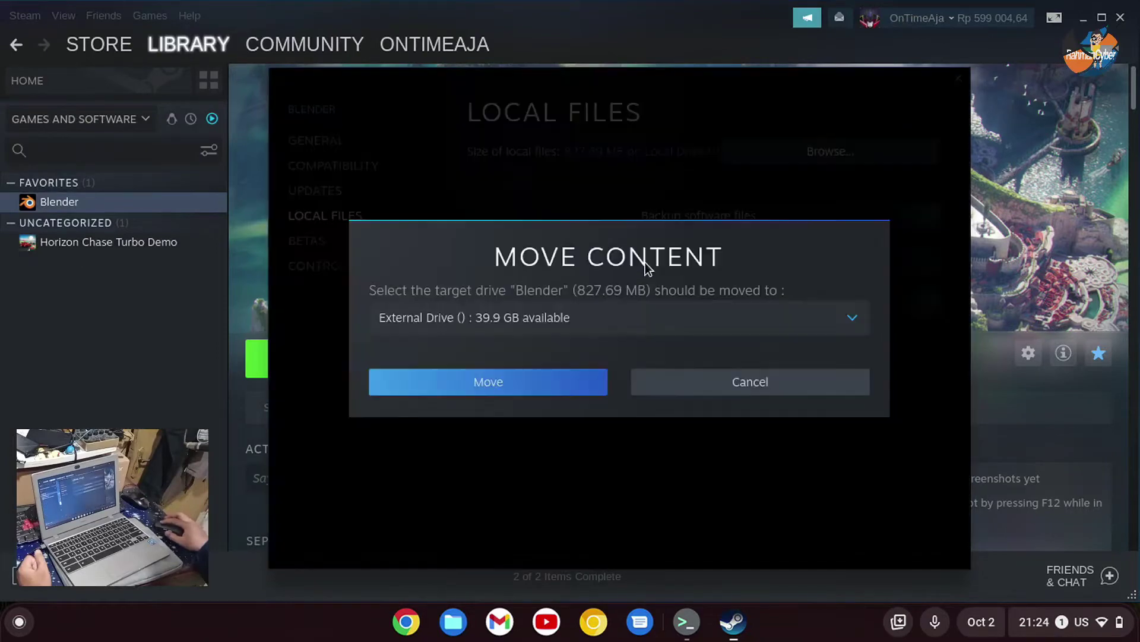
click(572, 381)
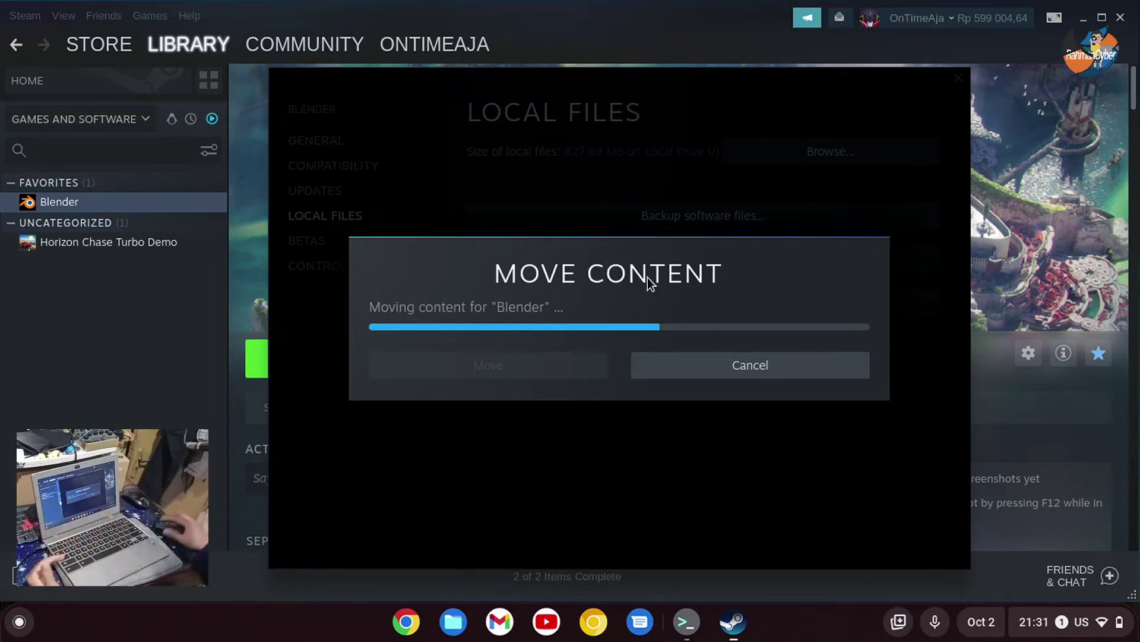
Step: Dismiss the Files notification about ejecting removable devices and close the quick settings
click(1093, 623)
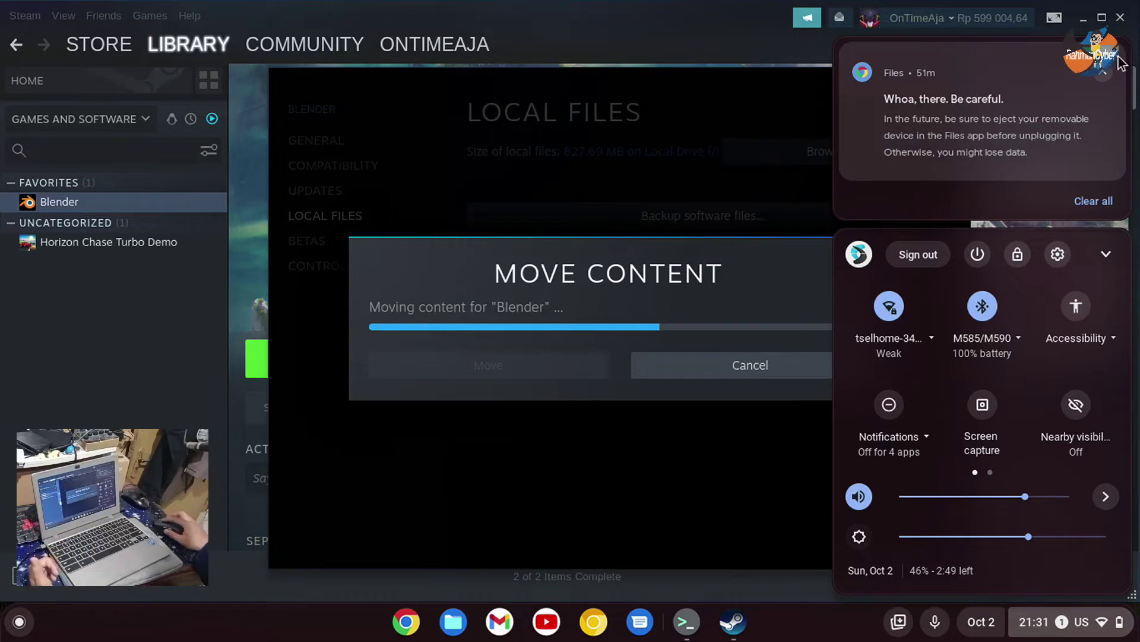
click(1105, 72)
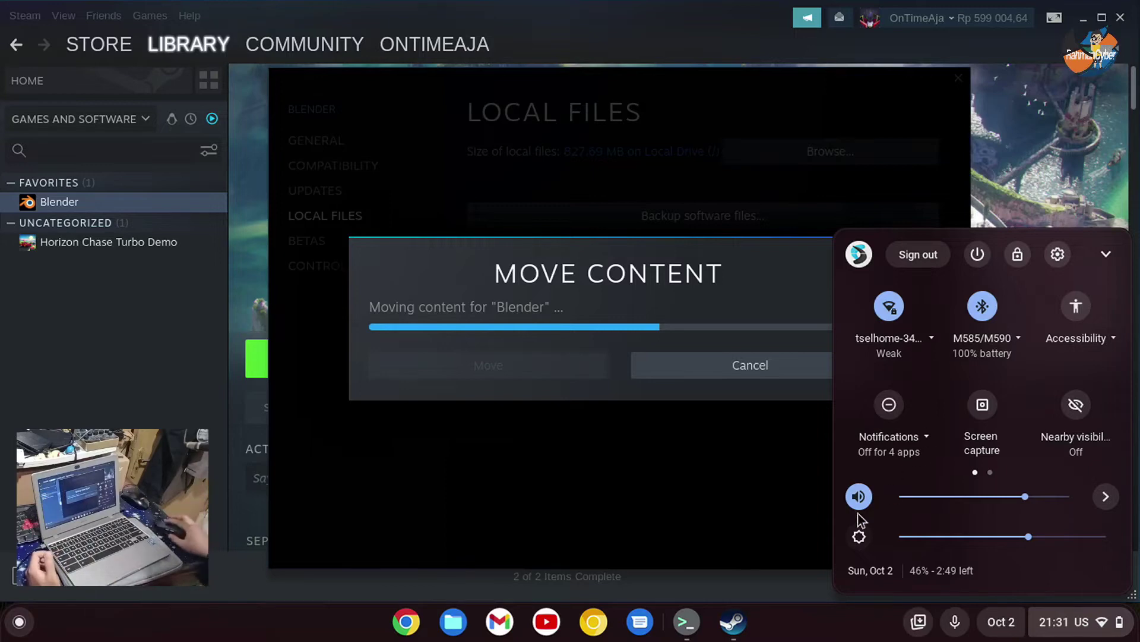
click(790, 639)
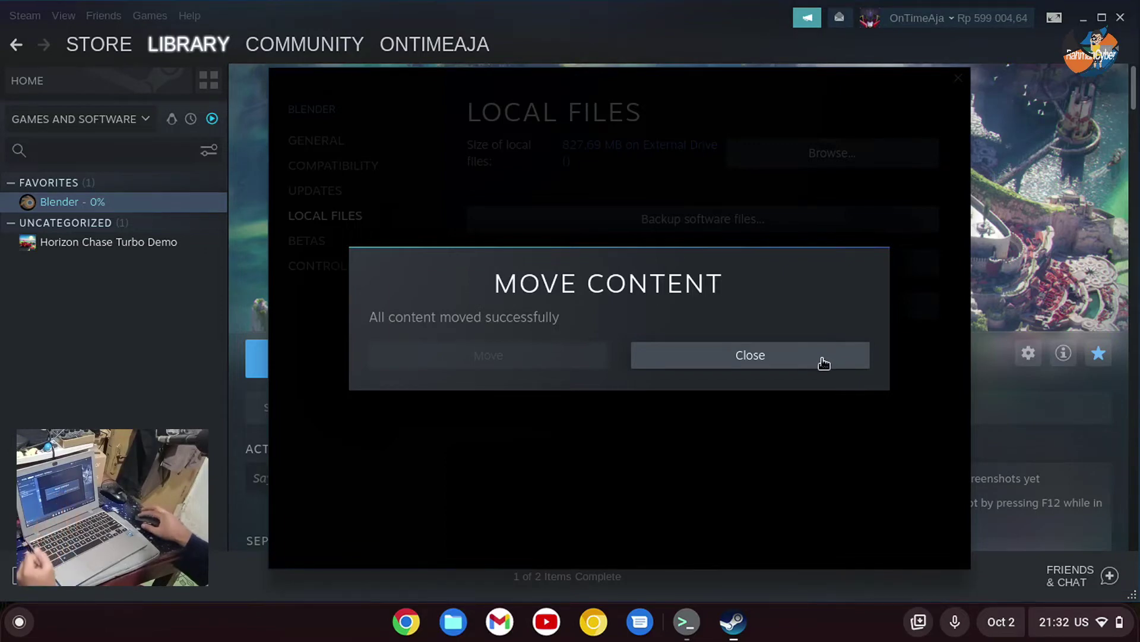
Step: Close the completed Move Content dialog and Blender's properties window
click(823, 363)
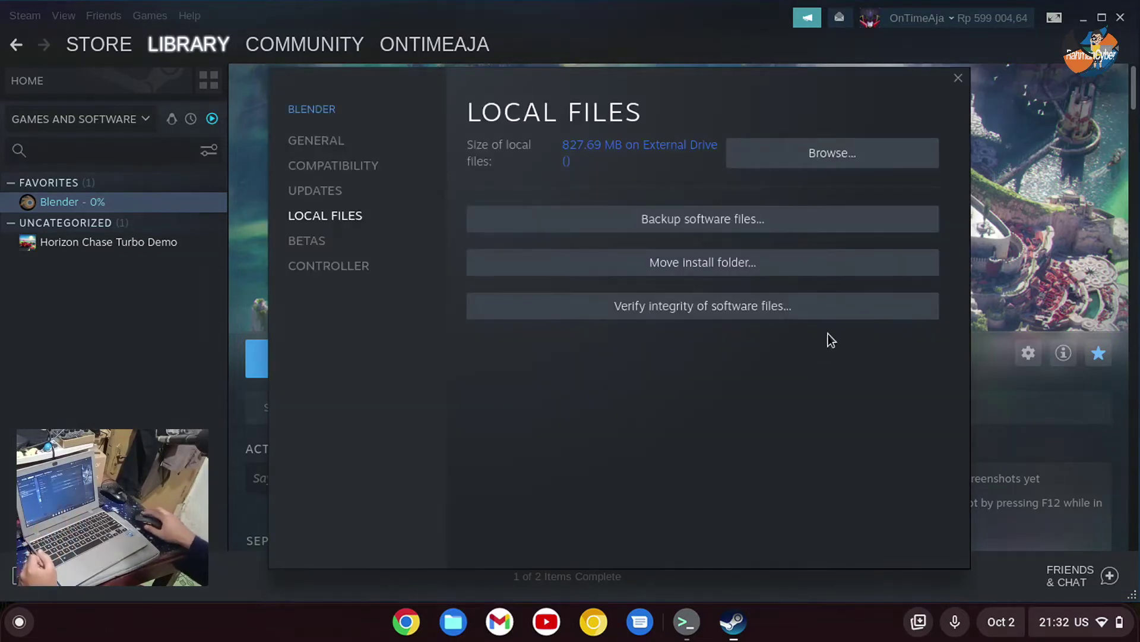
click(960, 81)
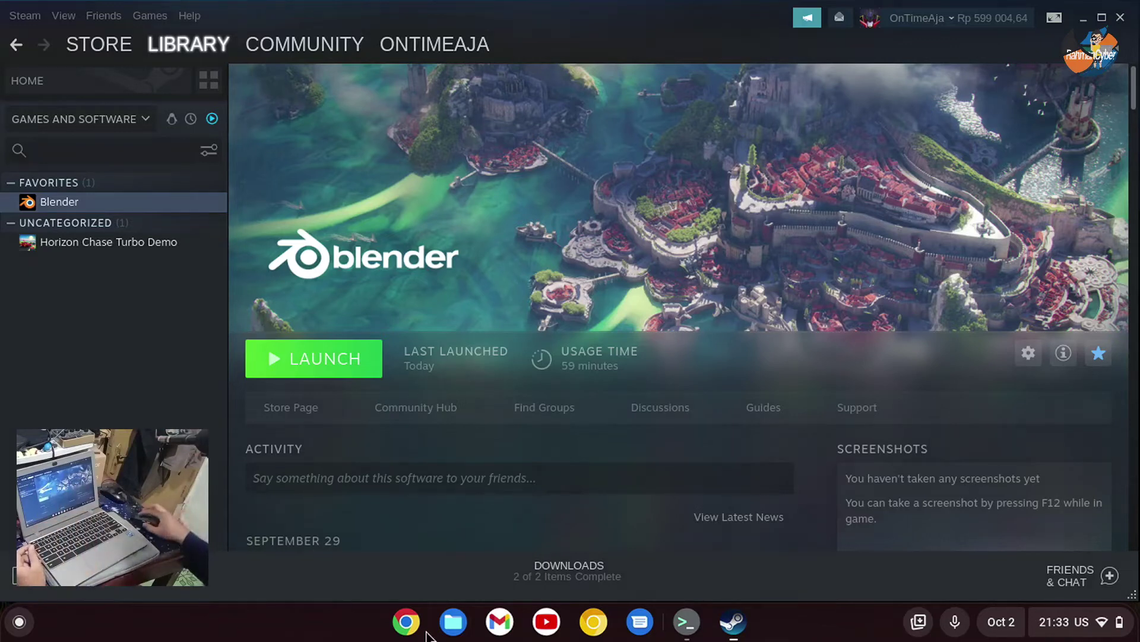
Step: Check how much space is available in Linux files in the Files app, and close the app
click(449, 631)
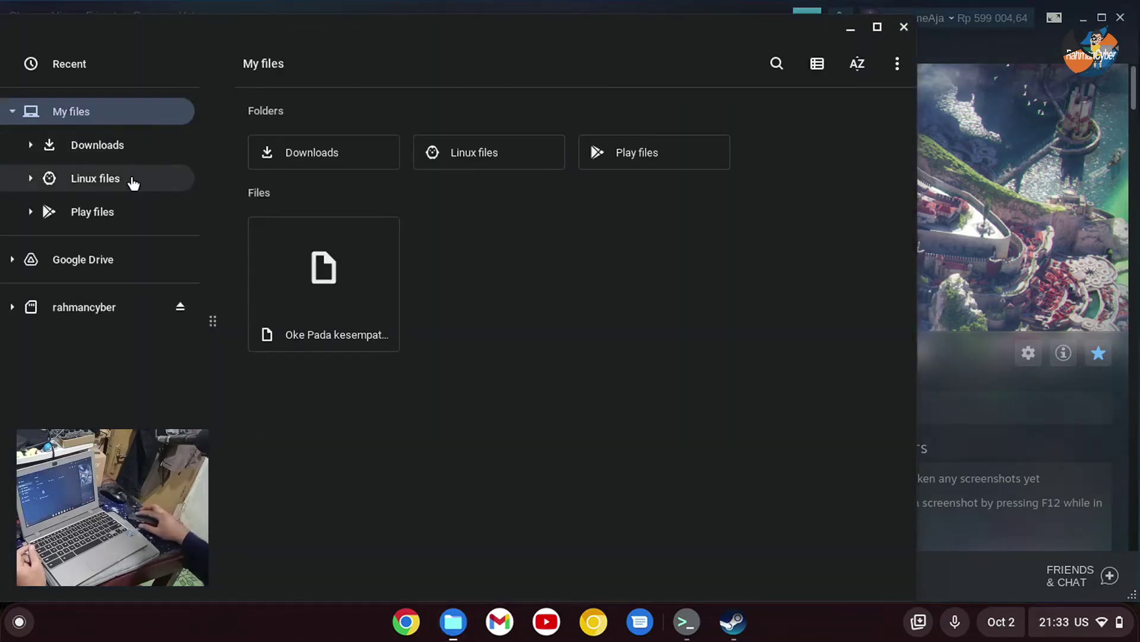
click(133, 182)
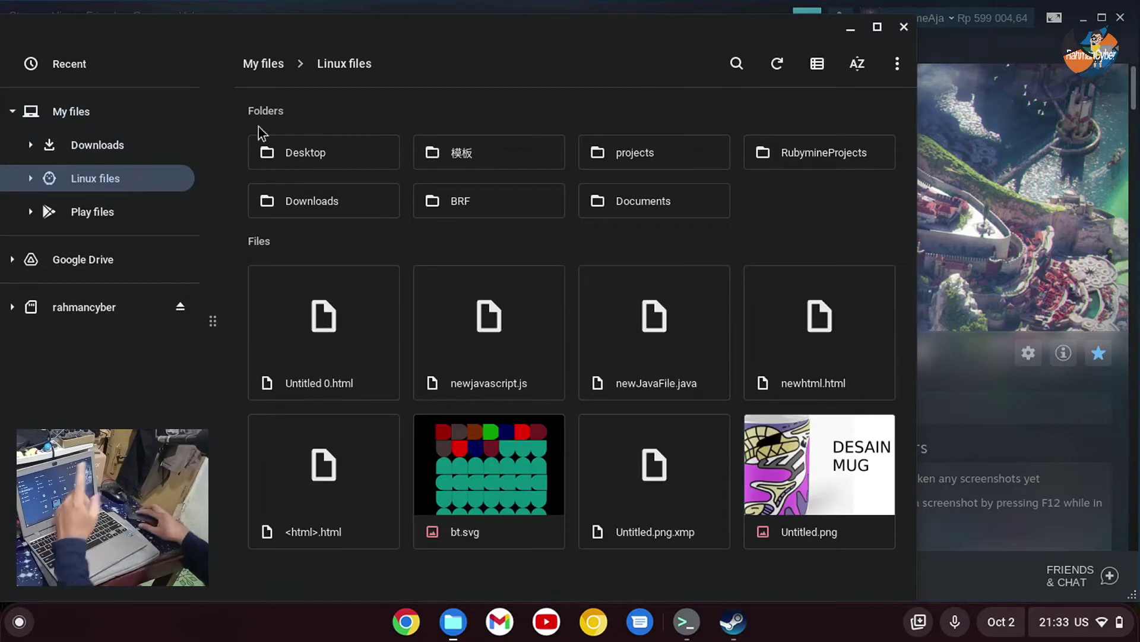
click(897, 64)
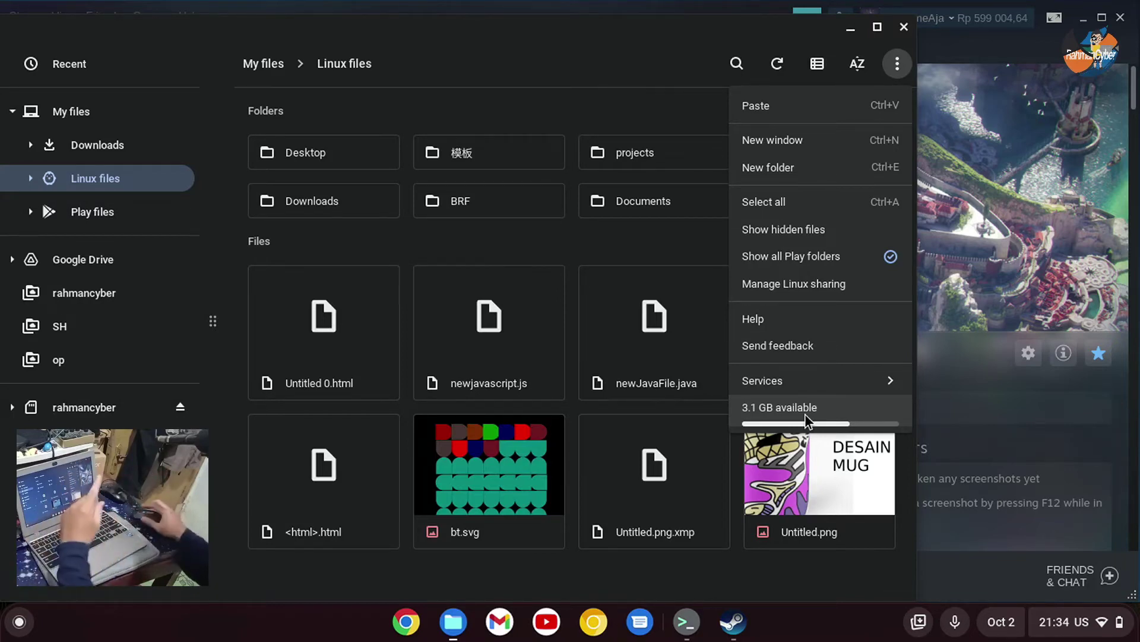
click(594, 50)
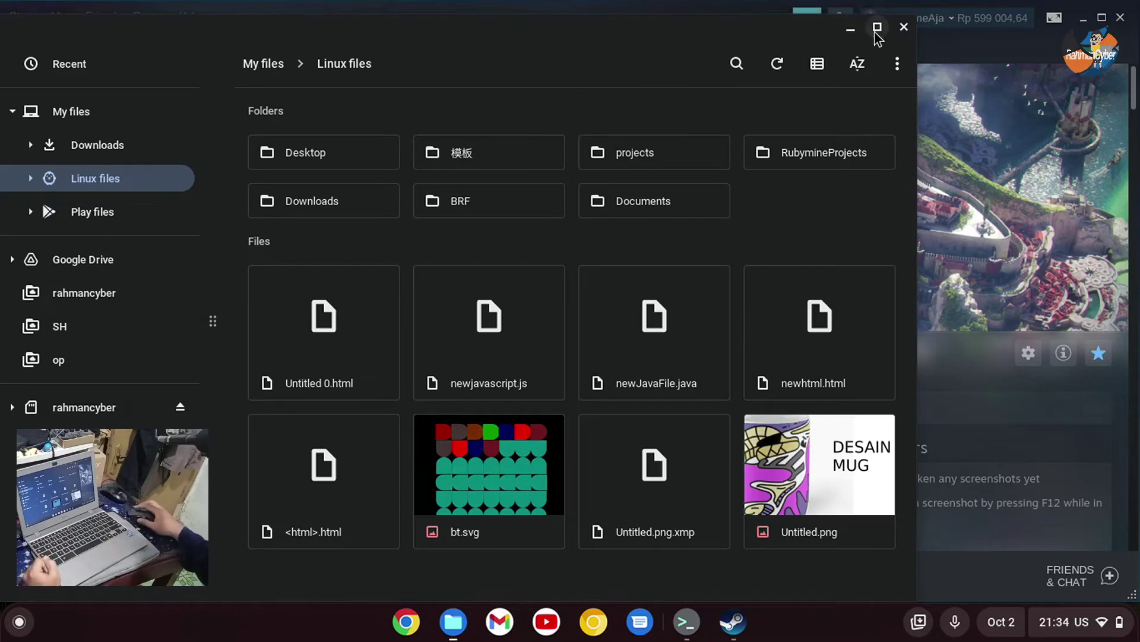
drag(792, 27, 838, 41)
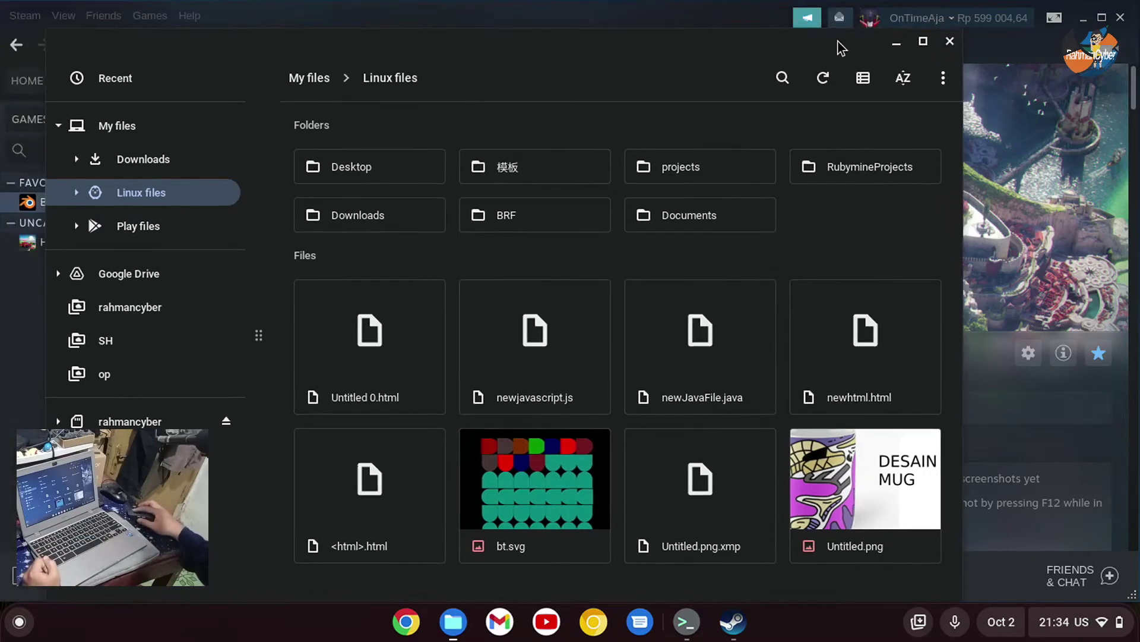
click(943, 103)
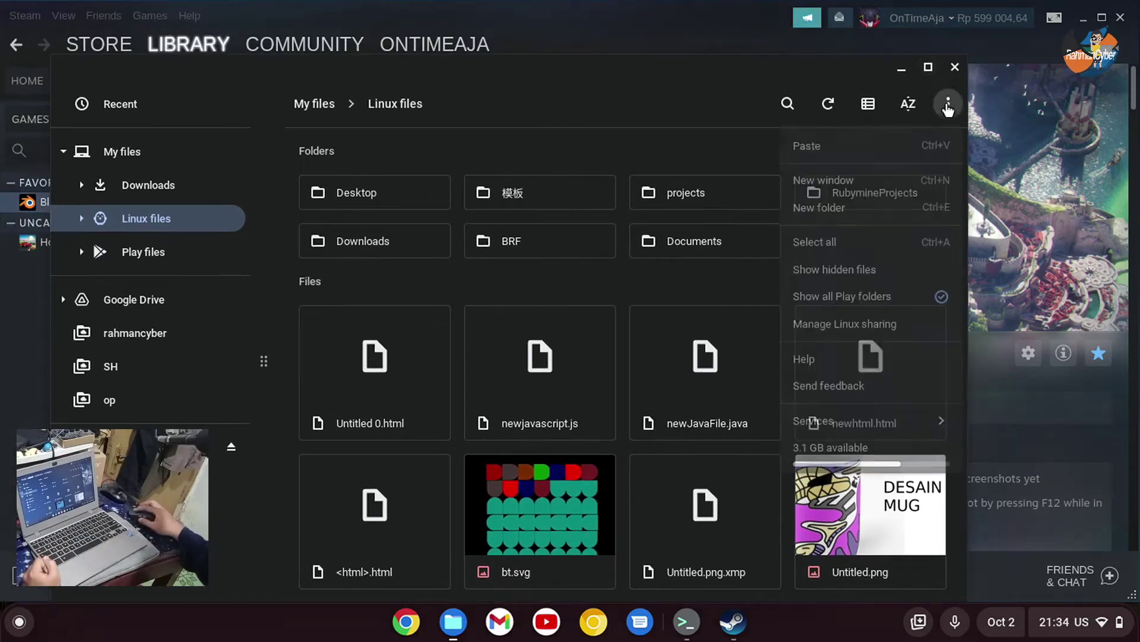
click(957, 64)
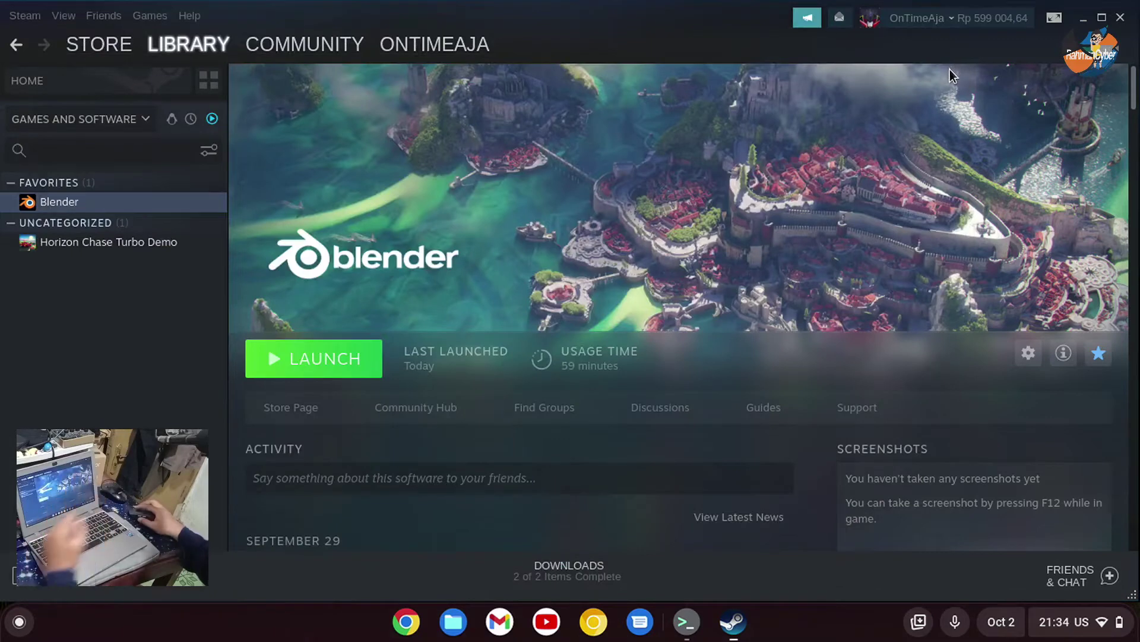
Step: Try to launch Blender from its library page, dismiss the error dialog and close the Steam window
click(322, 363)
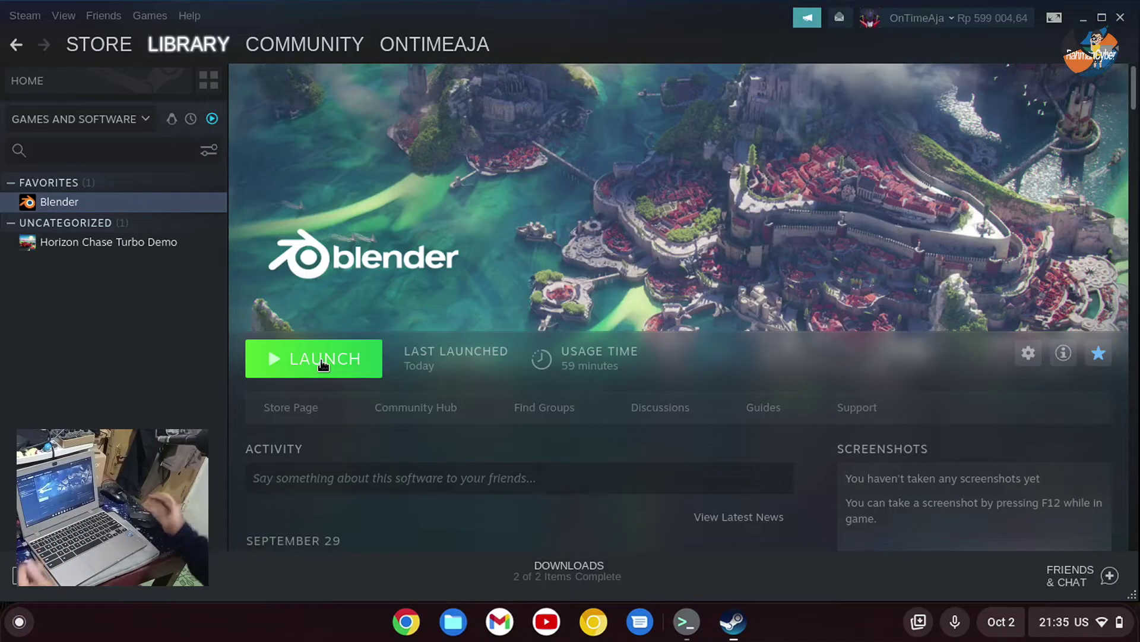
click(324, 357)
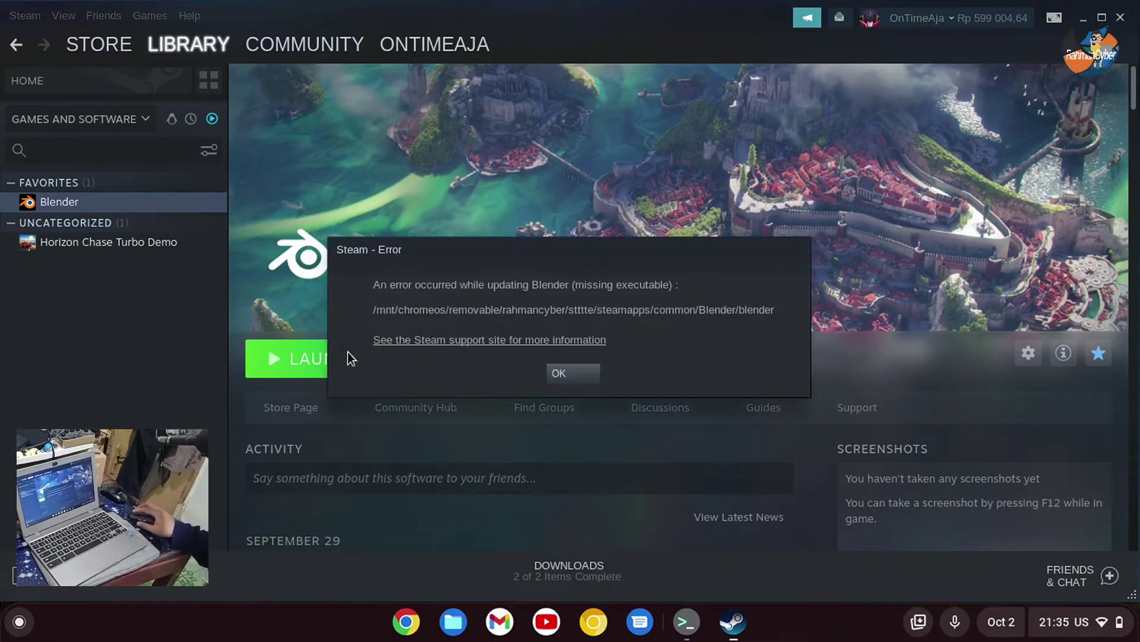
click(561, 373)
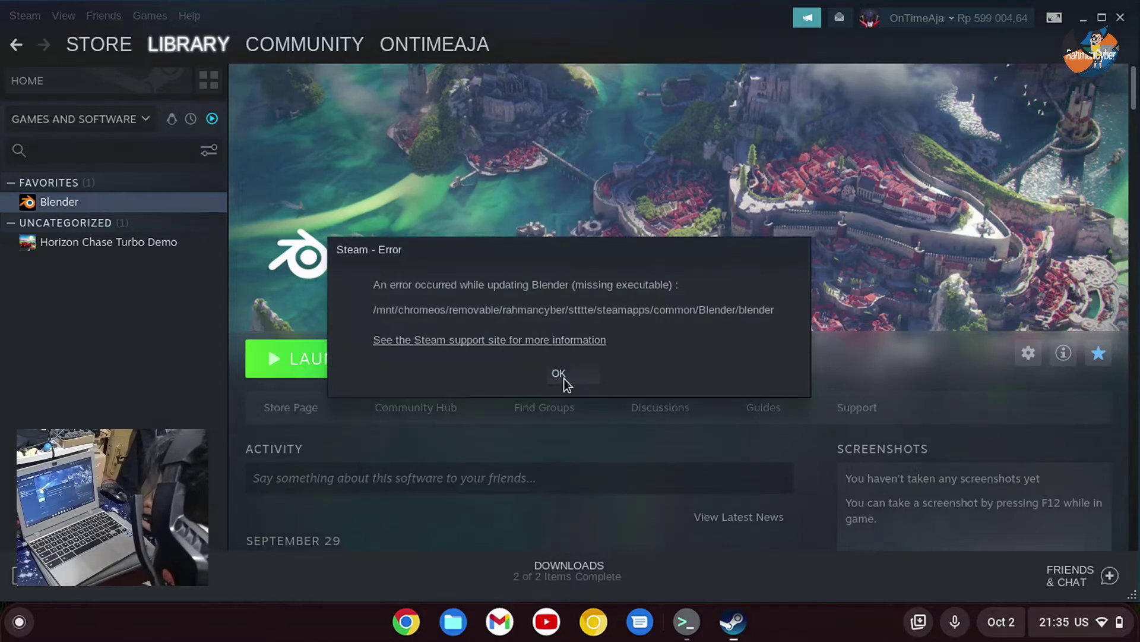
click(564, 379)
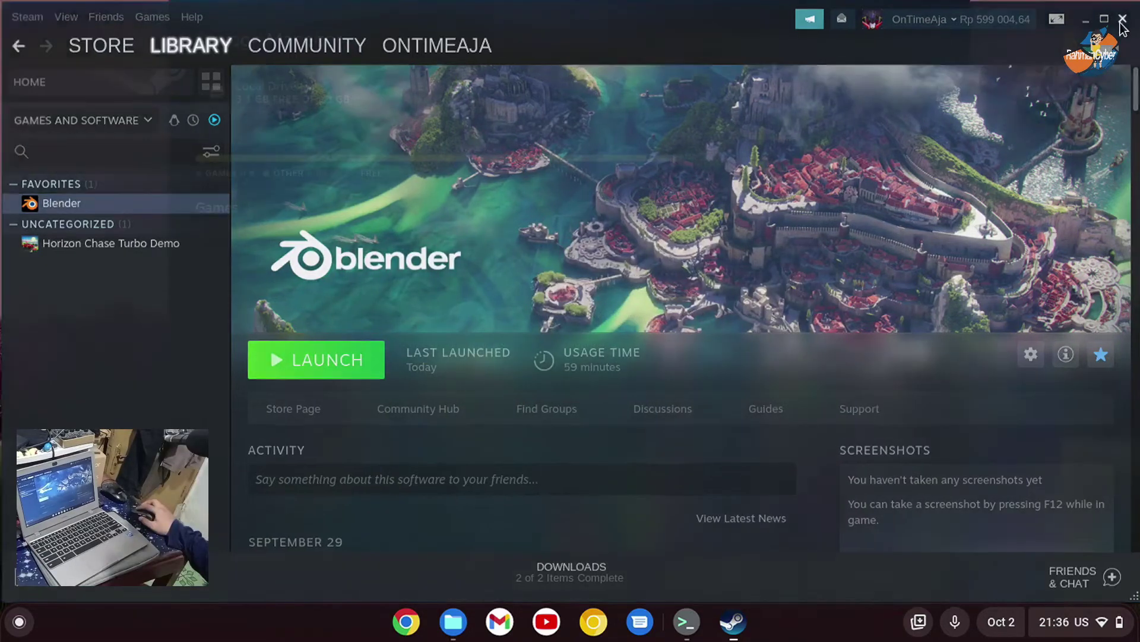
click(1120, 20)
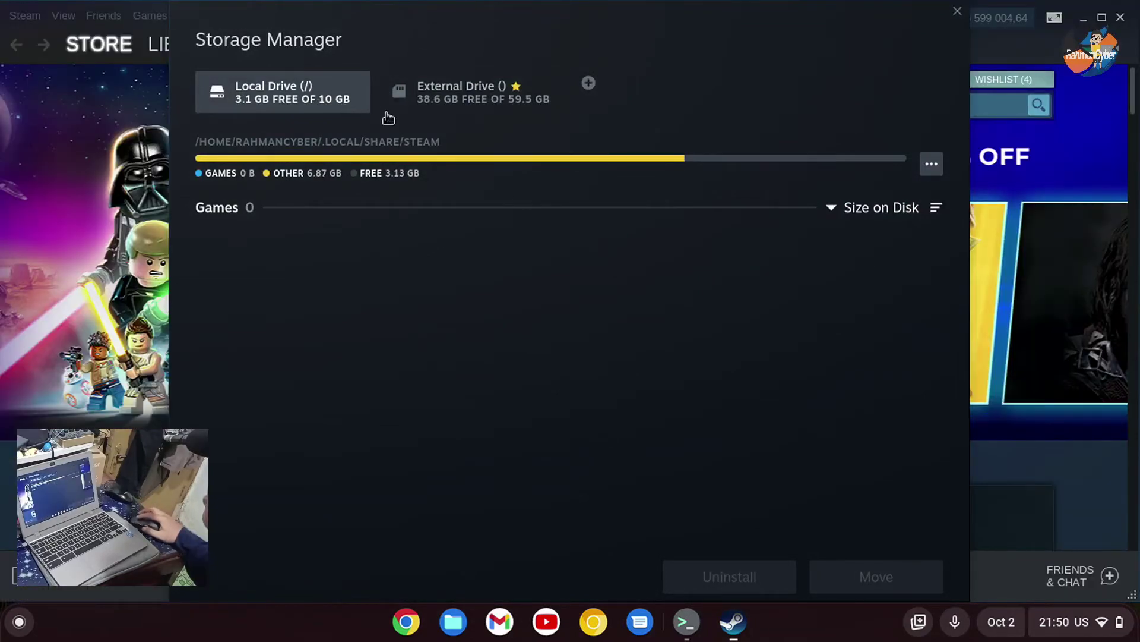
Step: Make Local Drive the default library in the Storage Manager, and close the manager and the settings
click(931, 165)
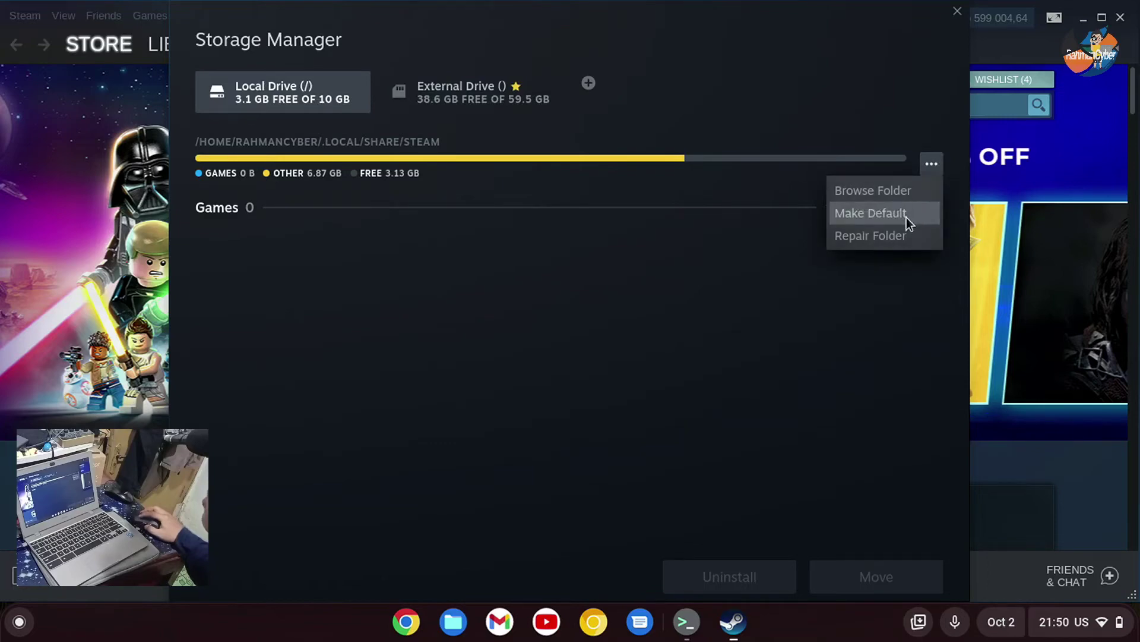
click(907, 217)
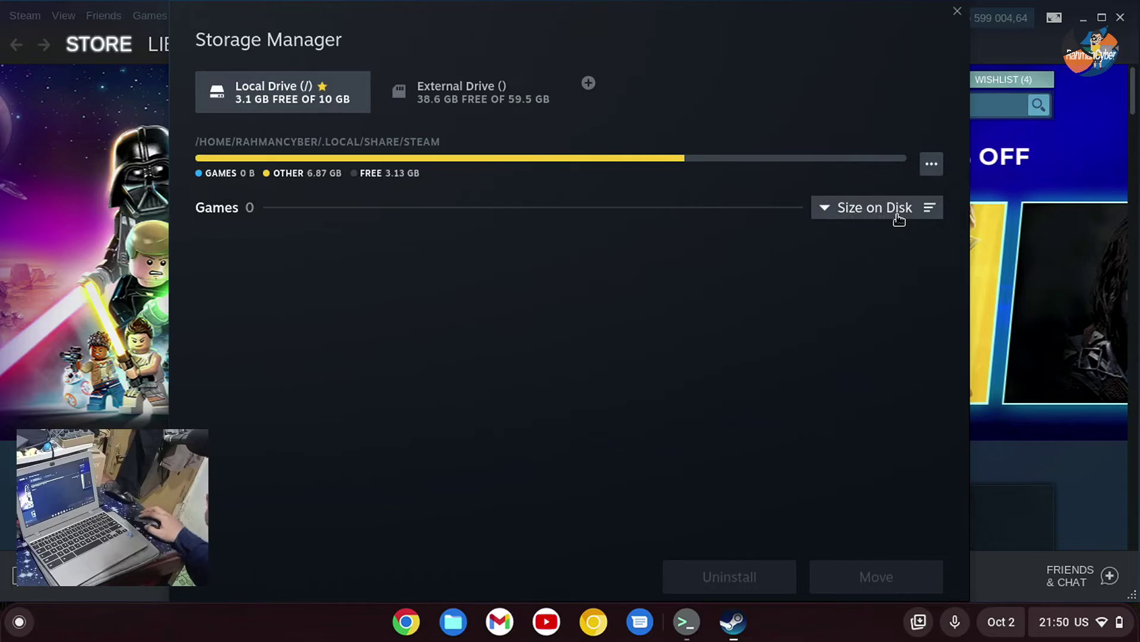
click(956, 15)
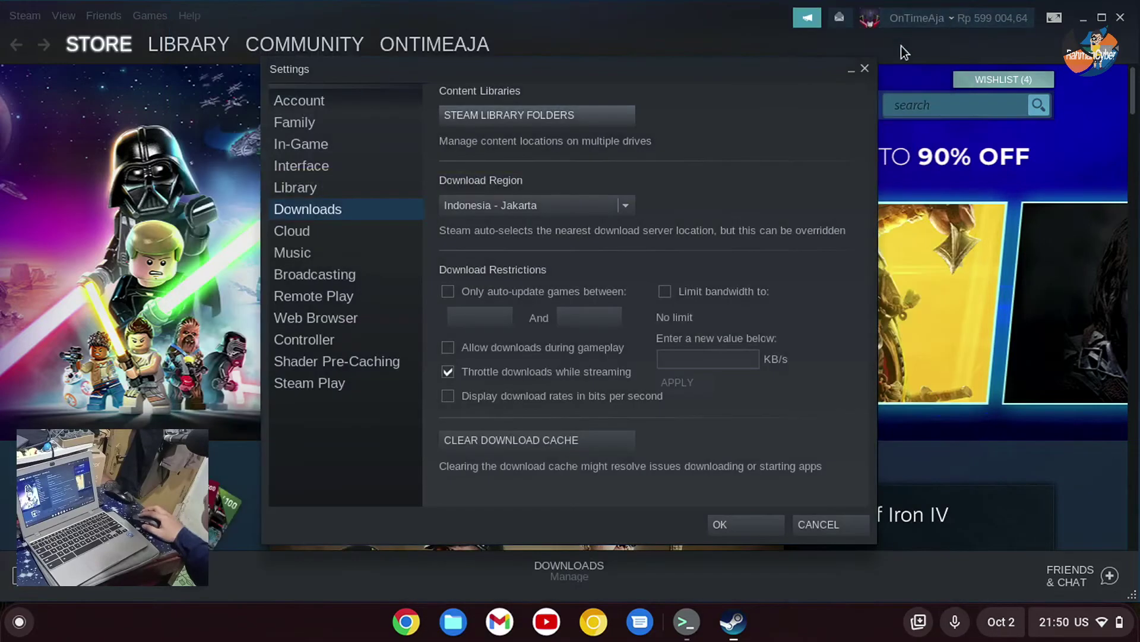
click(864, 71)
Step: Launch Horizon Chase Turbo Demo from the library home, raise the system volume and continue past the title screen
mouse_move(177, 50)
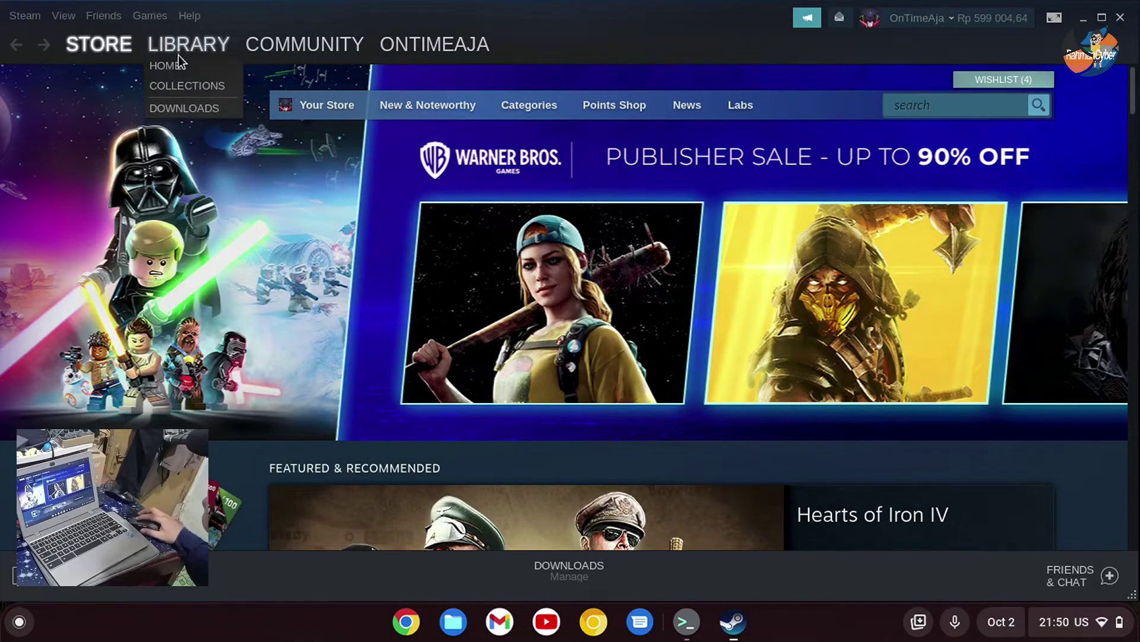
click(183, 69)
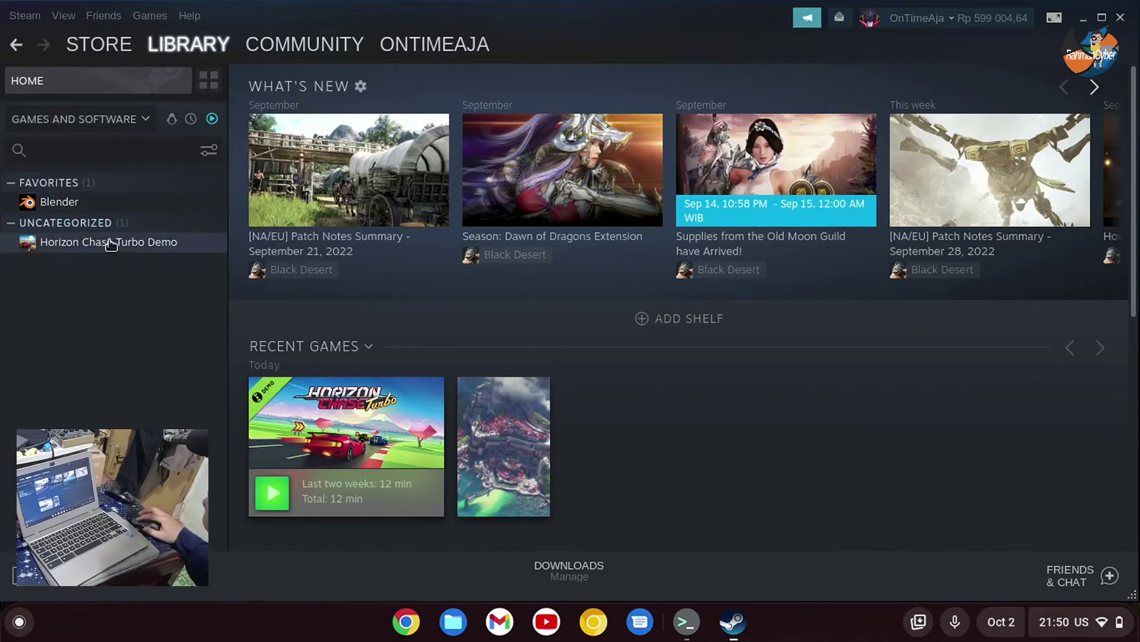
click(111, 243)
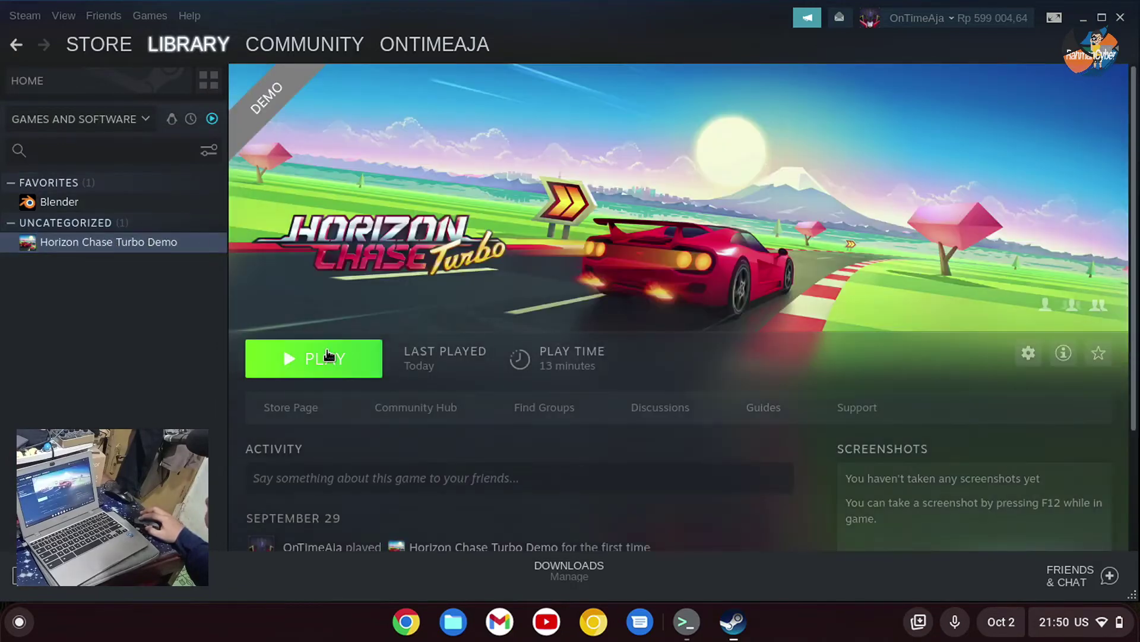
click(328, 355)
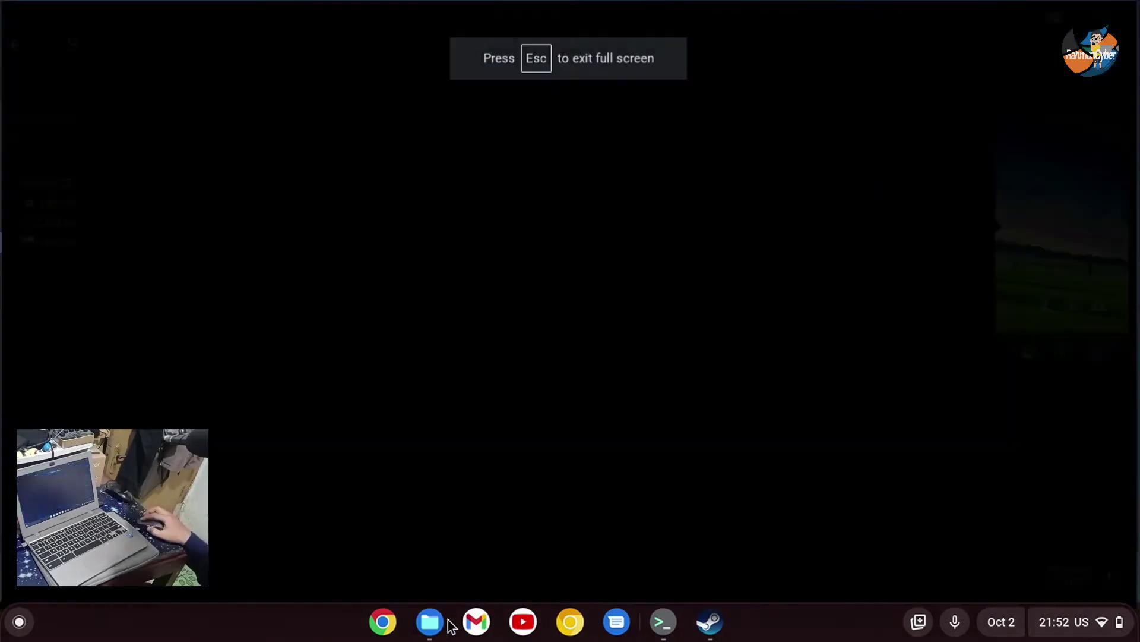
key(XF86AudioRaiseVolume)
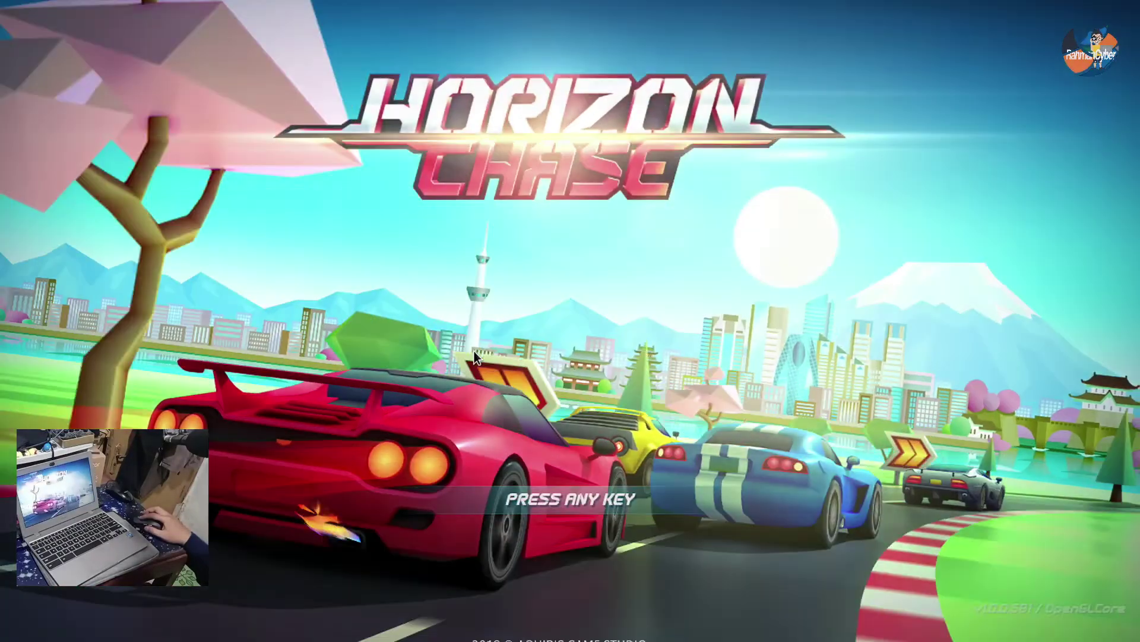
click(475, 353)
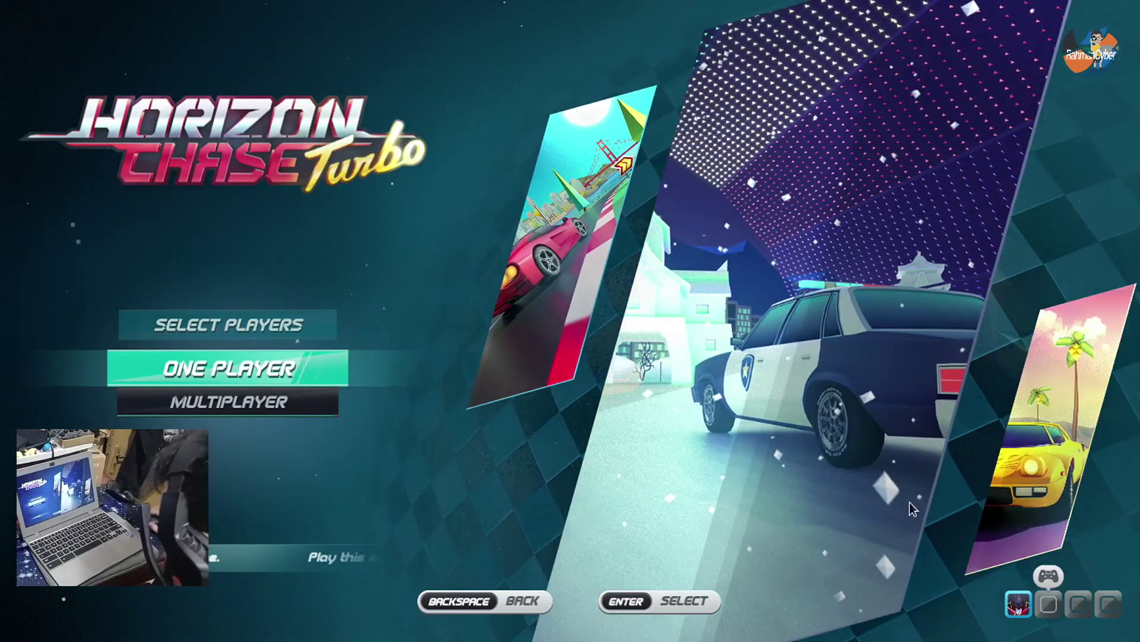
Step: Return from the player selection to the game's main menu and open the options
key(Escape)
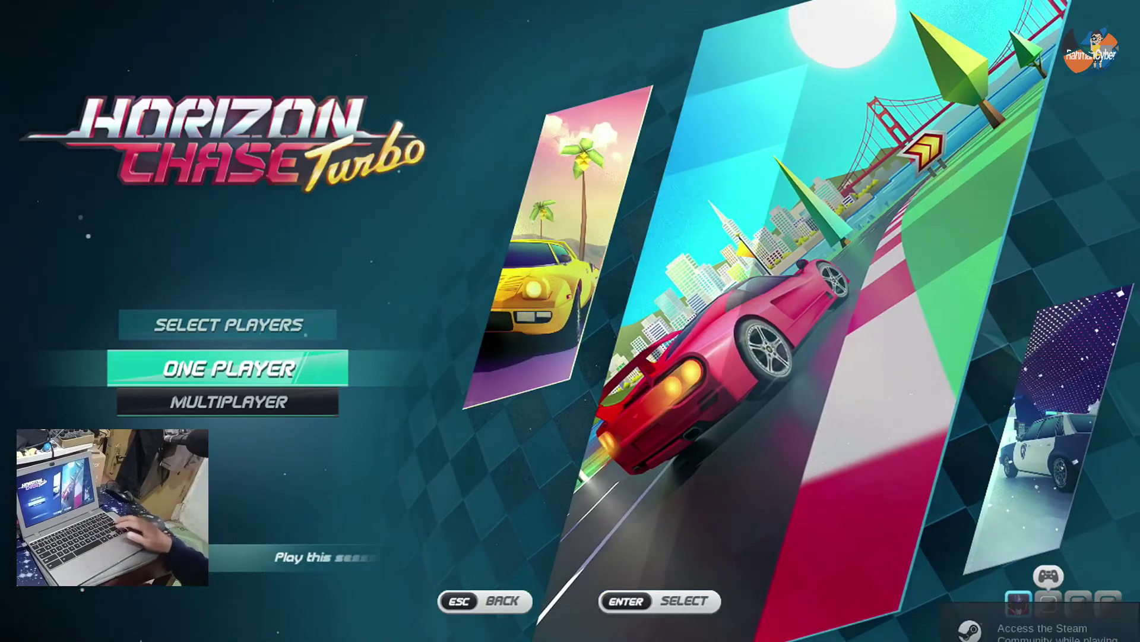
key(Down)
key(Down)
key(Down)
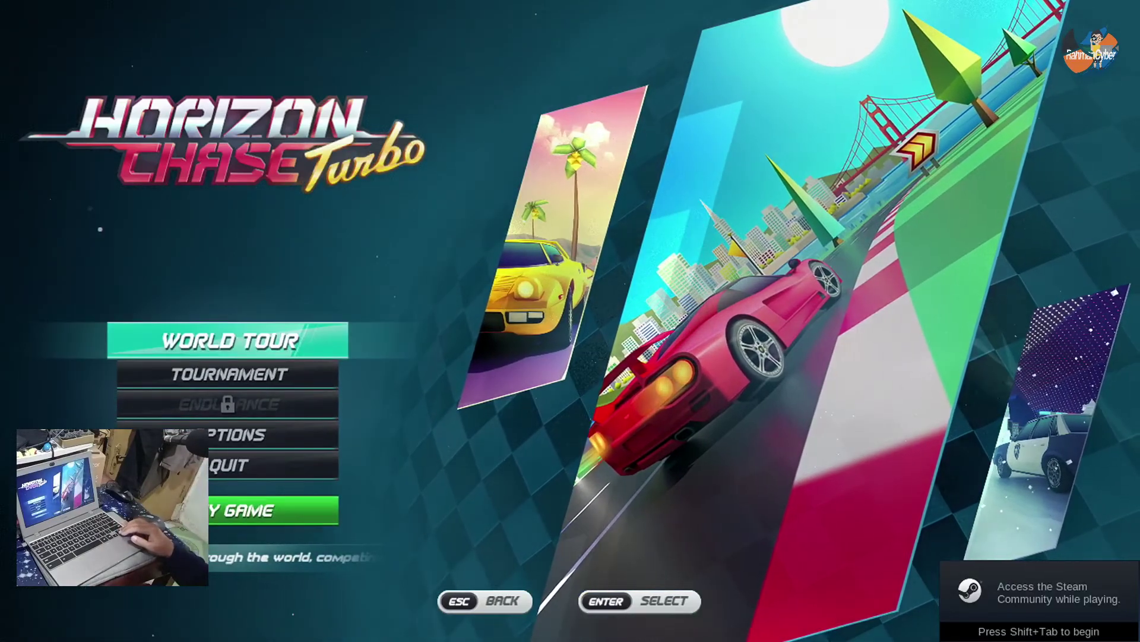
key(Down)
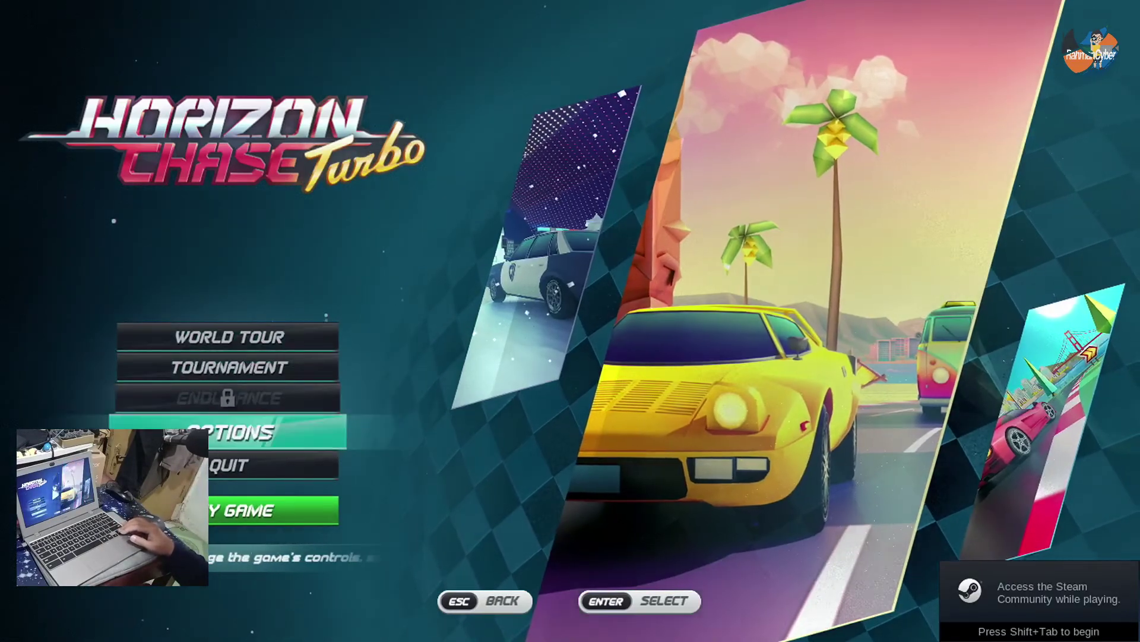
key(Return)
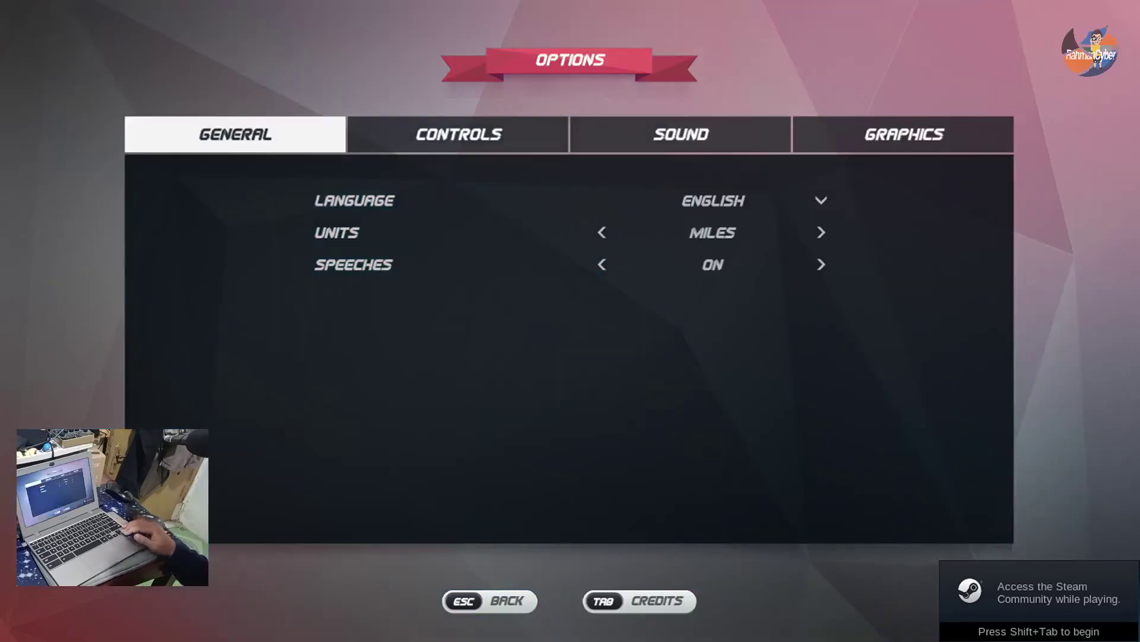
Step: Turn the game's music volume all the way down in the sound options, and return to the main menu
key(Right)
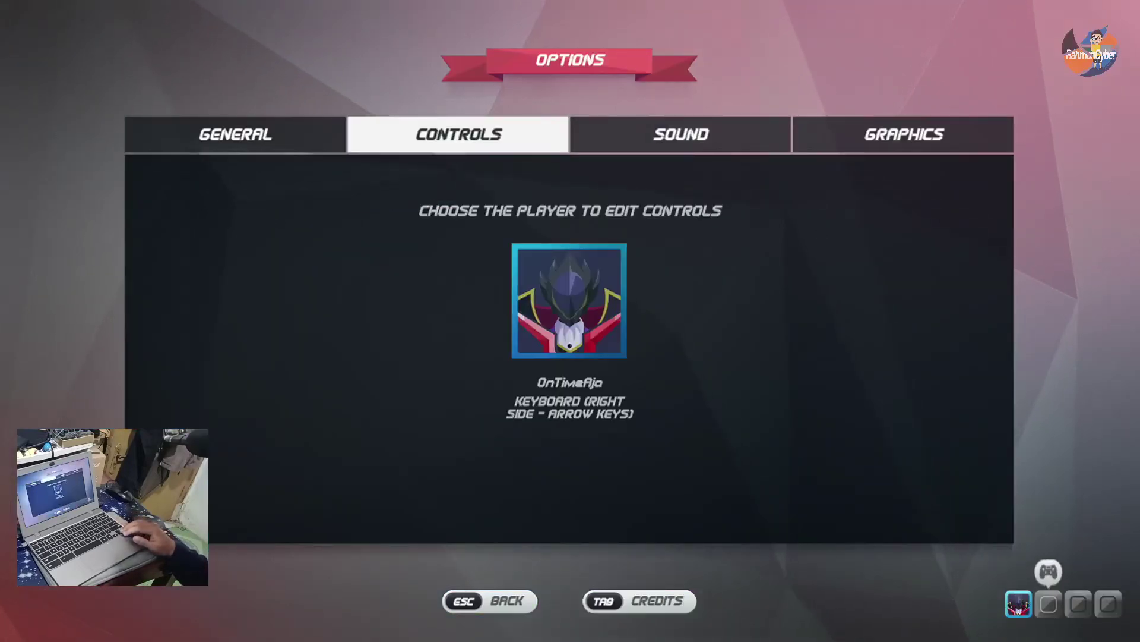
key(Right)
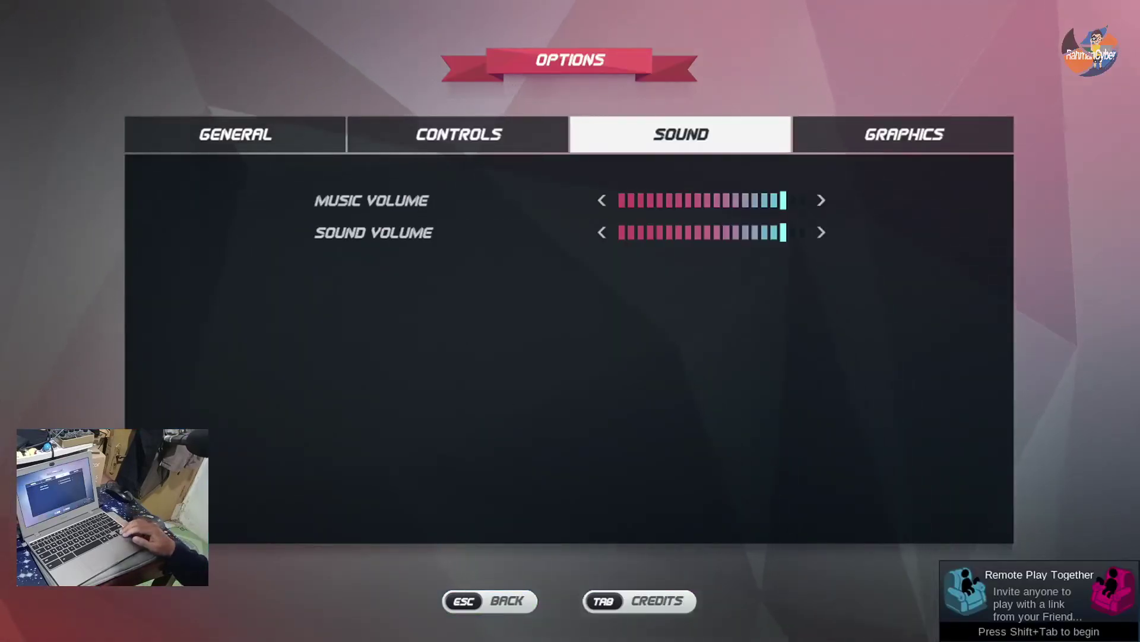
key(Down)
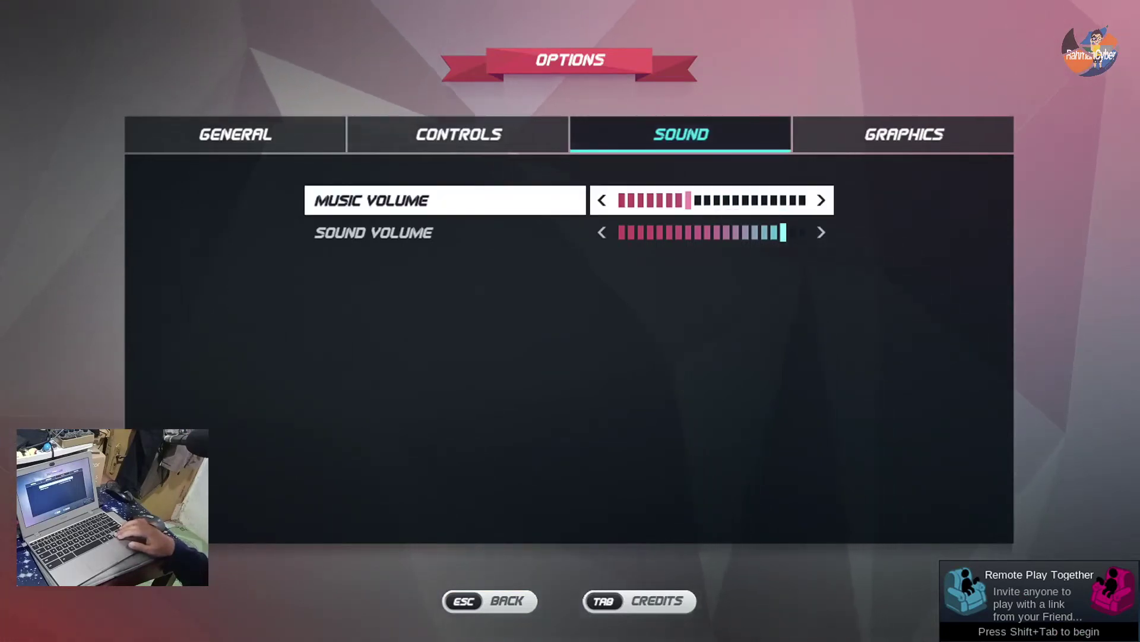
key(Left)
key(Left)
key(Left)
key(Left)
key(Left)
key(Left)
key(Left)
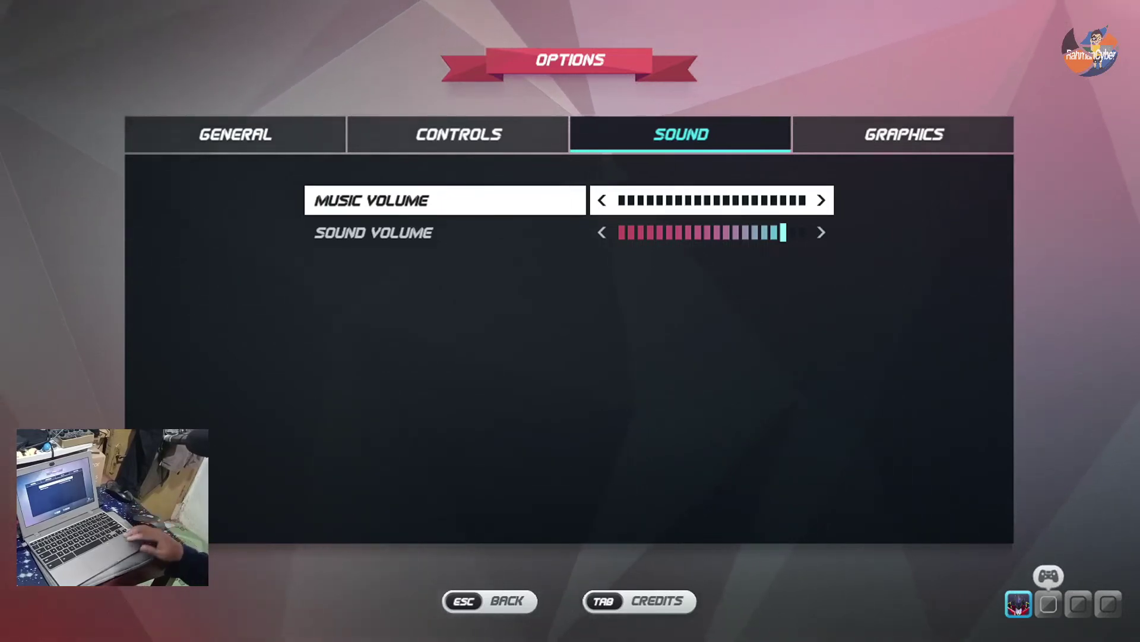
key(Escape)
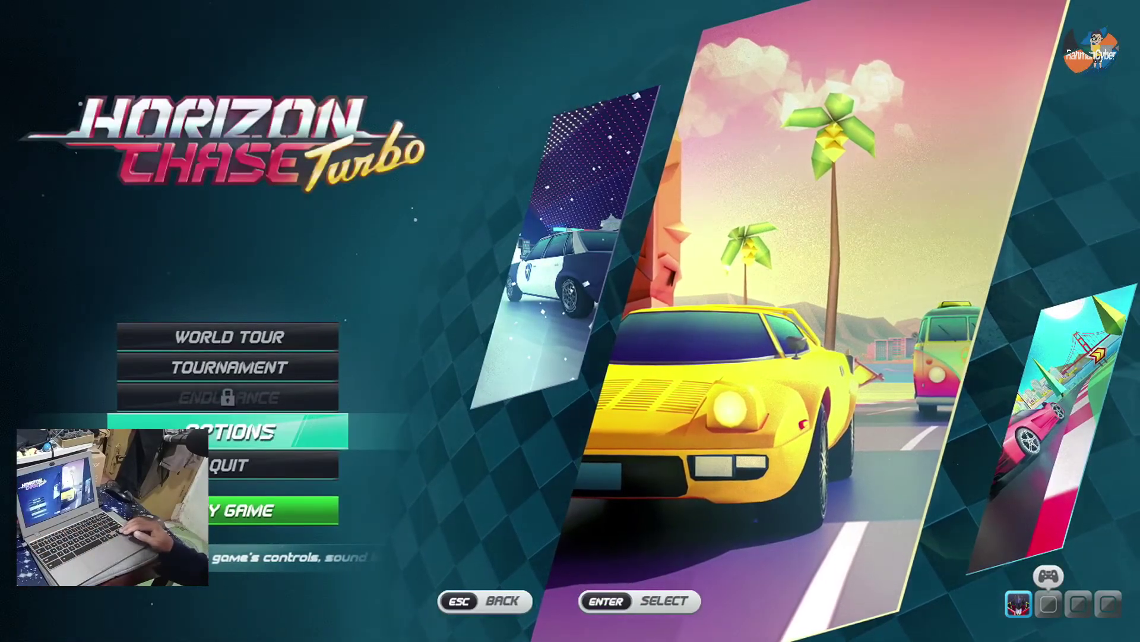
Step: Start a World Tour race in California on San Francisco's Grass Hills track with the Cruiser car
key(Up)
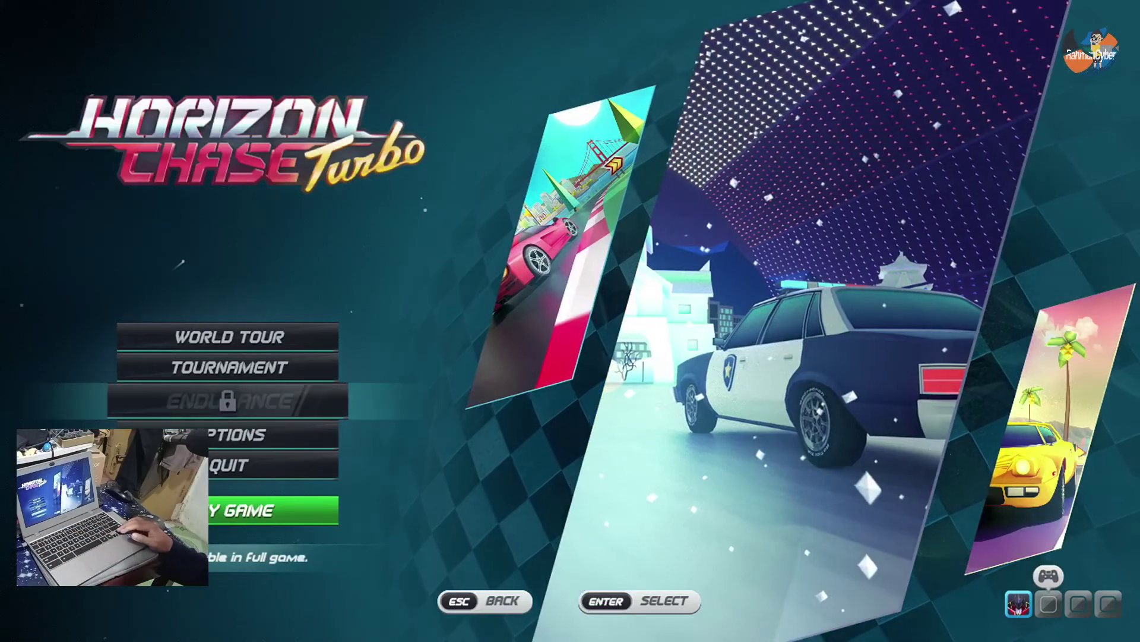
key(Up)
key(Up)
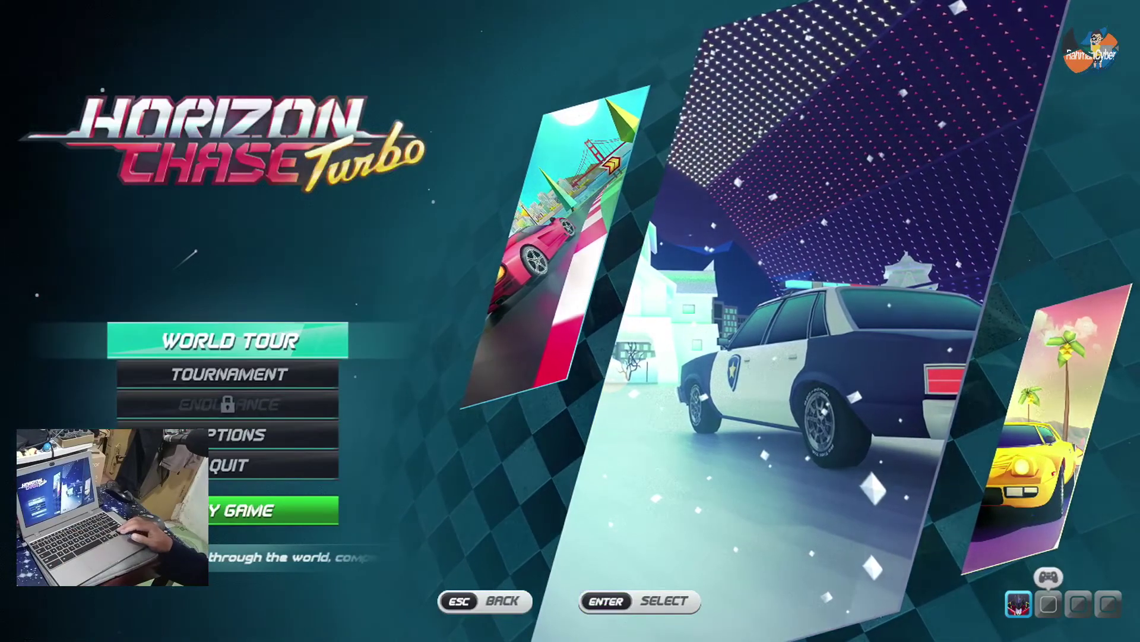
key(Return)
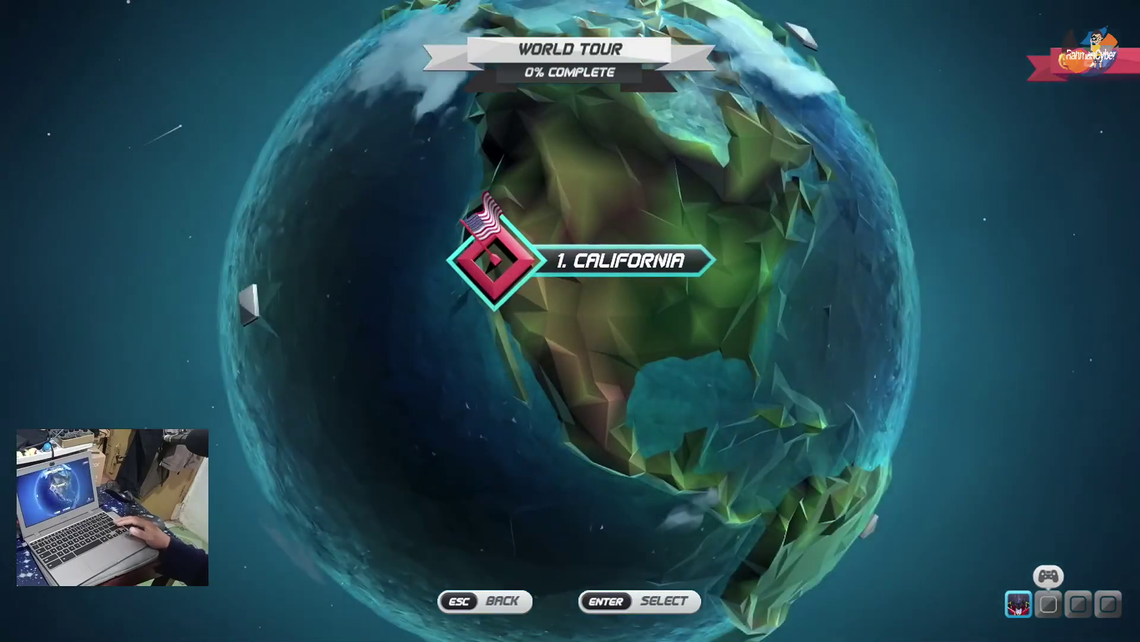
key(Return)
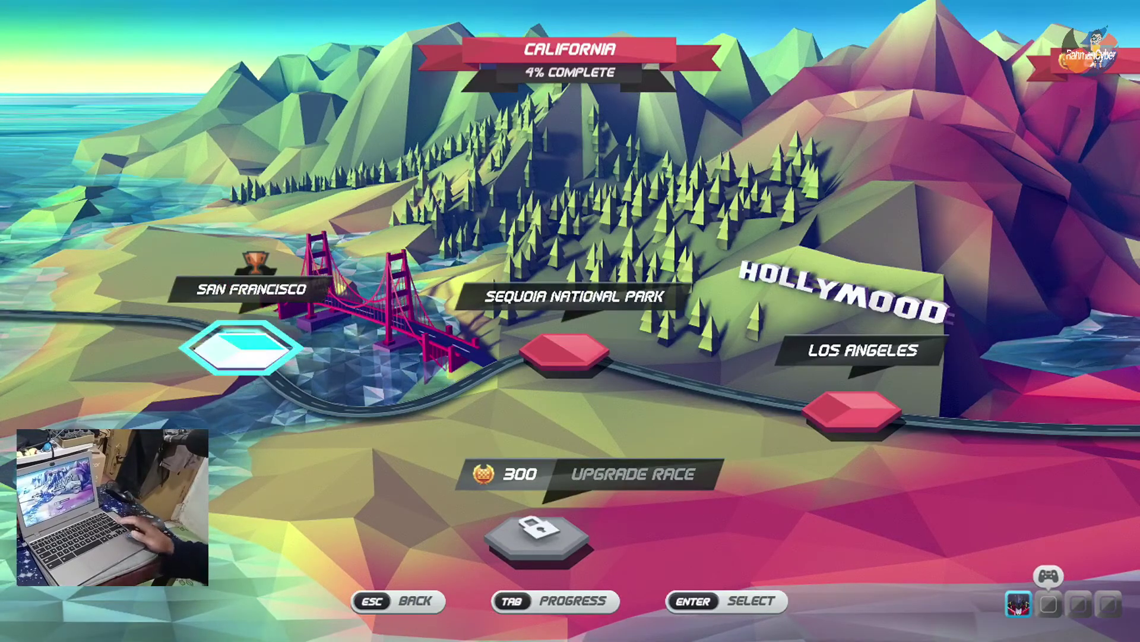
key(Return)
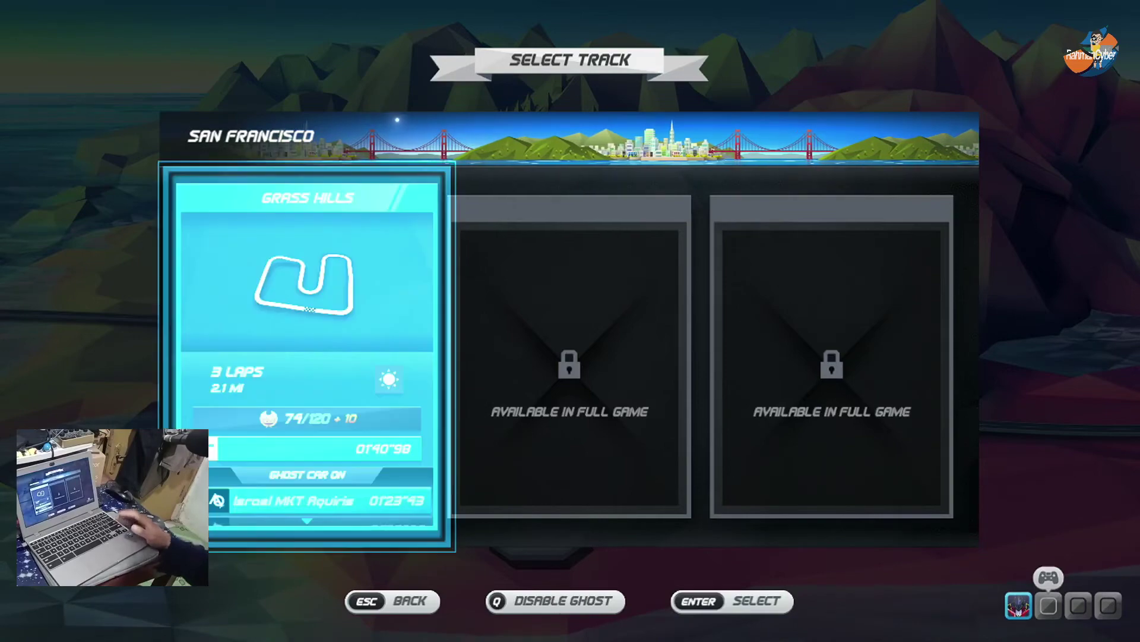
key(Escape)
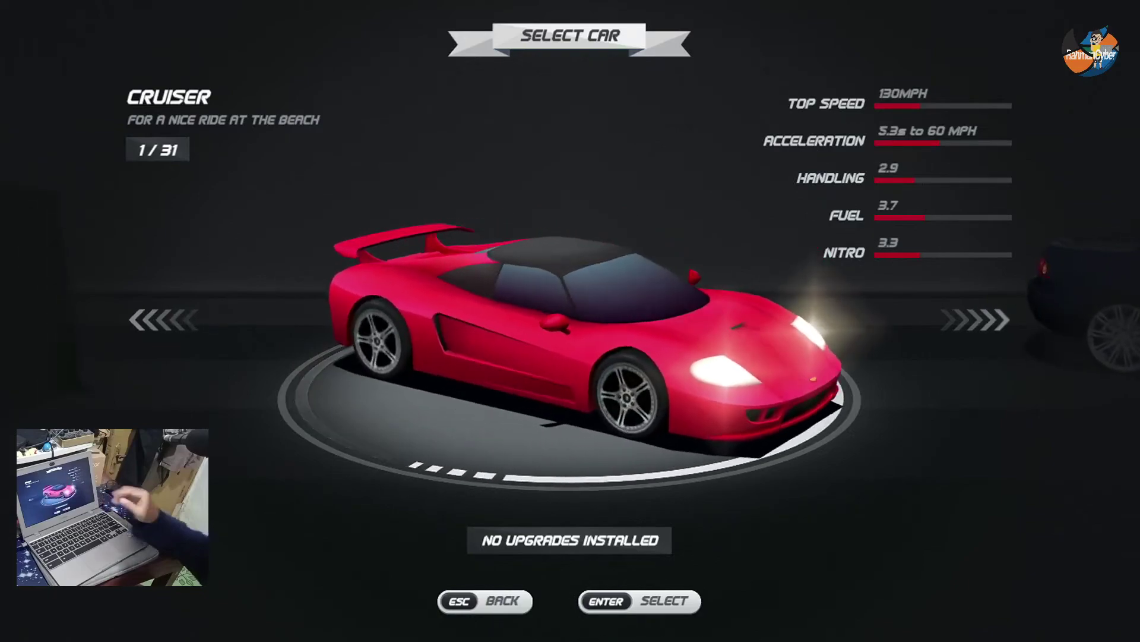
key(Return)
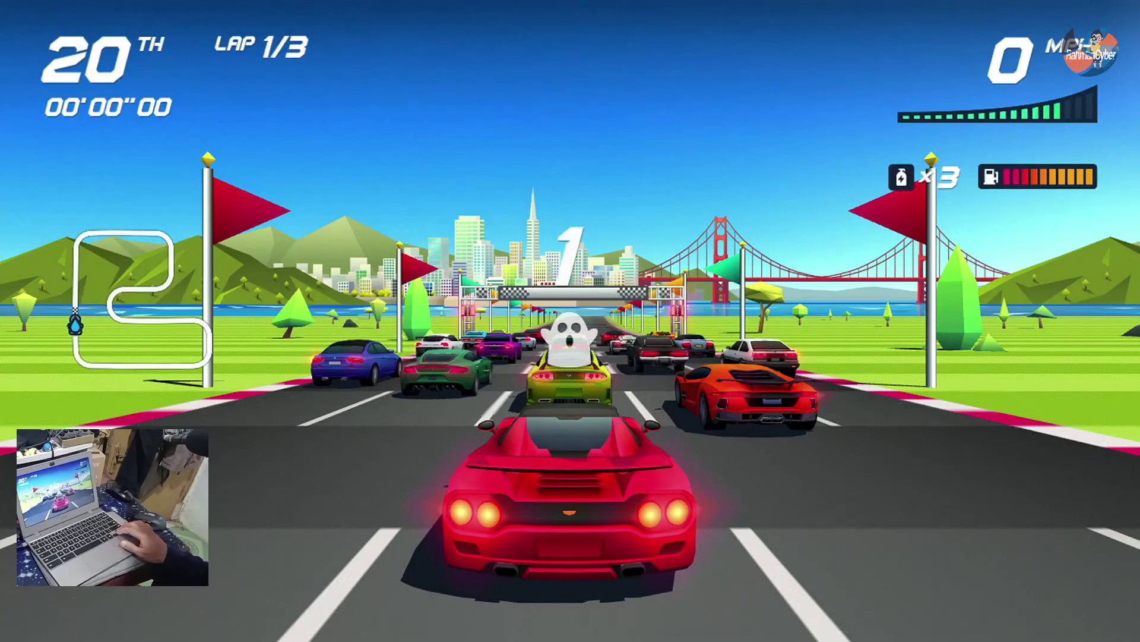
Step: Accelerate off the starting grid and steer the red car past slower rivals through the first right-hand bend of lap 1
key(Up)
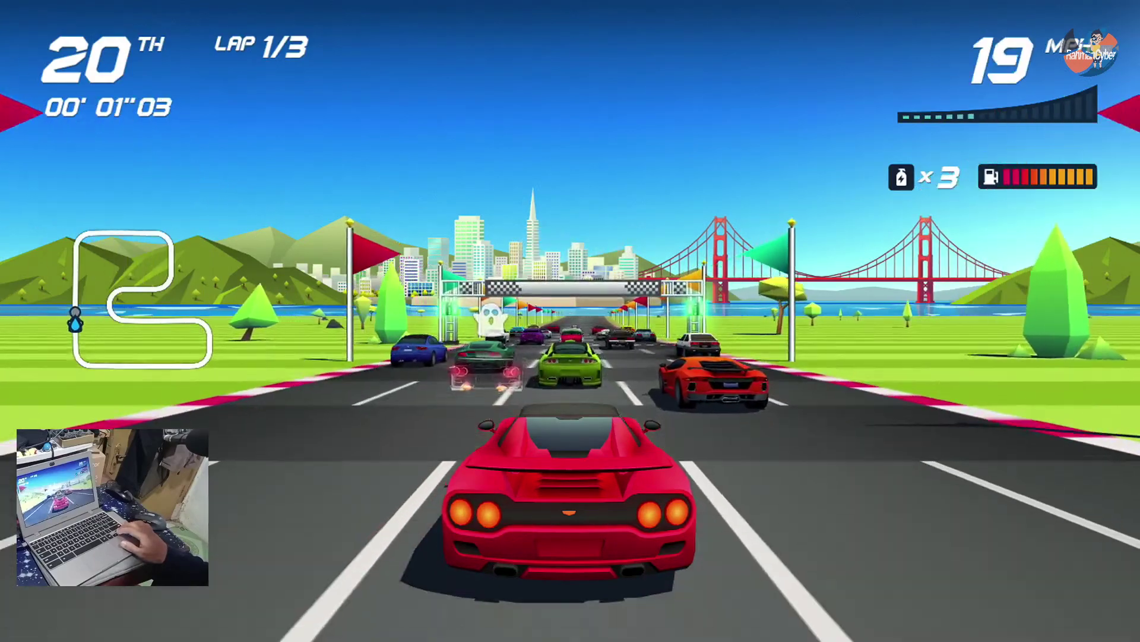
key(Up)
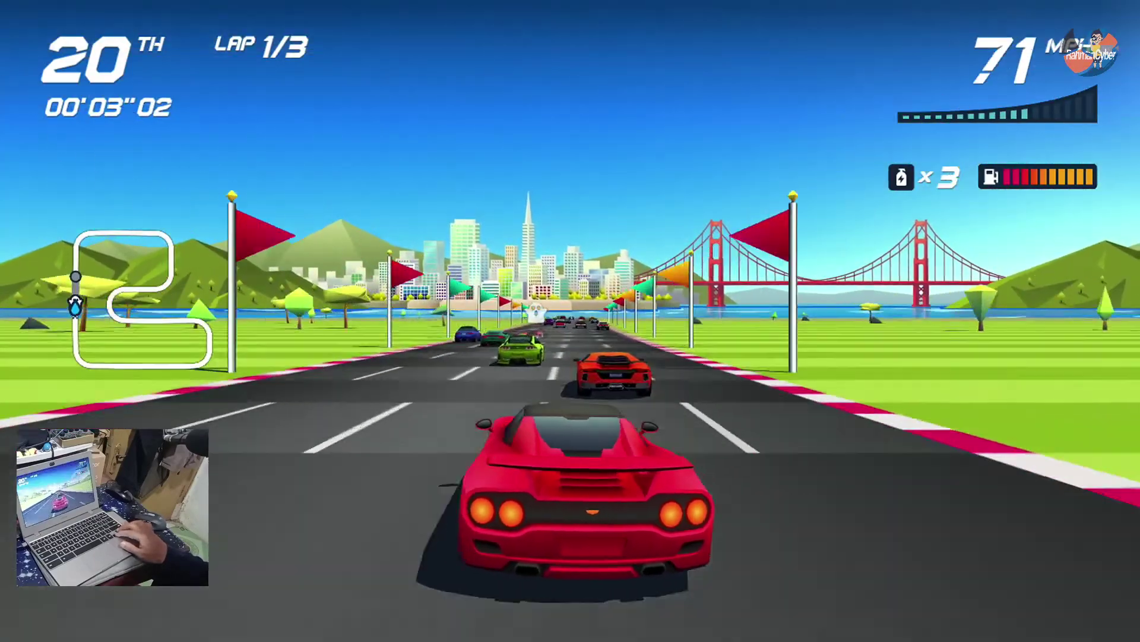
key(Right)
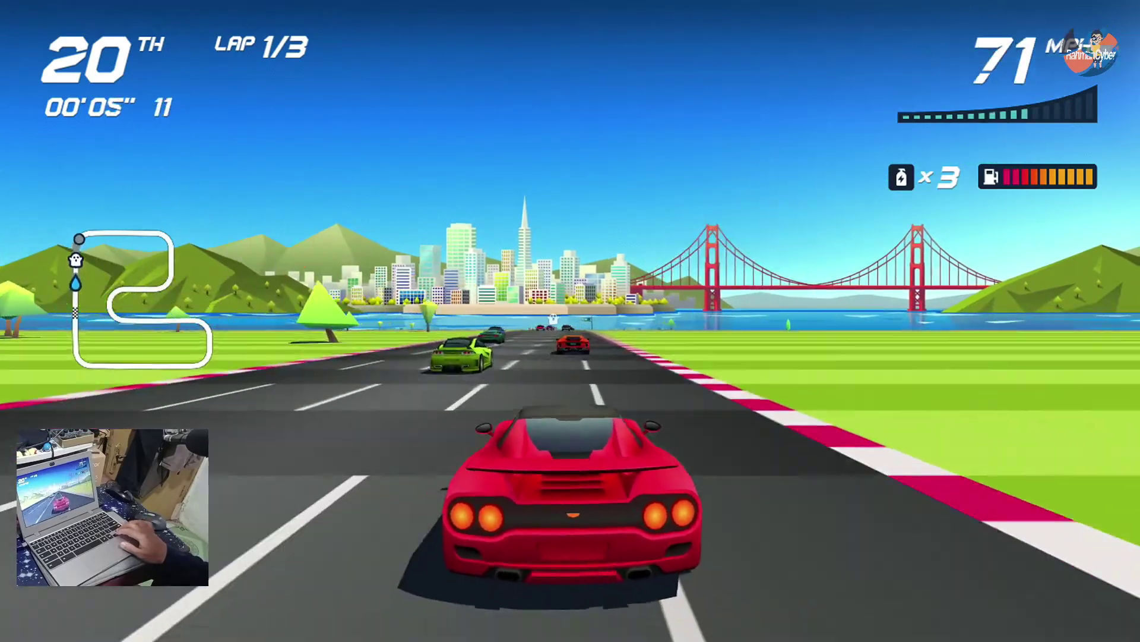
key(Up)
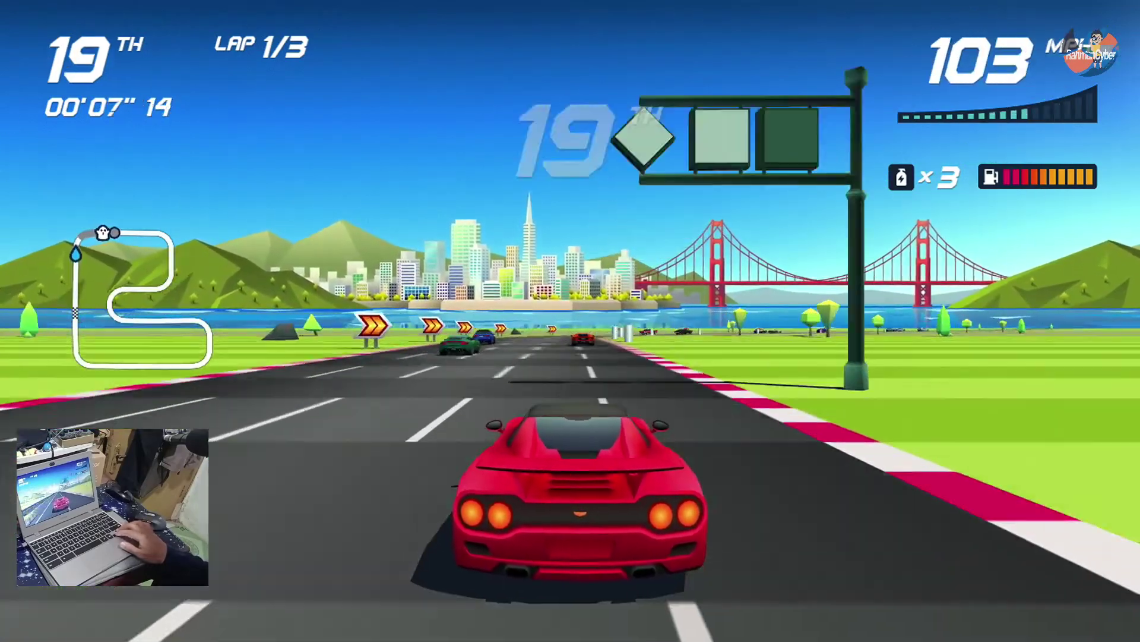
key(Right)
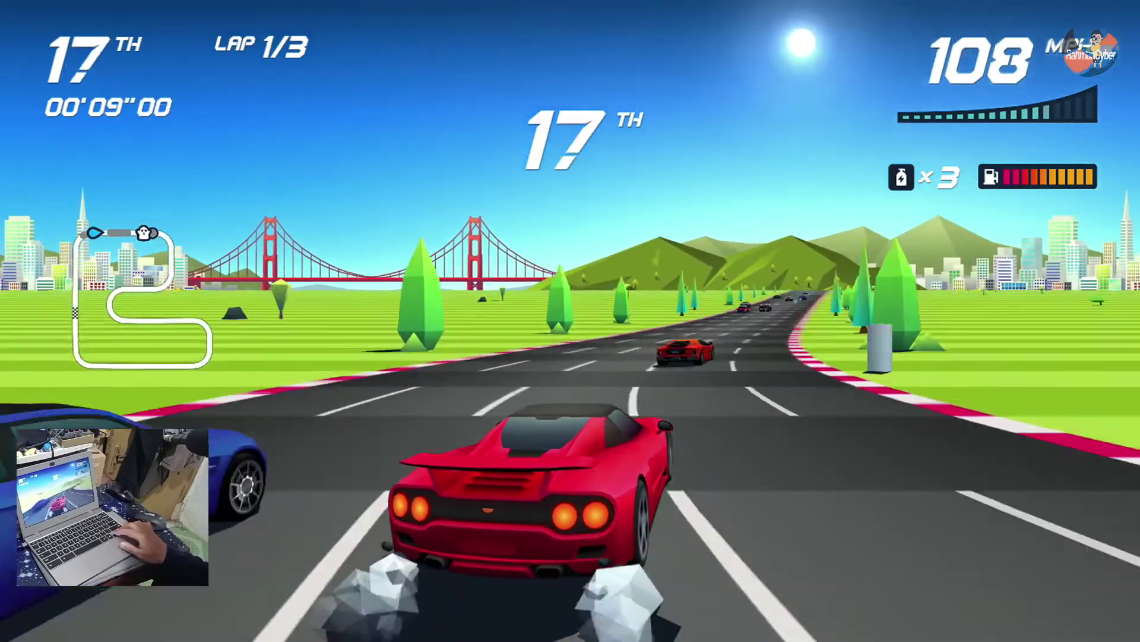
key(Up)
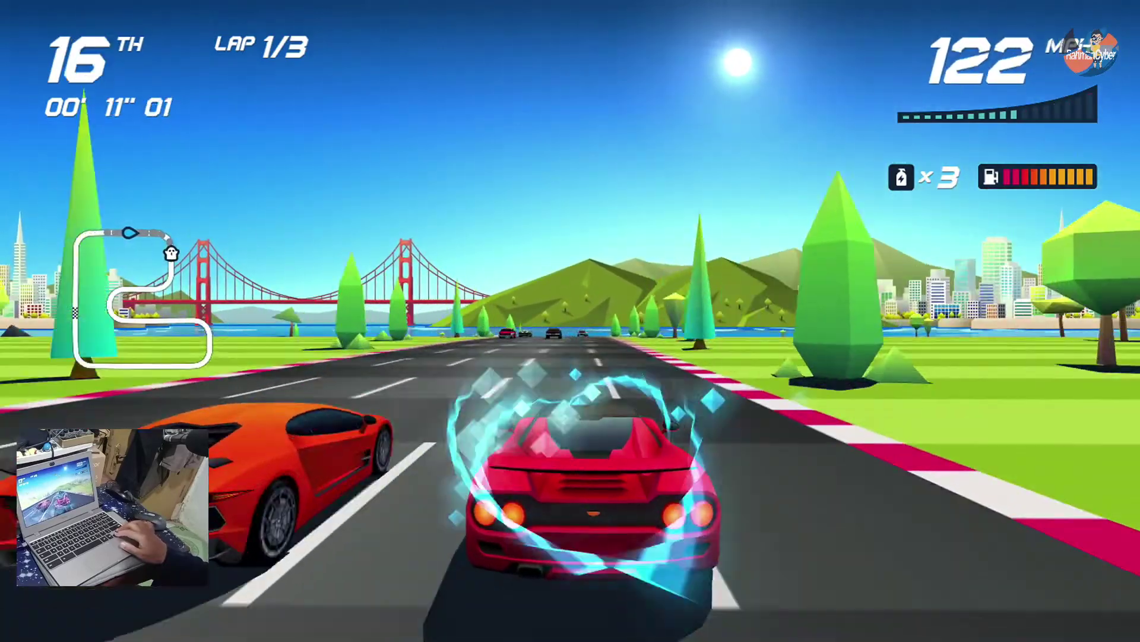
Step: Drive the rest of lap 1 through the S-bends and final corners, overtaking rival cars up to the start line
key(Up)
key(Left)
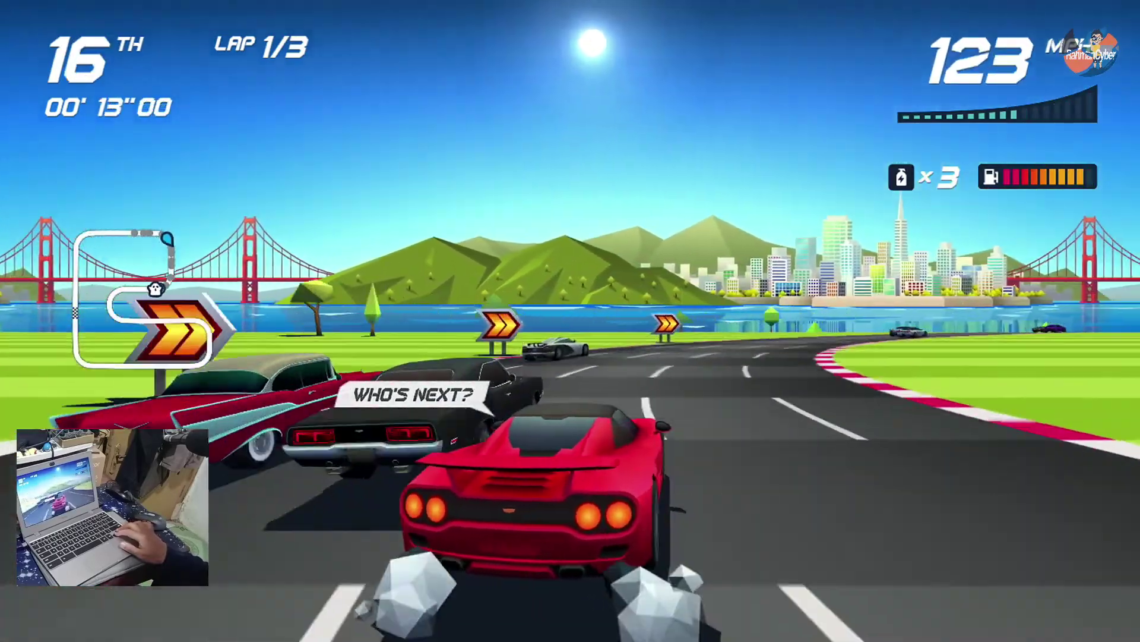
key(Left)
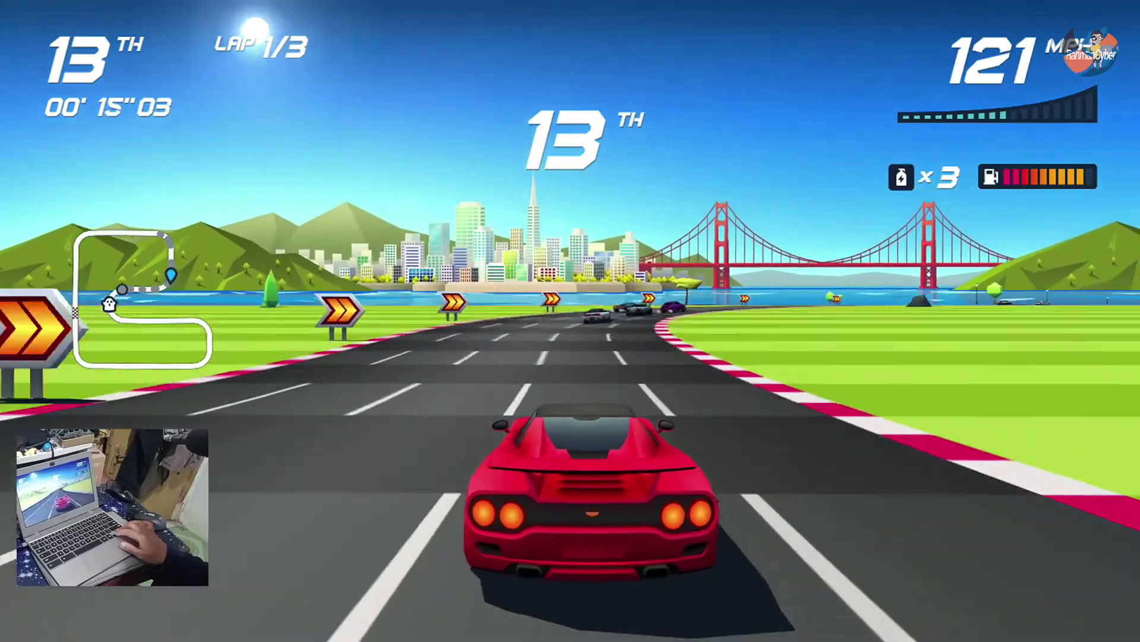
key(Right)
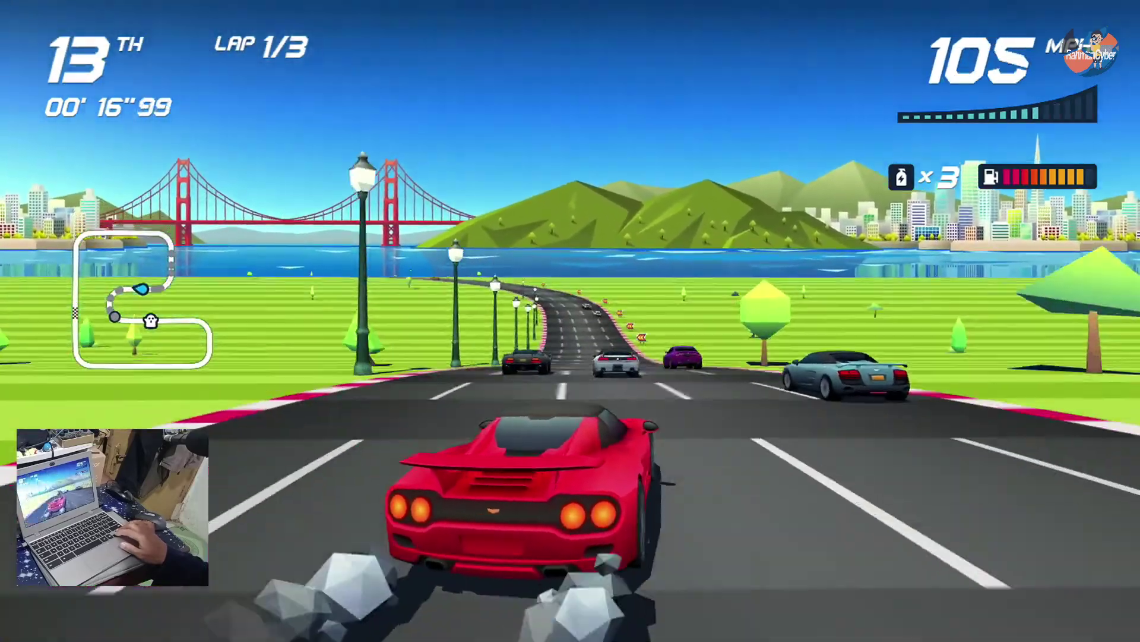
key(Right)
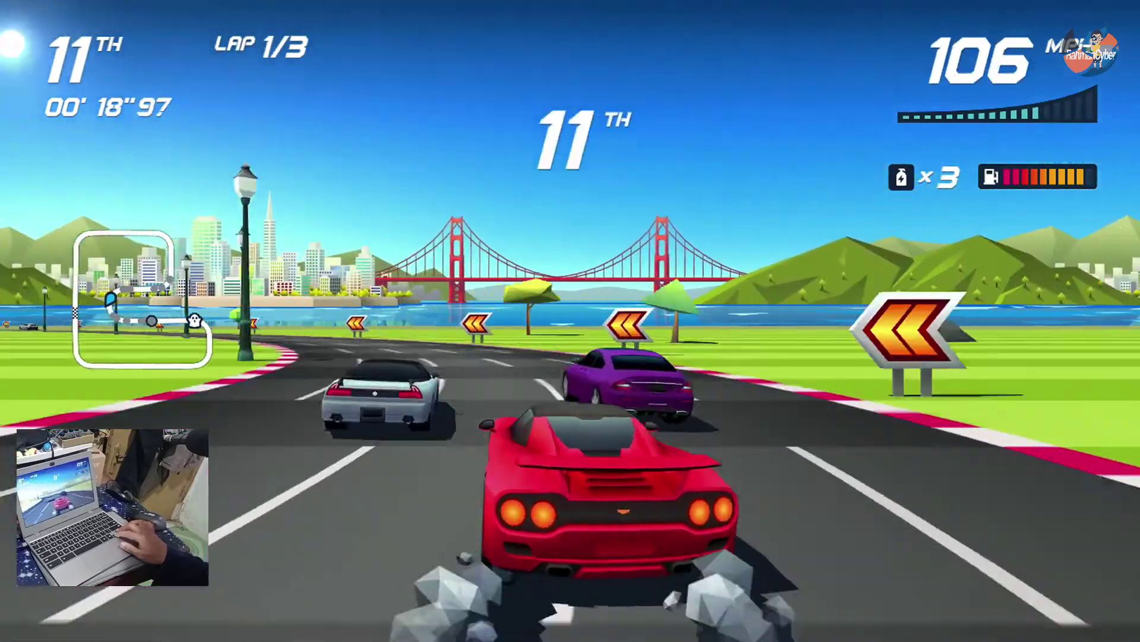
key(Left)
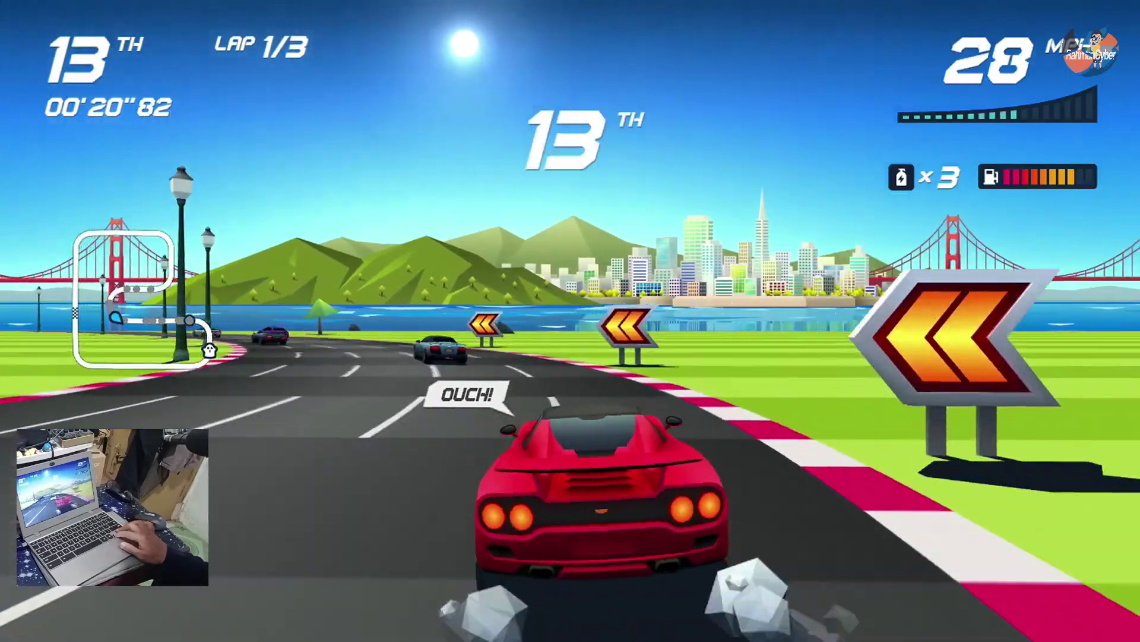
key(Right)
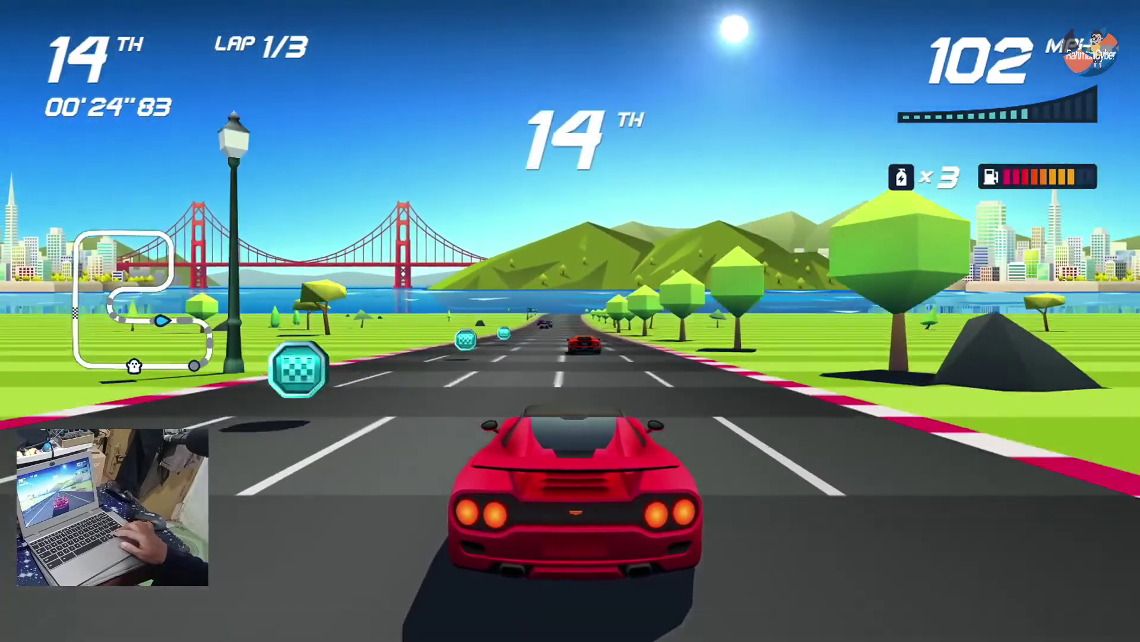
key(Left)
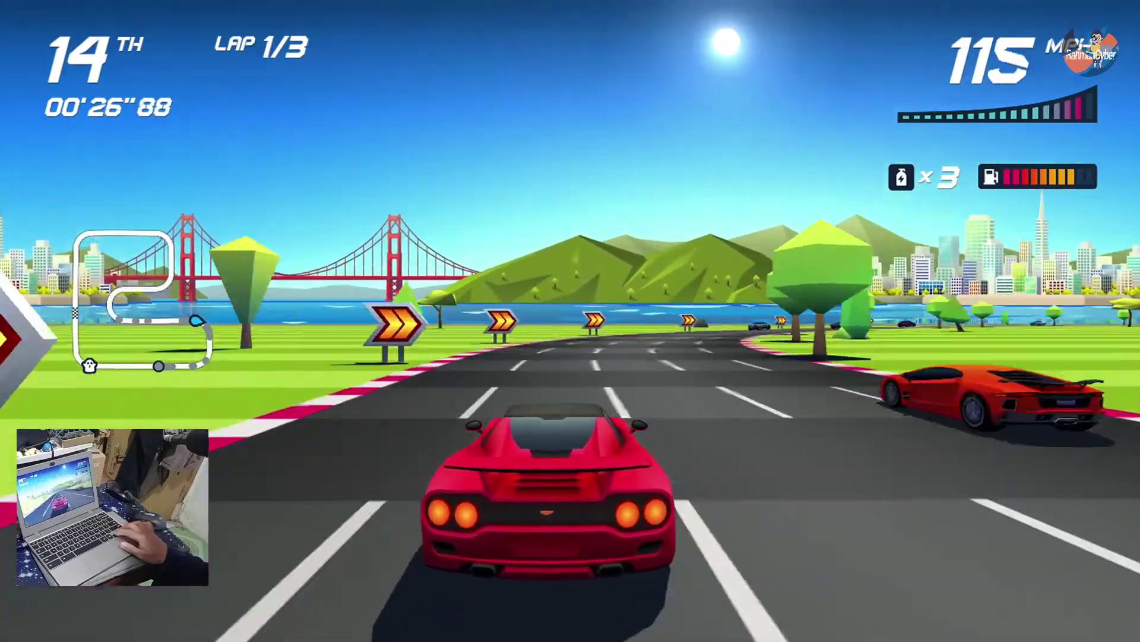
key(Left)
key(Right)
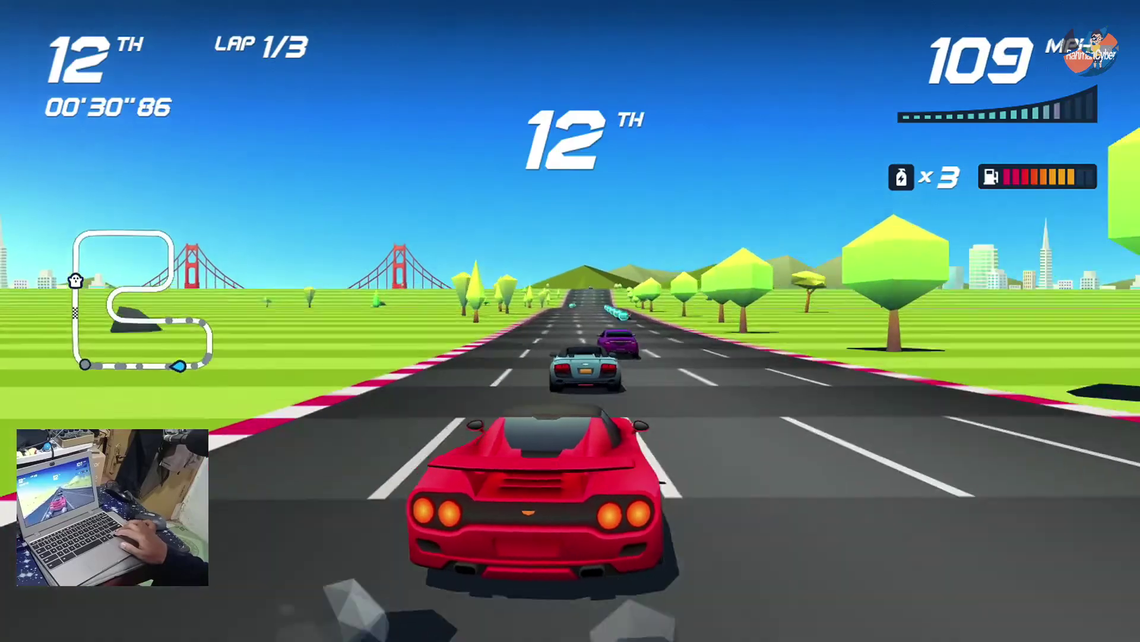
key(Right)
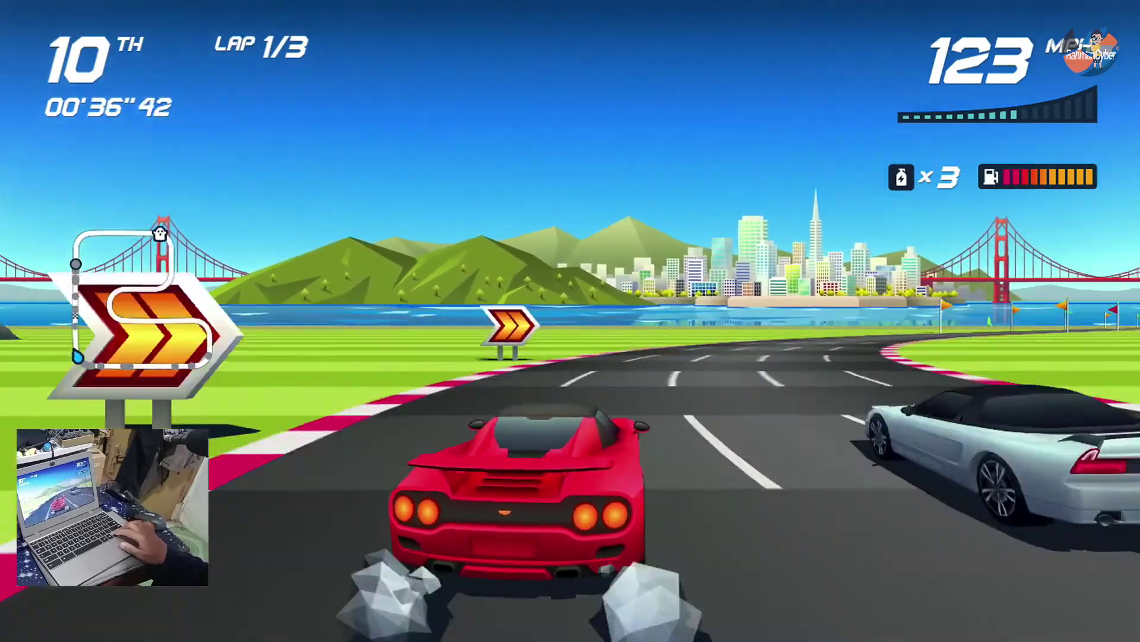
key(Right)
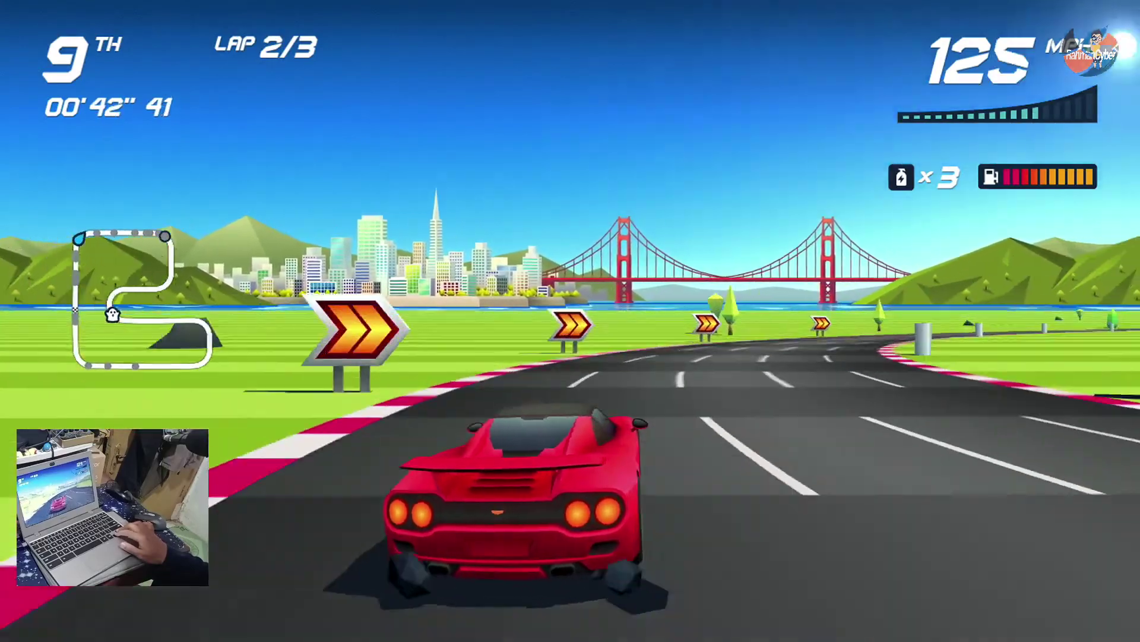
Step: Drive the full second lap of the track, steering through each bend and passing the cars ahead
key(Right)
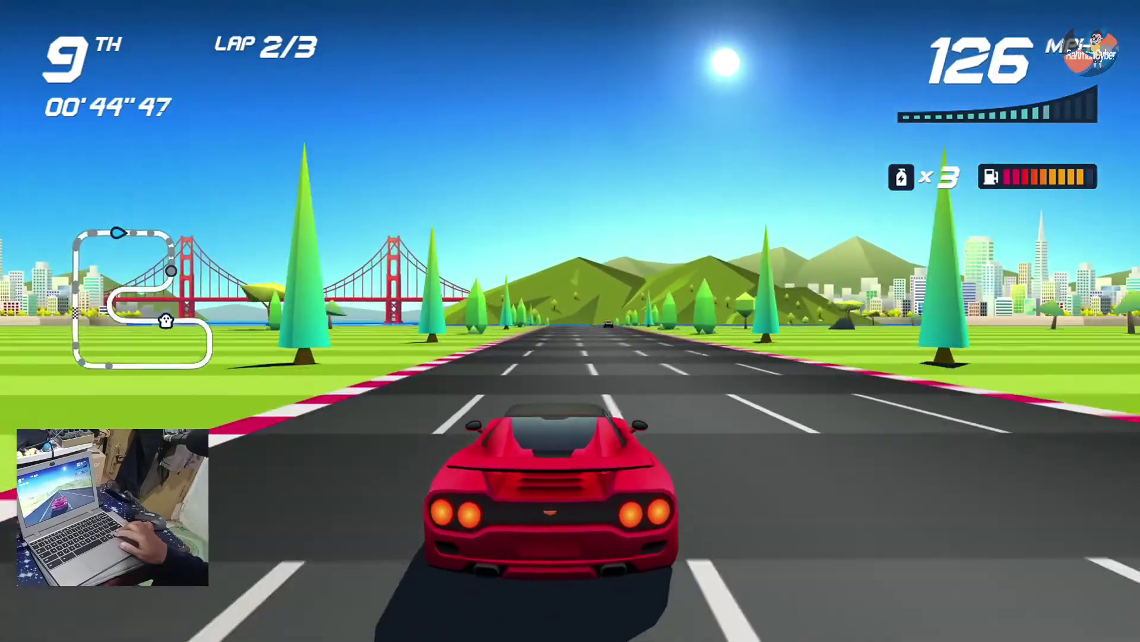
key(Left)
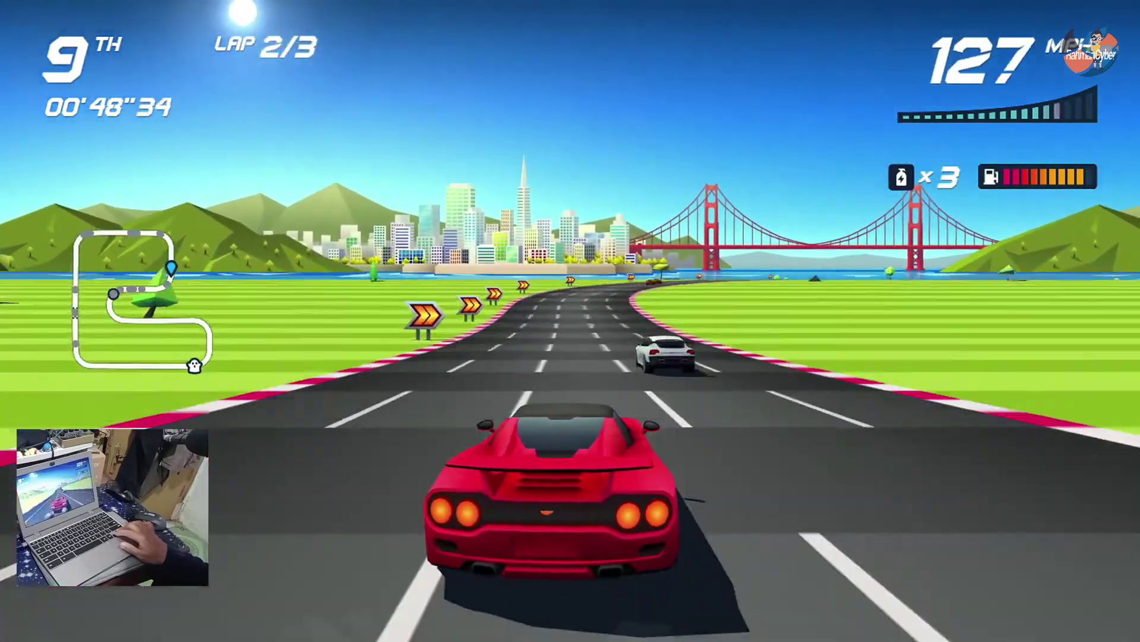
key(Left)
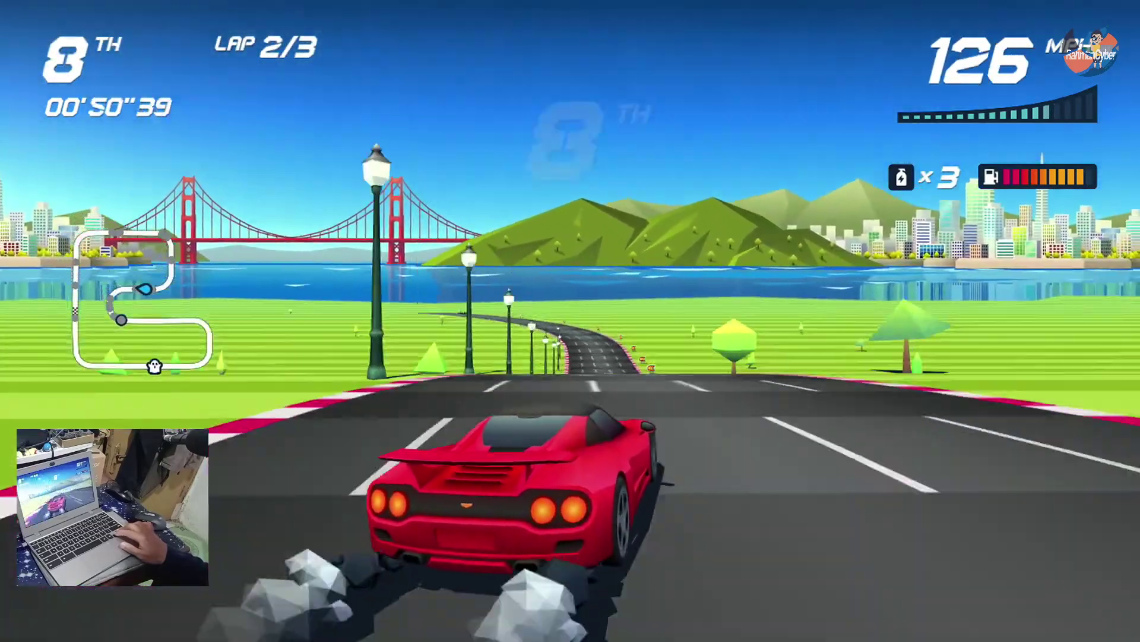
key(Left)
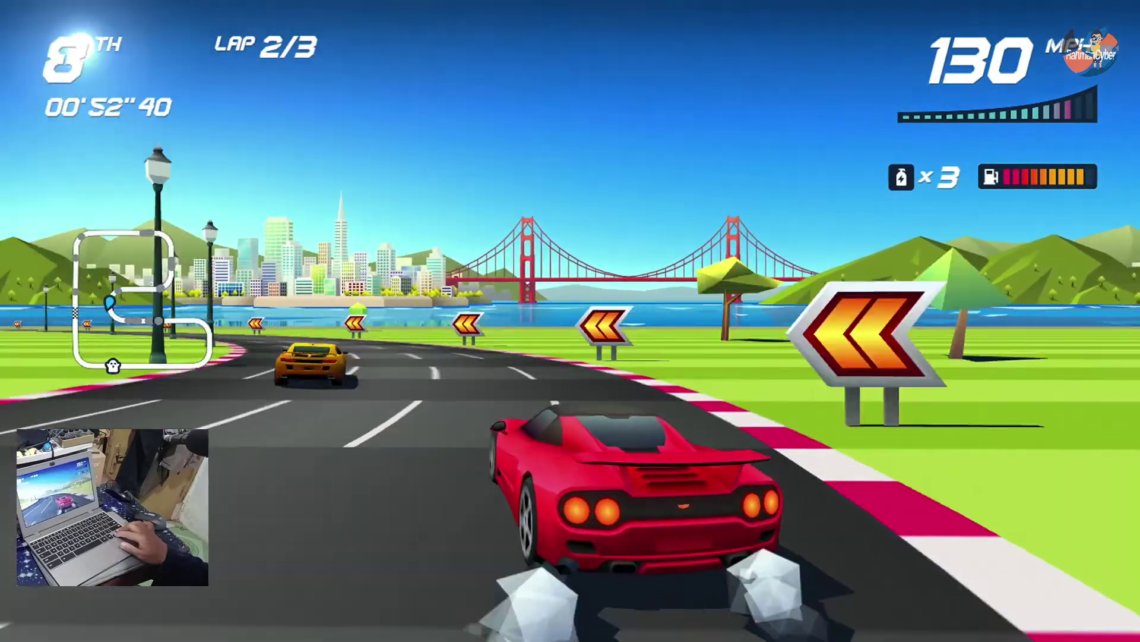
key(Left)
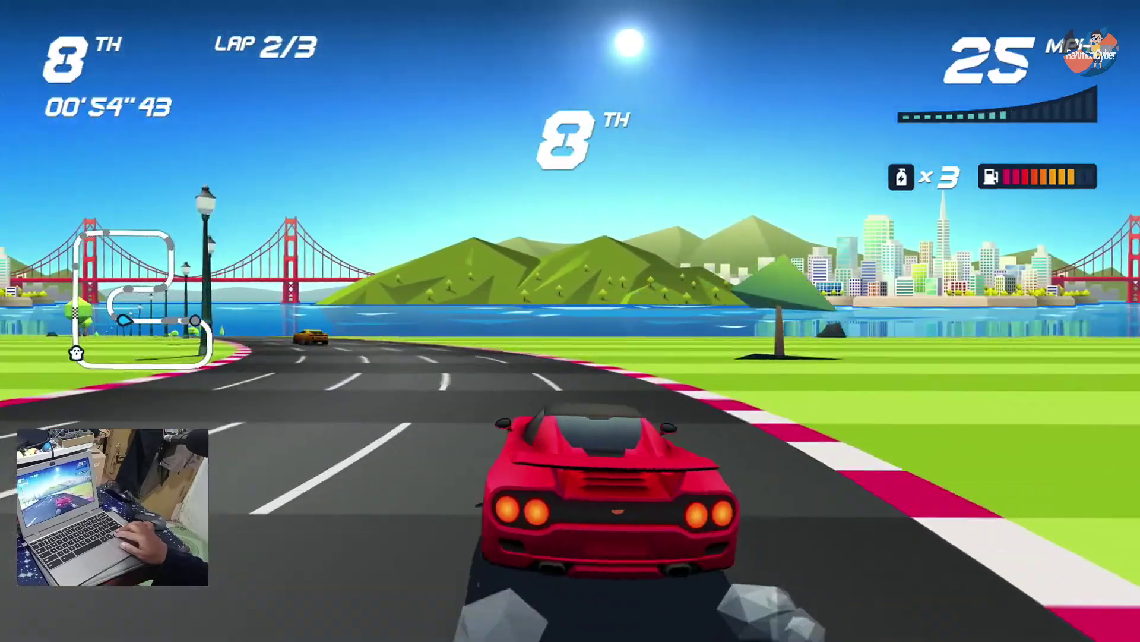
key(Left)
key(Left)
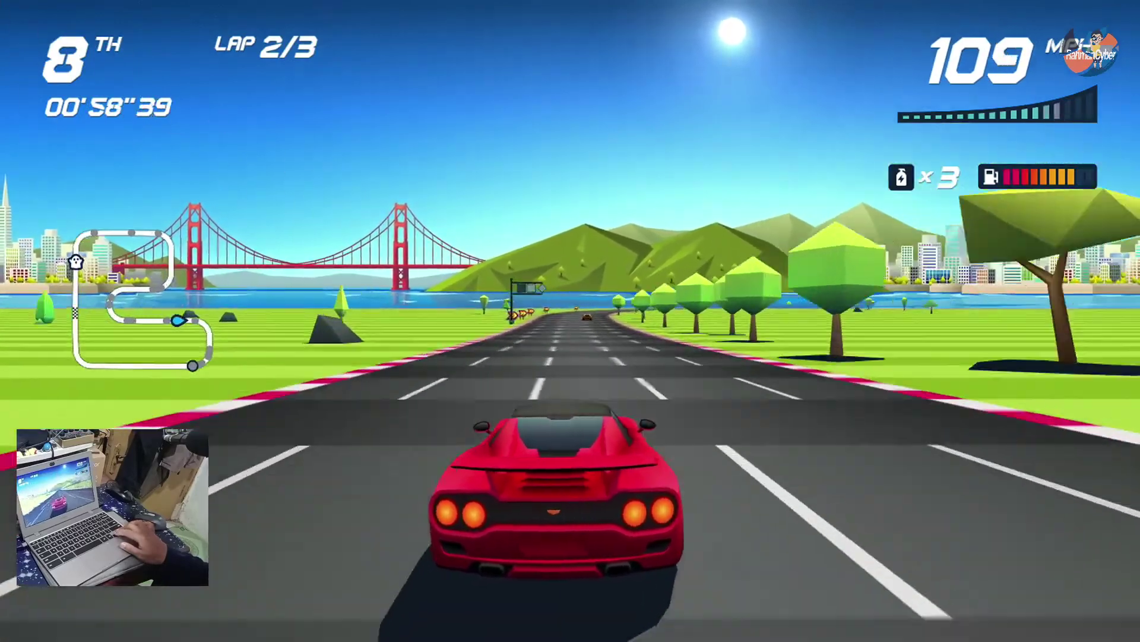
key(Right)
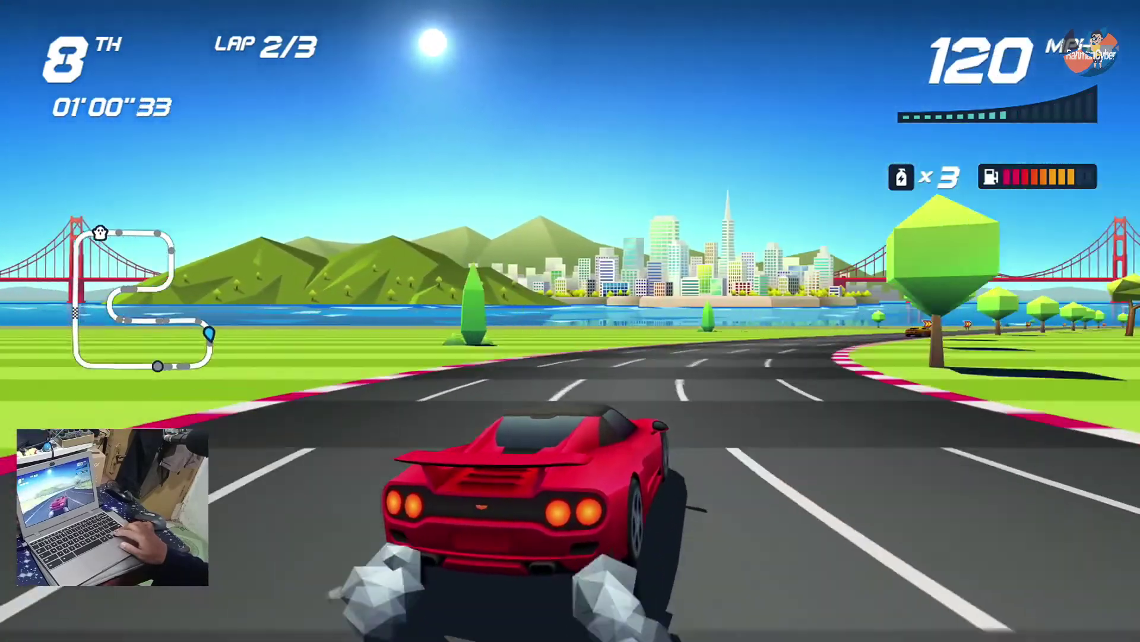
key(Right)
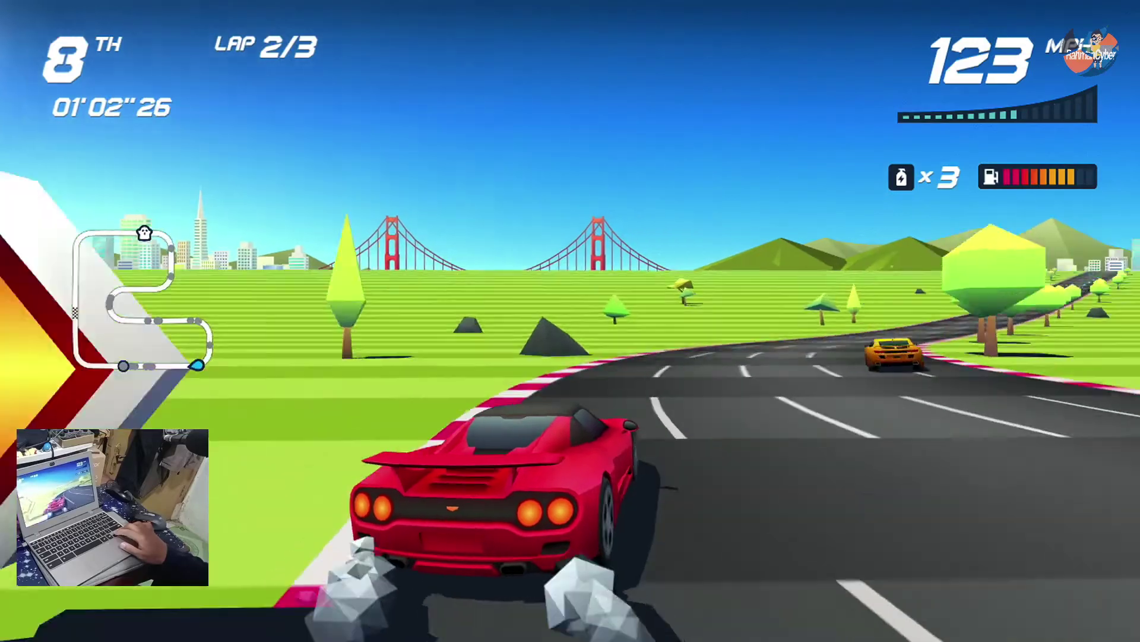
key(Right)
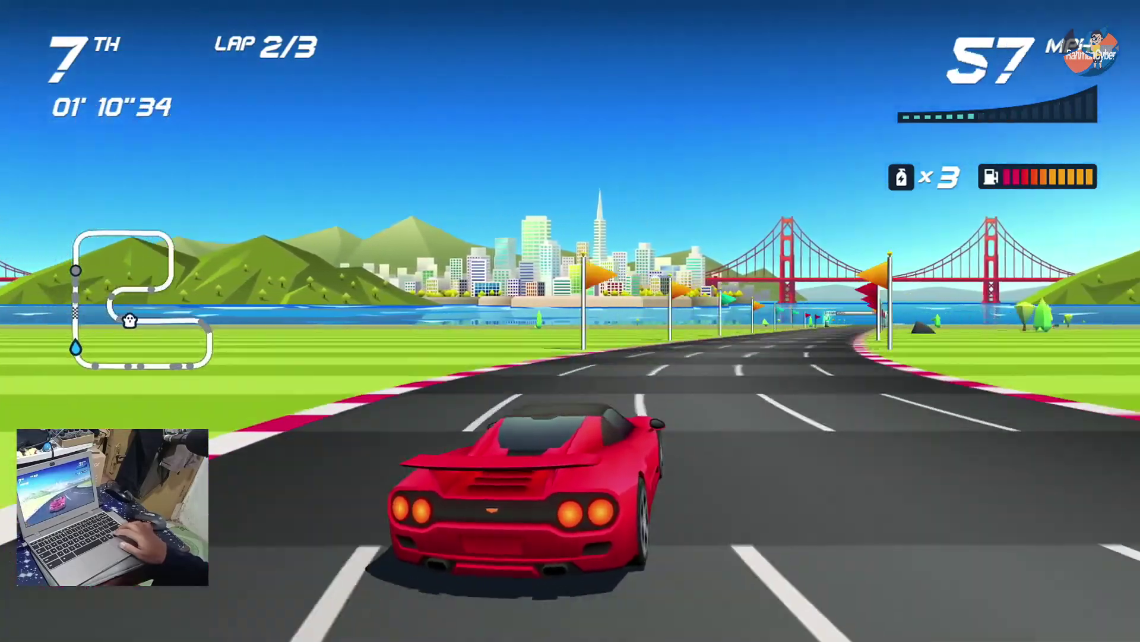
key(Right)
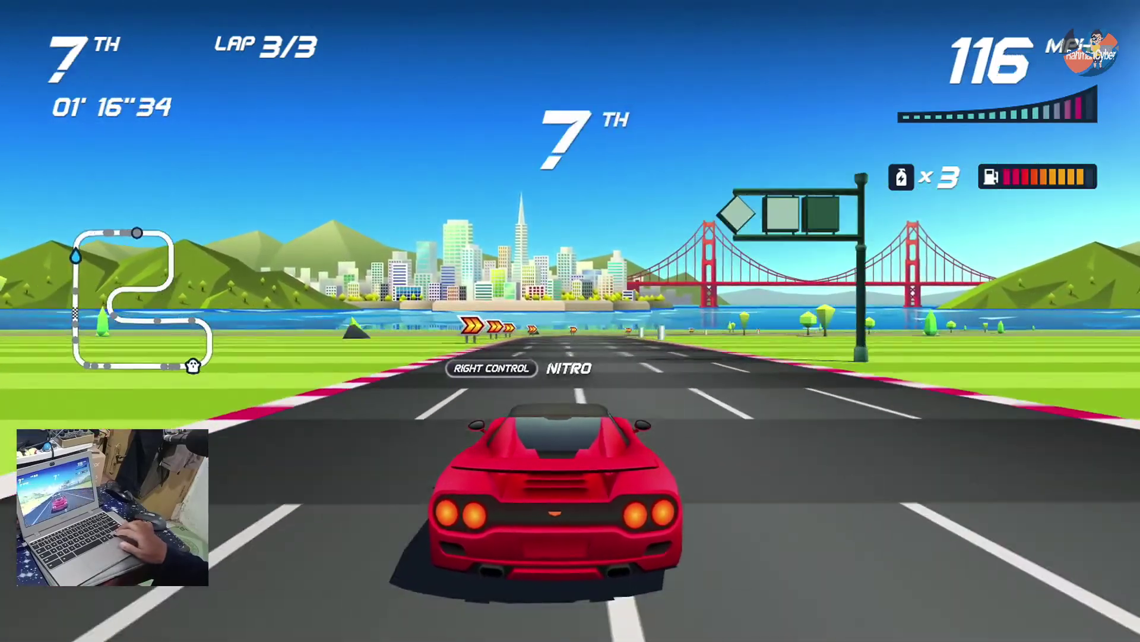
Step: Drive the first part of lap 3, braking and steering through the right-hand bends and the long left-hand curve onto the straight
key(Left)
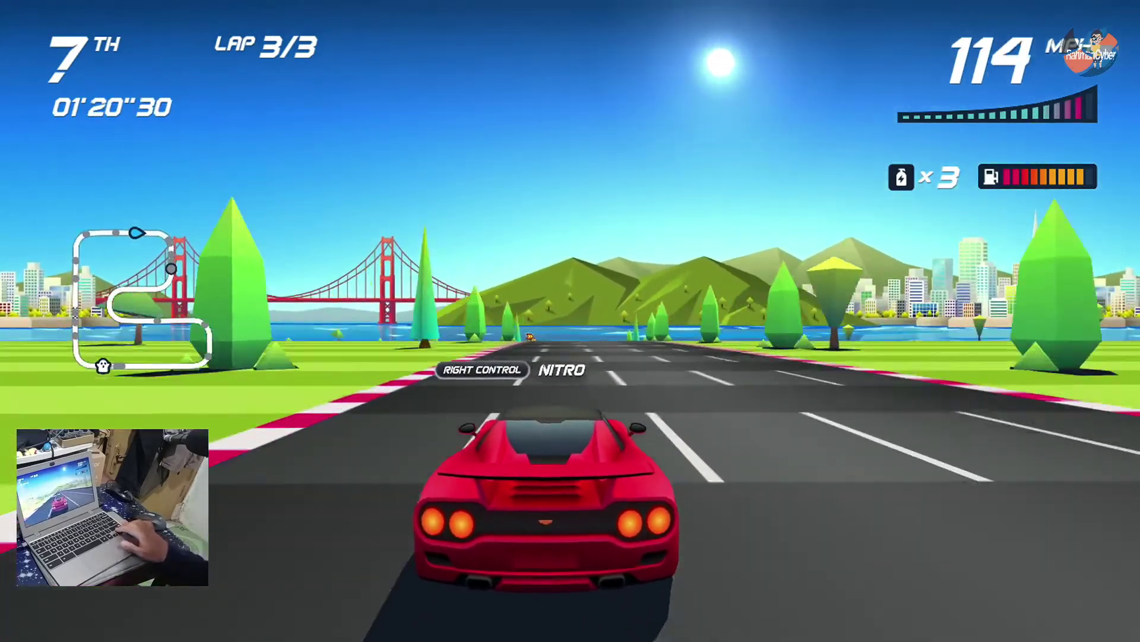
key(Down)
key(Right)
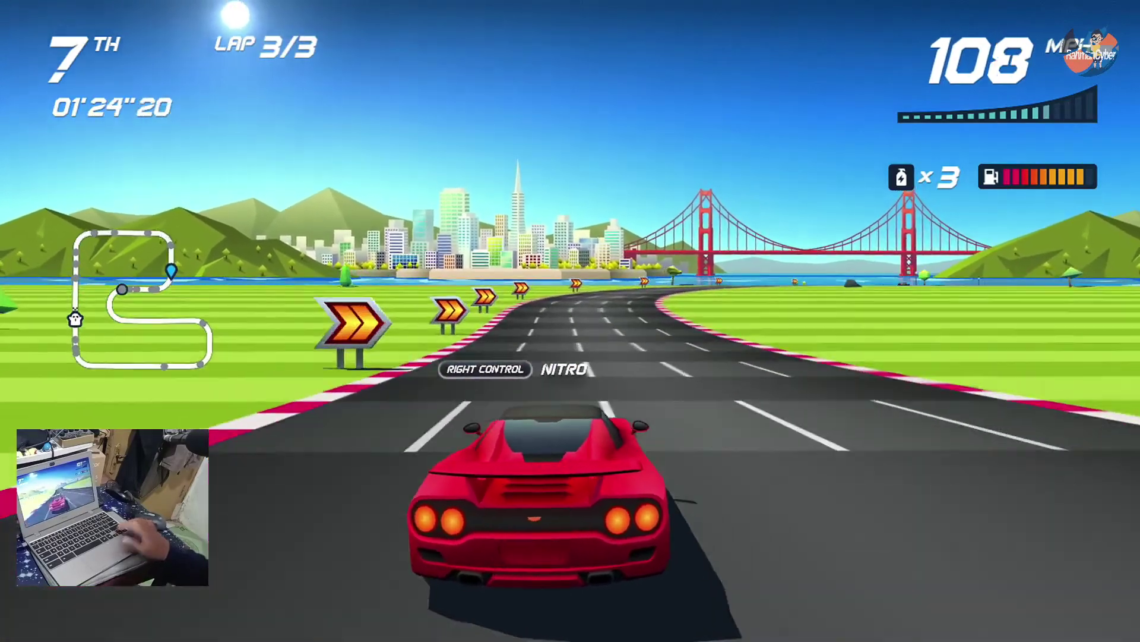
key(Right)
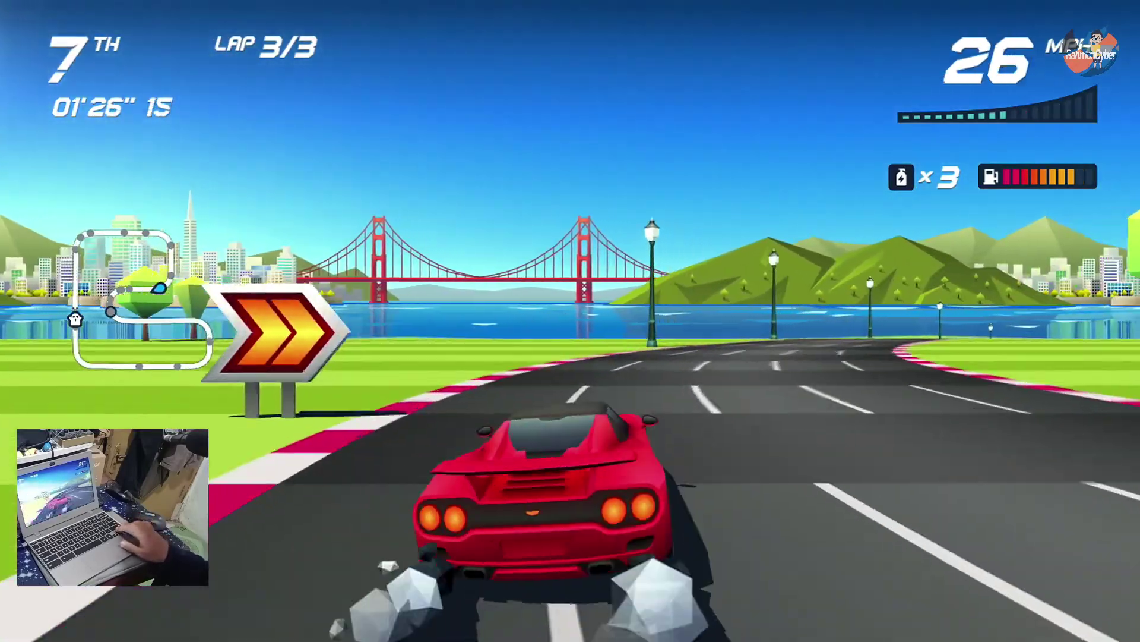
key(Up)
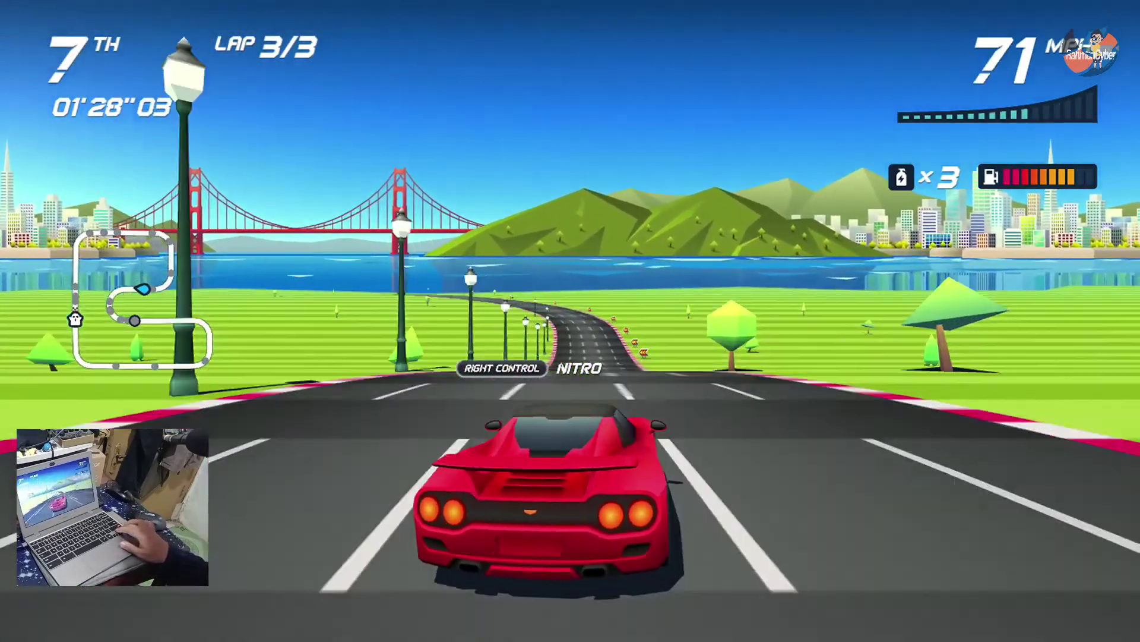
key(Right)
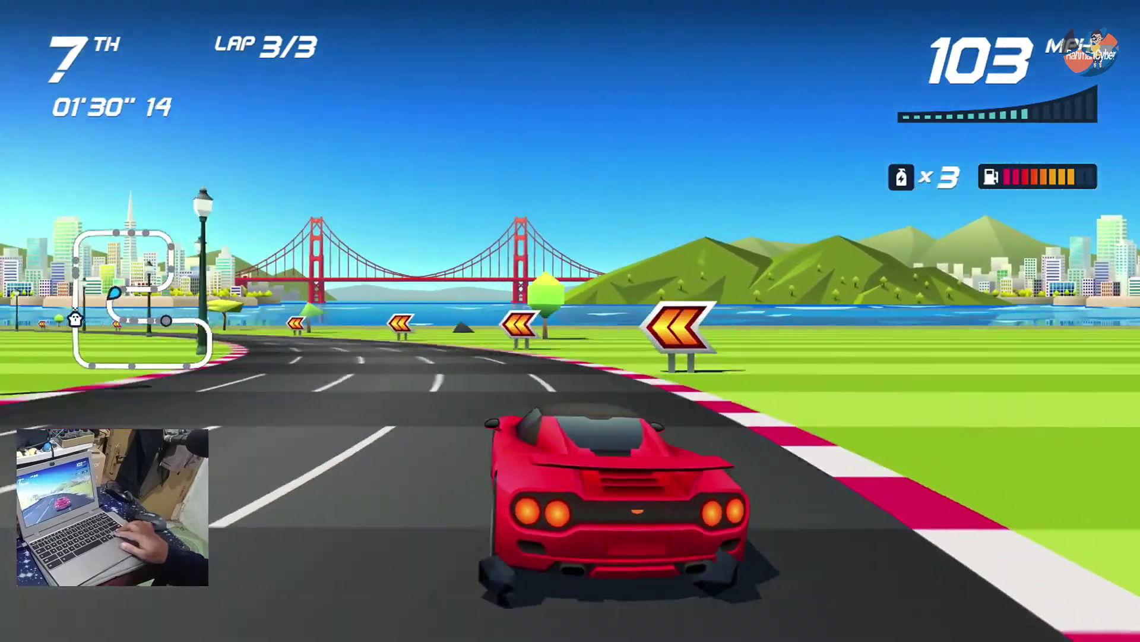
key(Left)
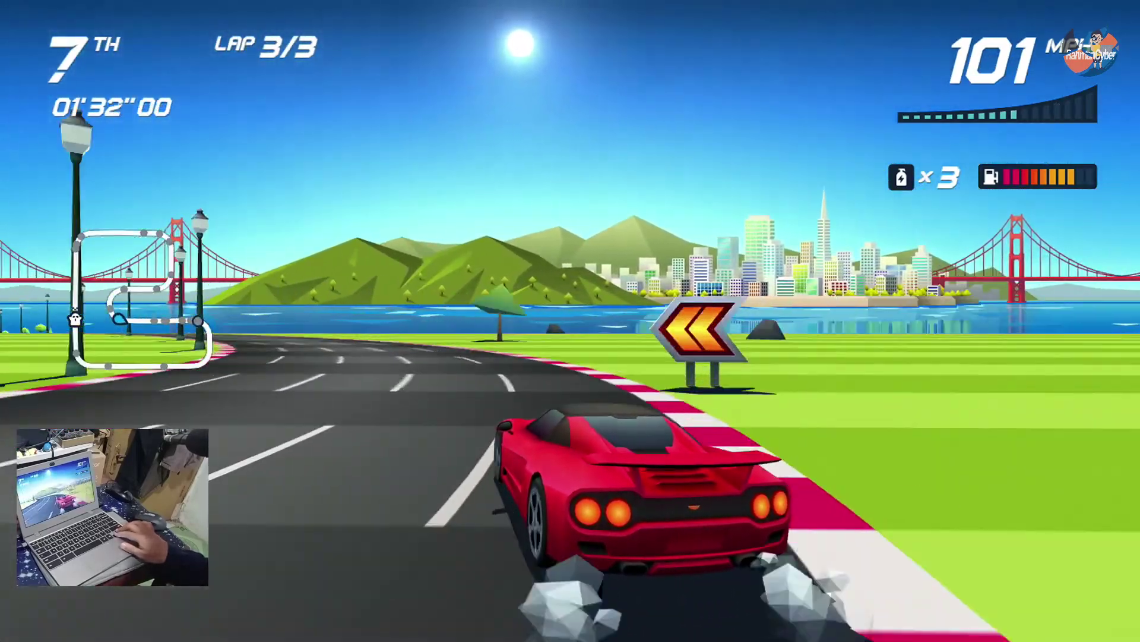
key(Up)
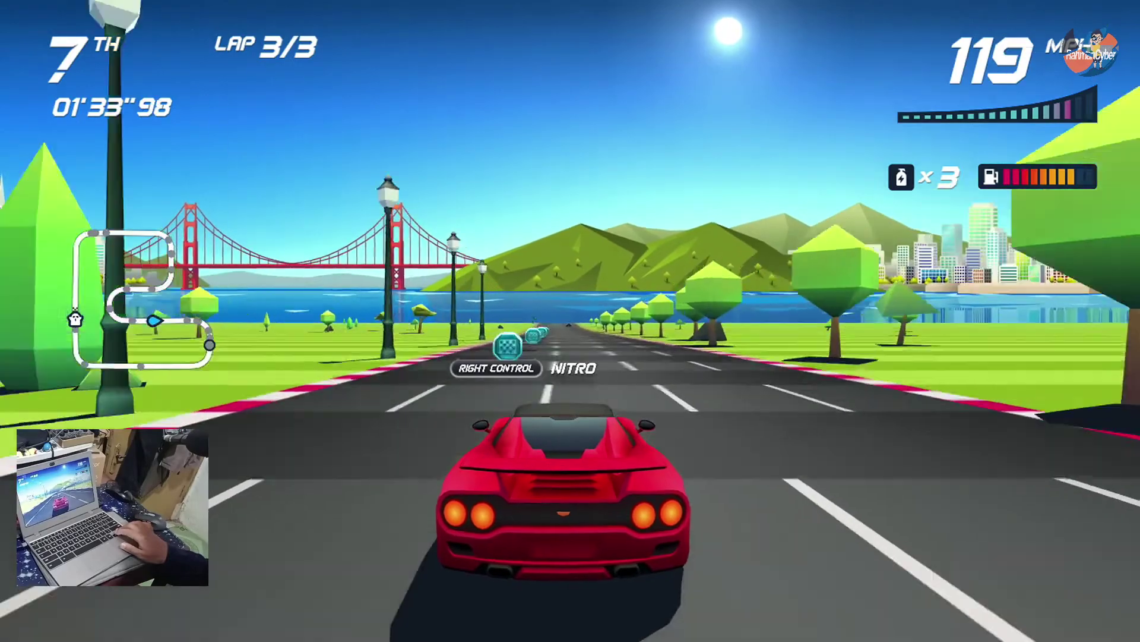
Step: Complete lap 3 by steering through the remaining right-hand bends, overtaking a rival car and accelerating across the finish line
key(Left)
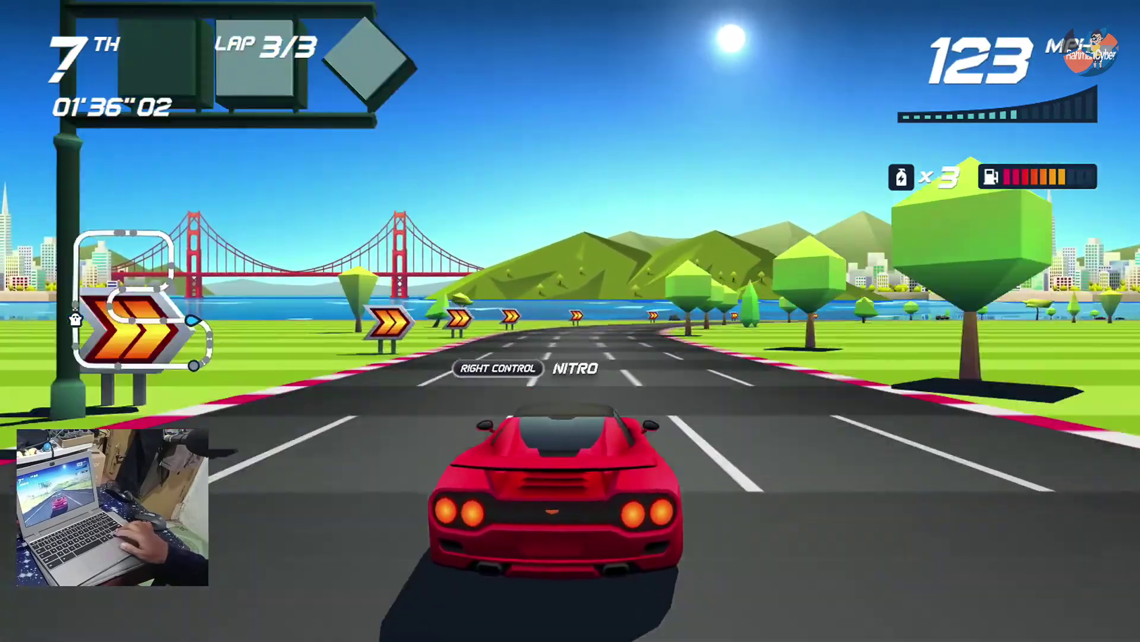
key(Right)
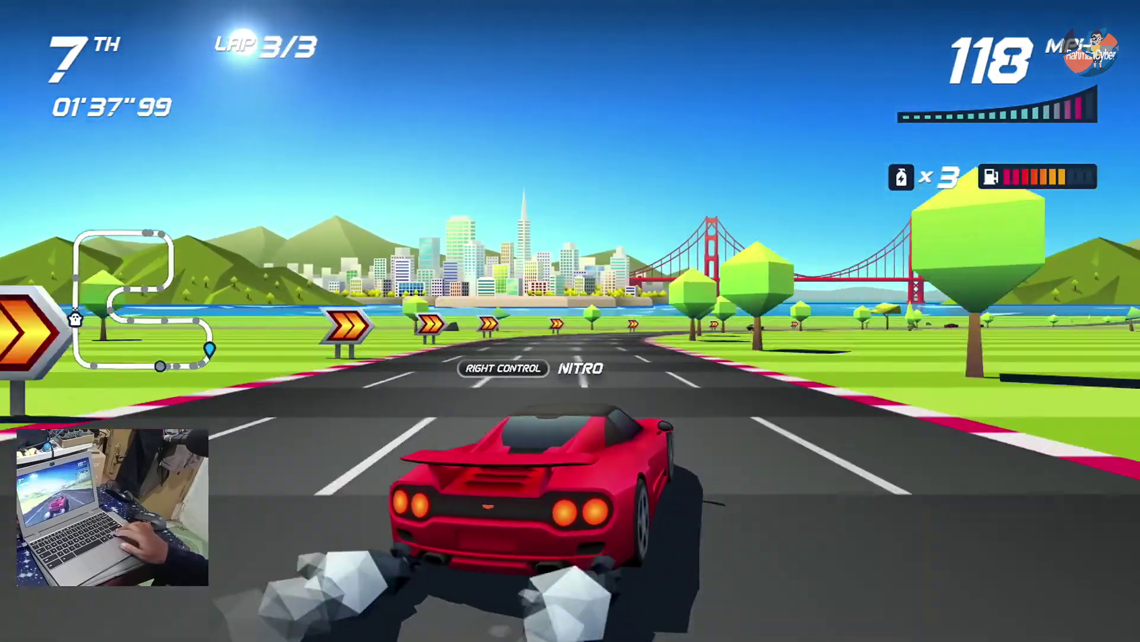
key(Right)
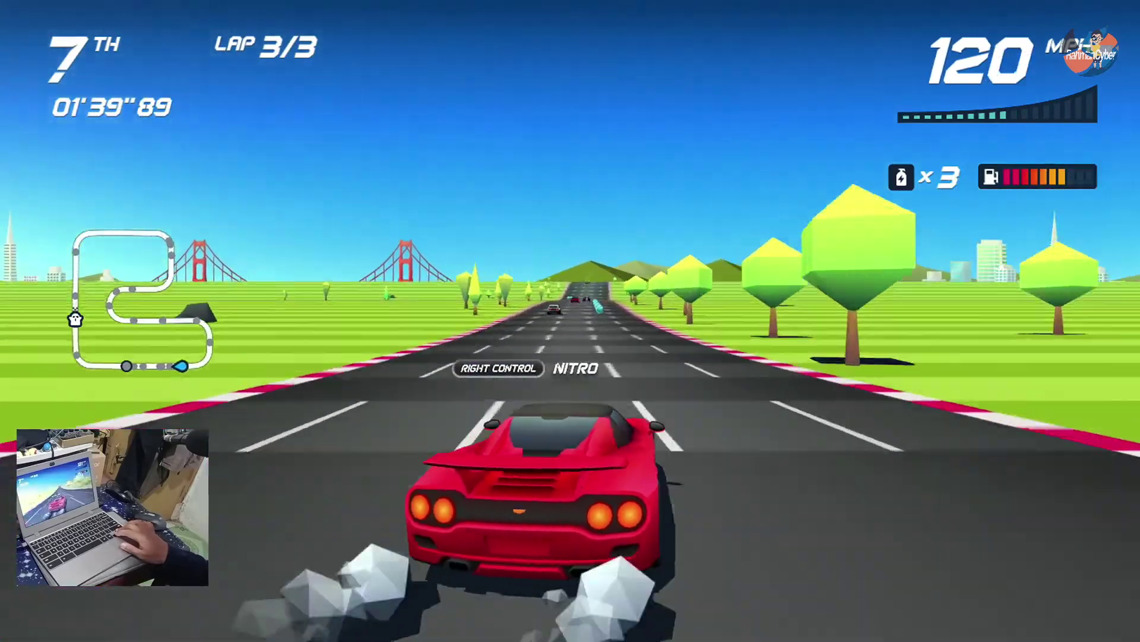
key(Up)
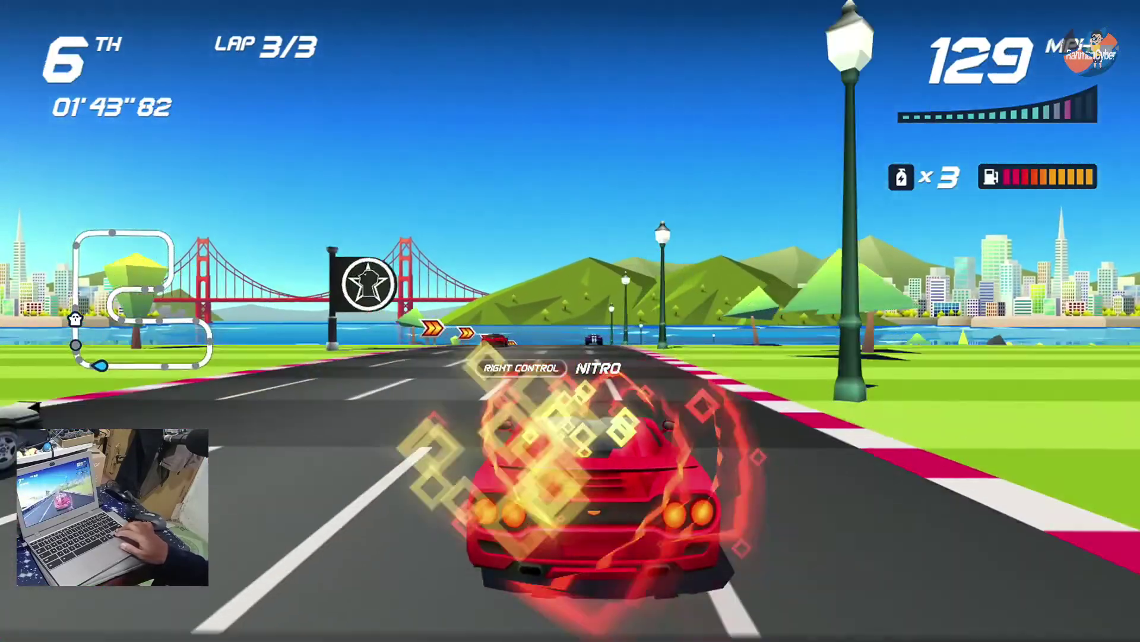
key(Left)
key(Right)
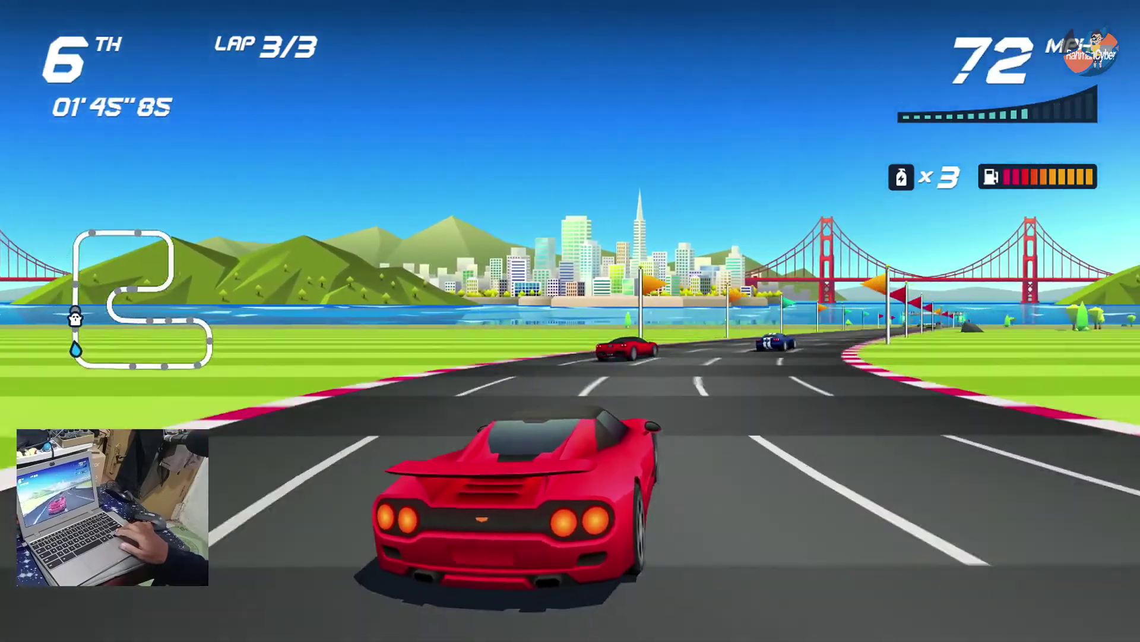
key(Up)
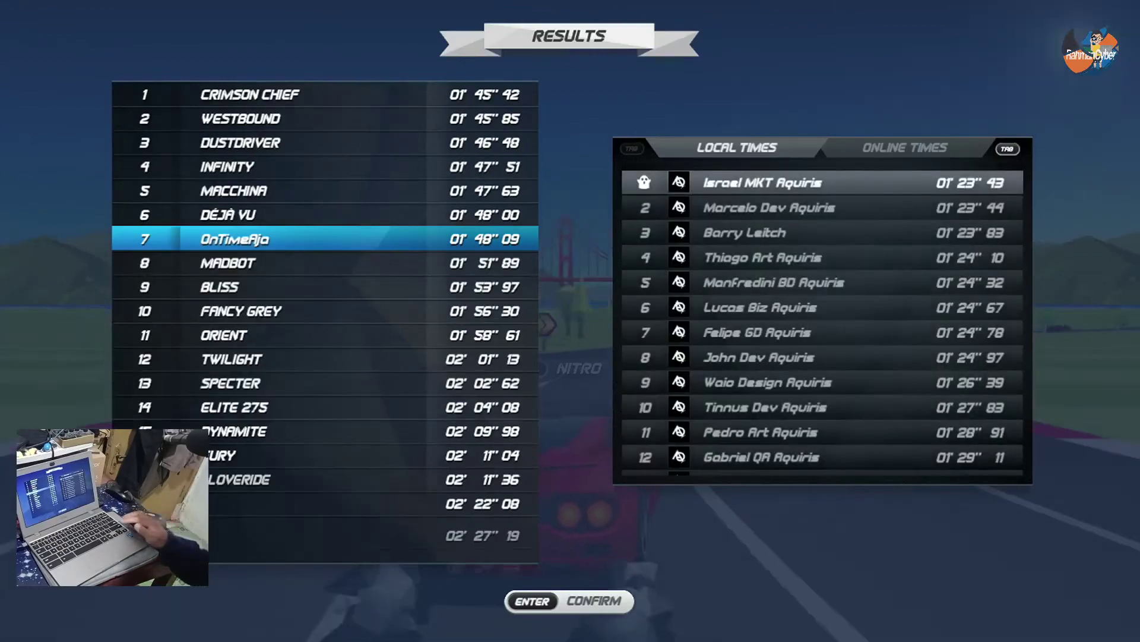
Step: Confirm the race results and rewards, and close the Horizon Chase Turbo game to return to Steam
key(Return)
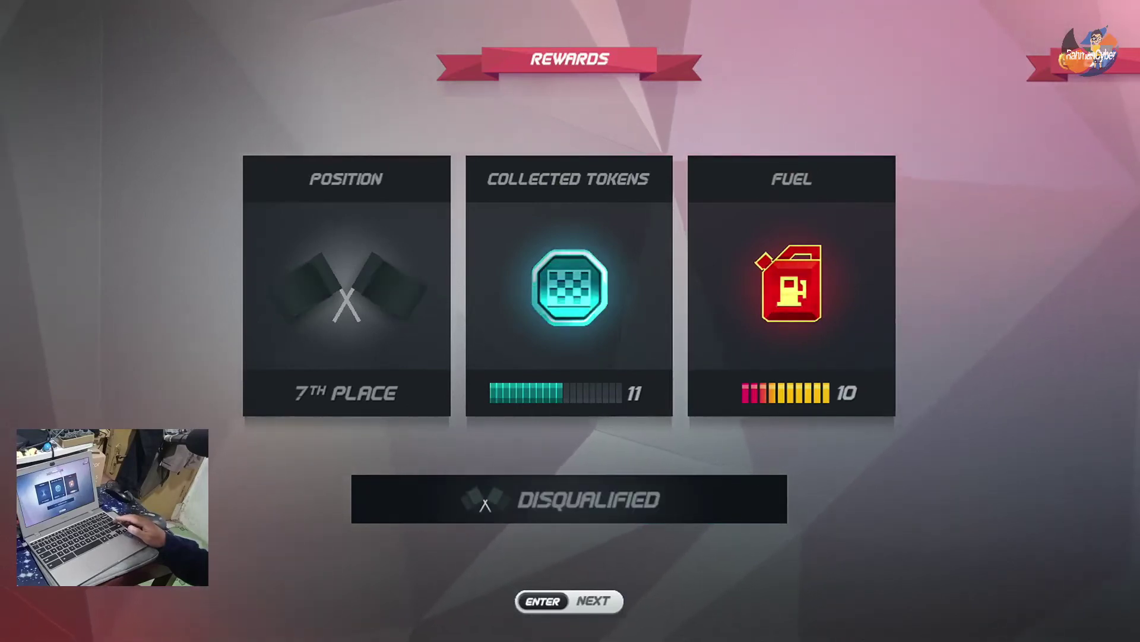
key(Return)
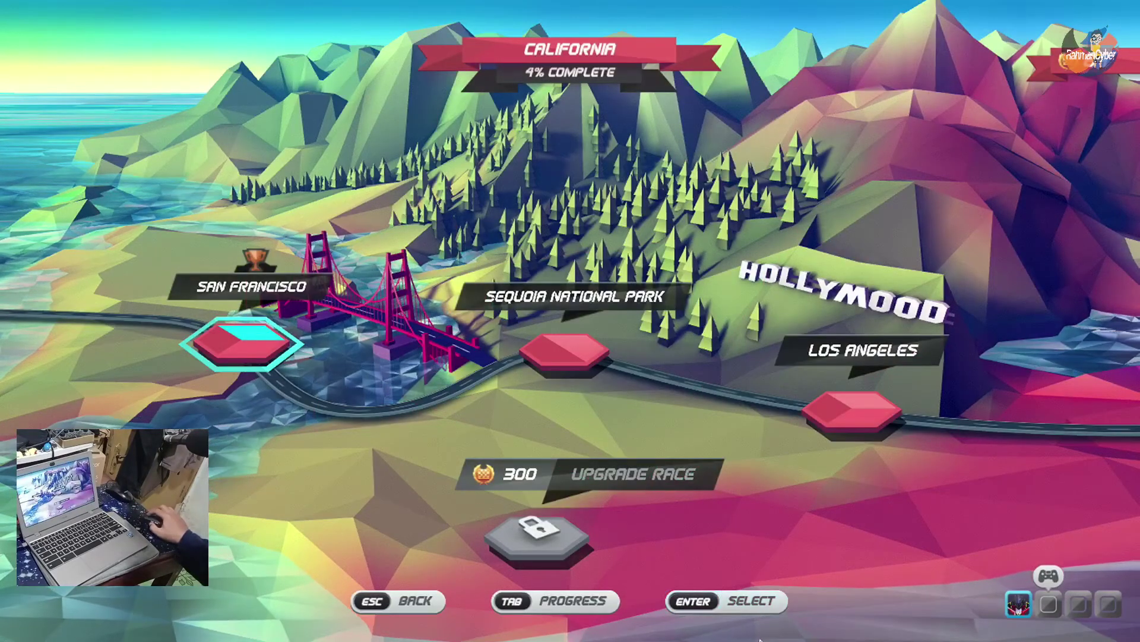
mouse_move(898, 639)
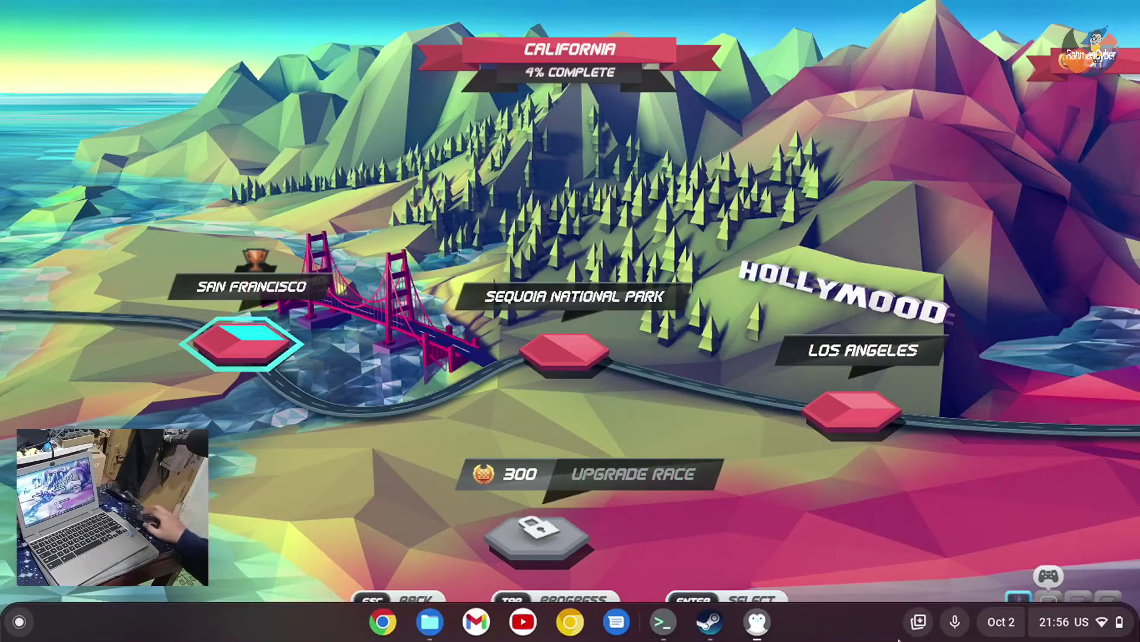
right_click(761, 630)
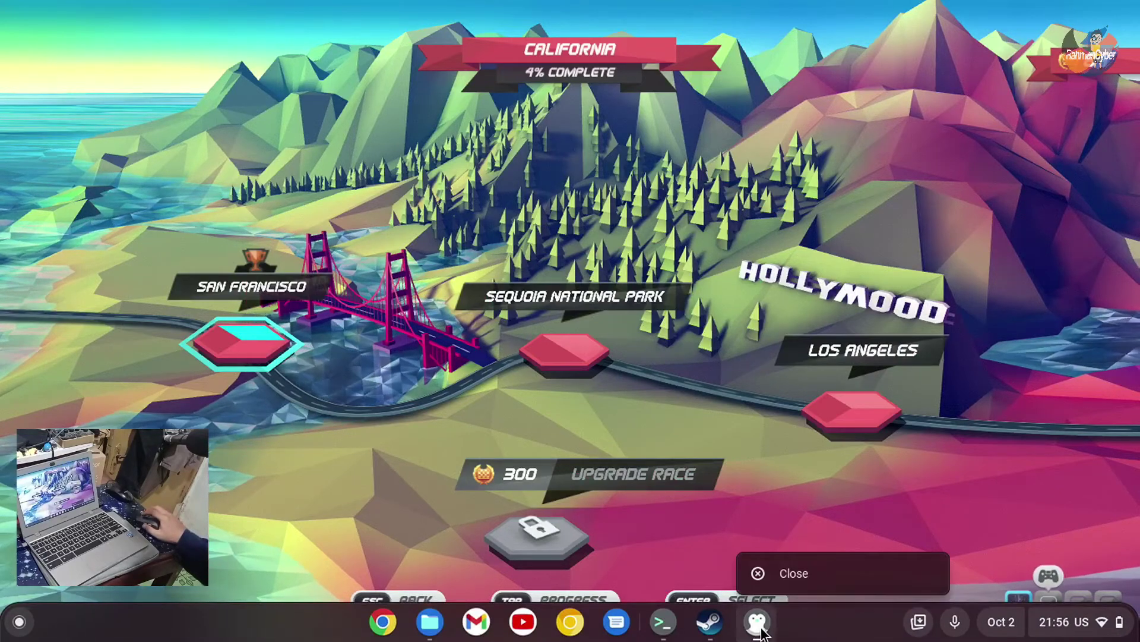
click(786, 579)
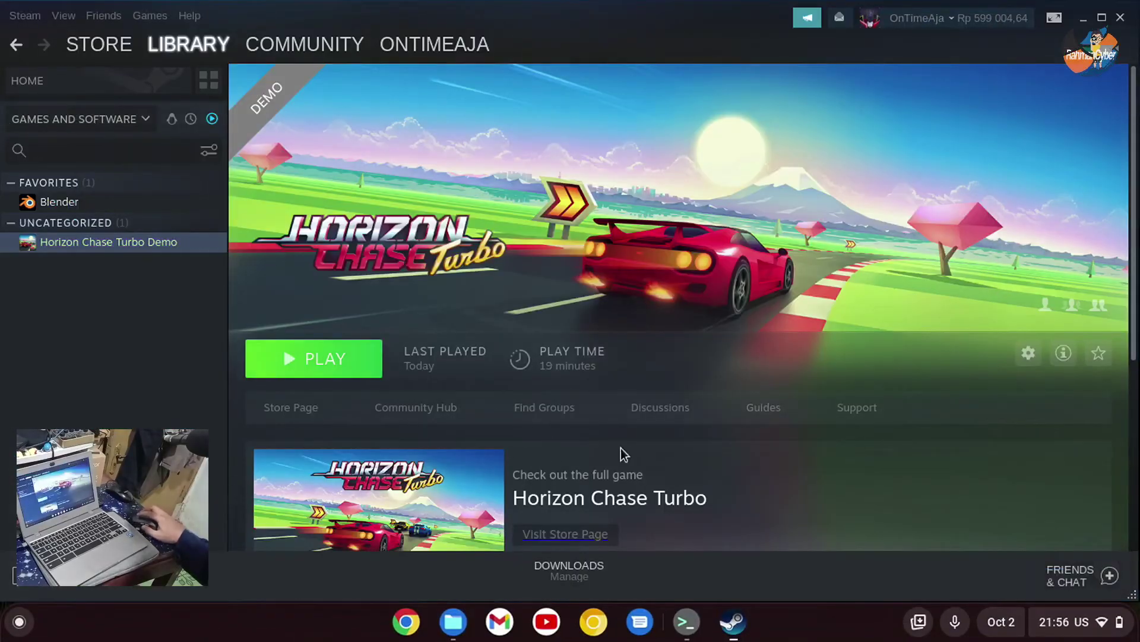
Step: Launch Blender from the favorites in the Steam library
click(176, 210)
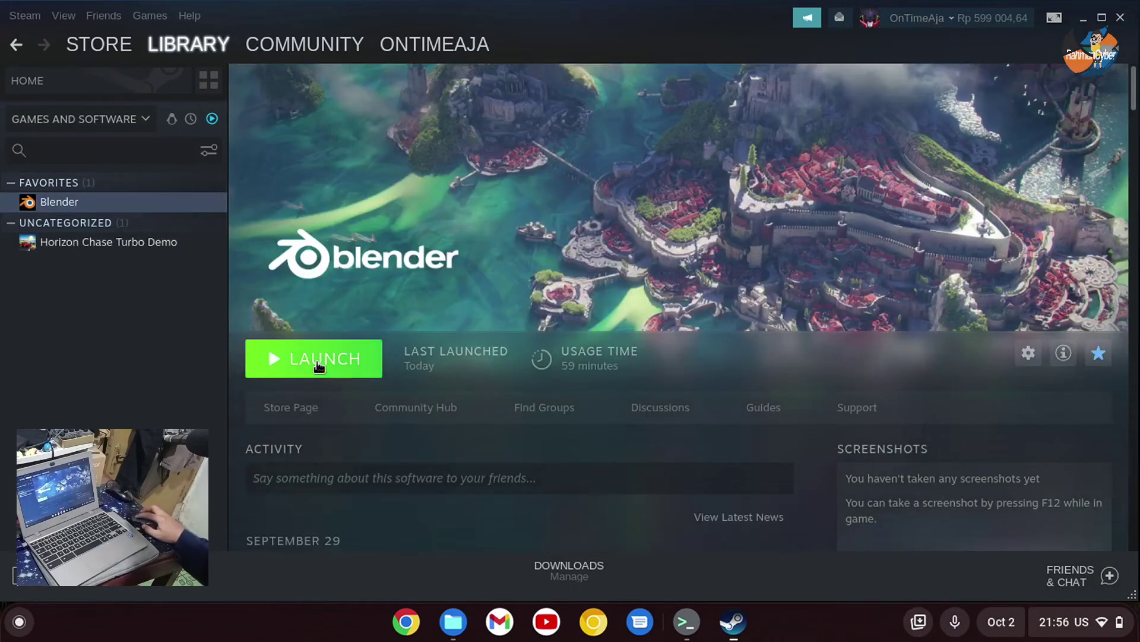
click(319, 363)
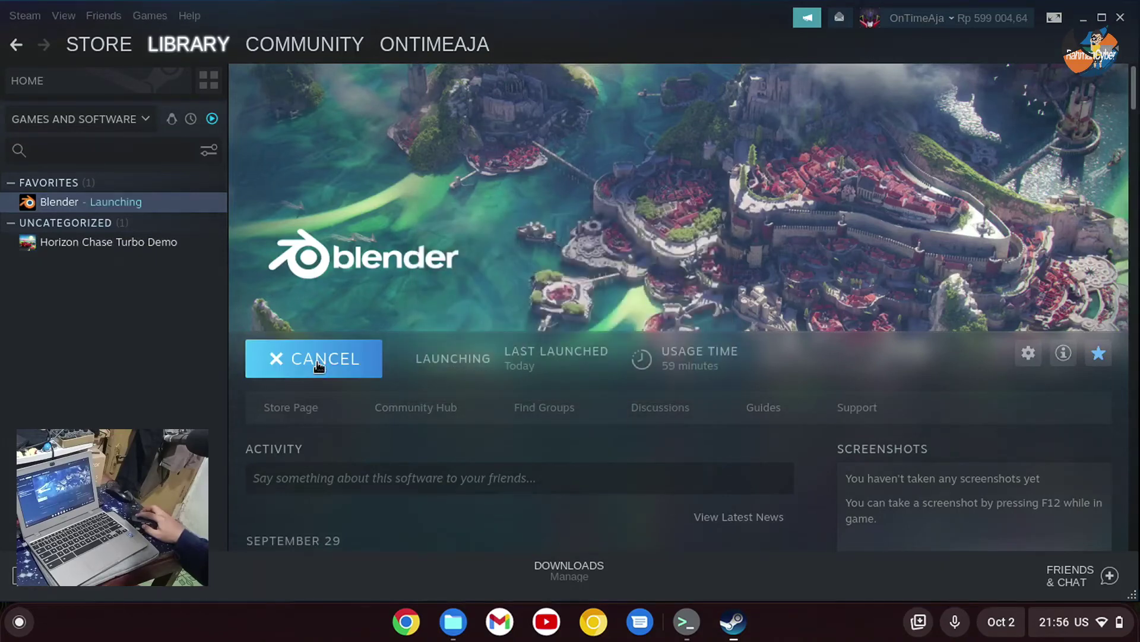